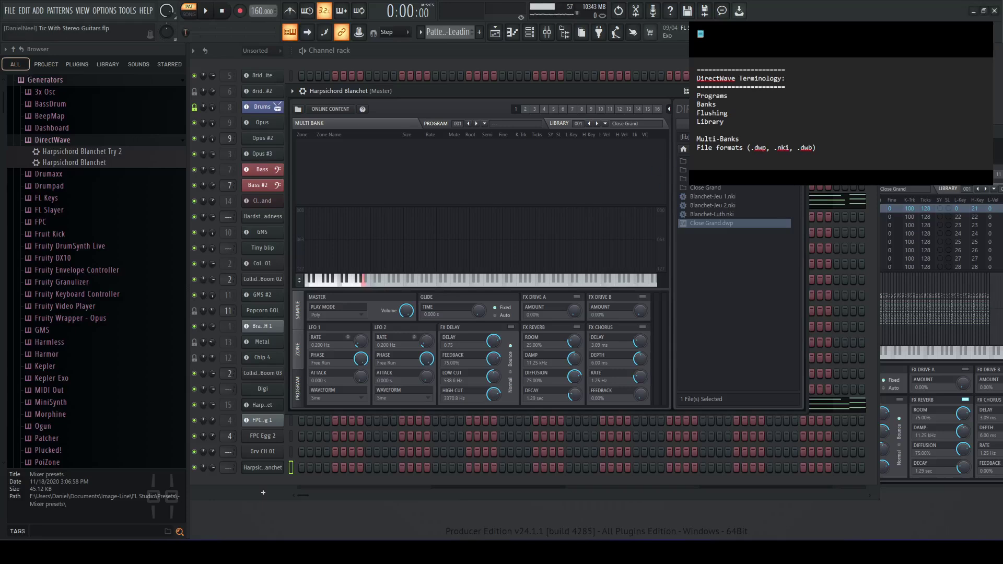
Return the sample file browser to its library root and shift the Harpsichord Blanchet window slightly.
double_click(703, 161)
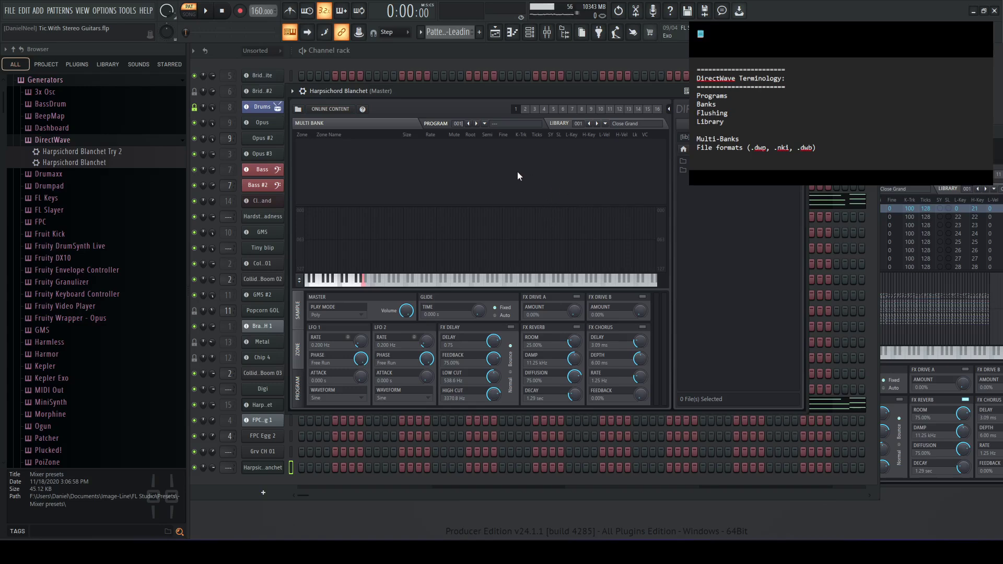
mouse_move(441, 92)
left_mouse_down()
mouse_move(433, 109)
mouse_move(431, 89)
left_mouse_up()
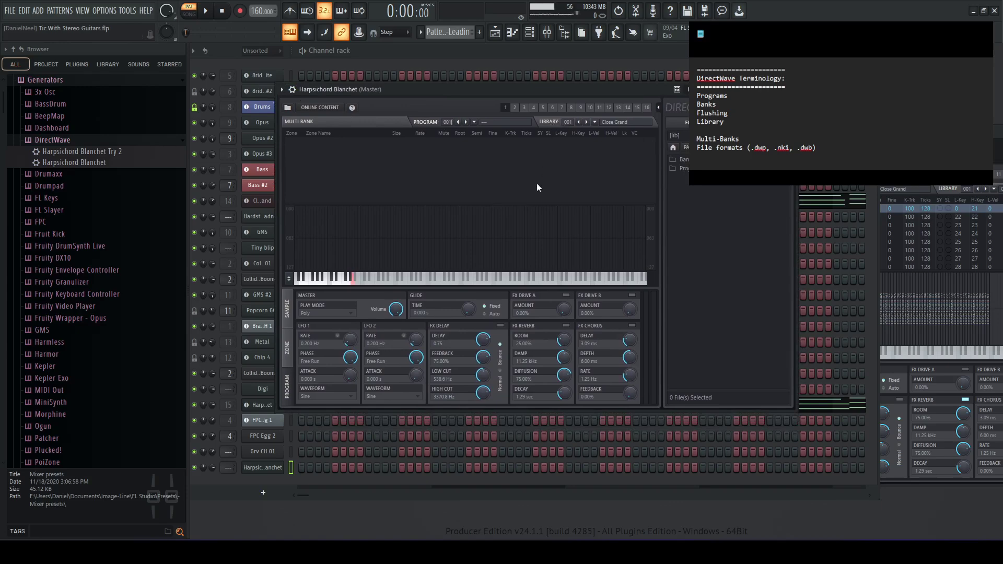
Examine the Multi Bank, Program and Library views, along with the program slot list and the program flush options.
left_click(474, 124)
left_click(475, 124)
left_click(365, 124)
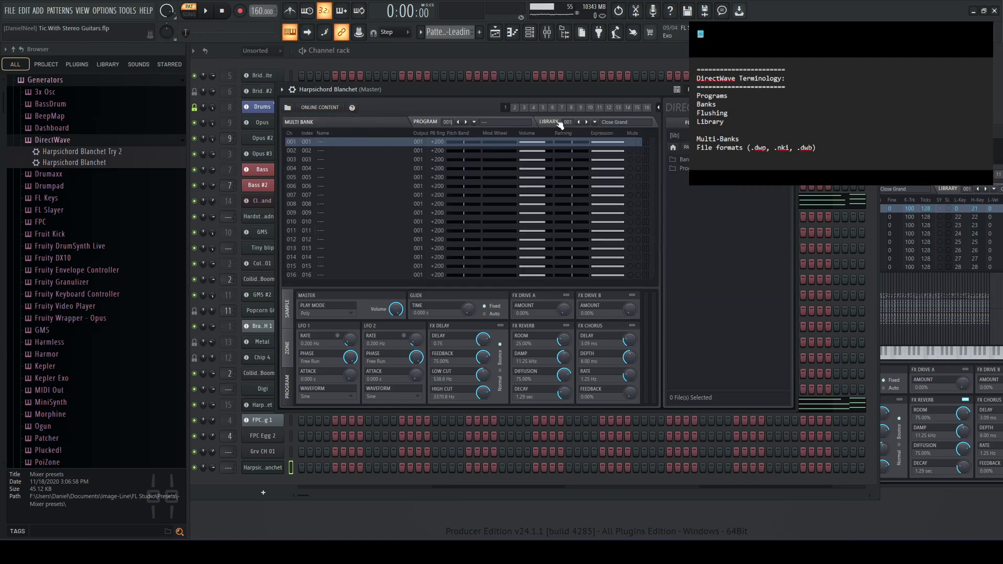
left_click(557, 122)
left_click(437, 122)
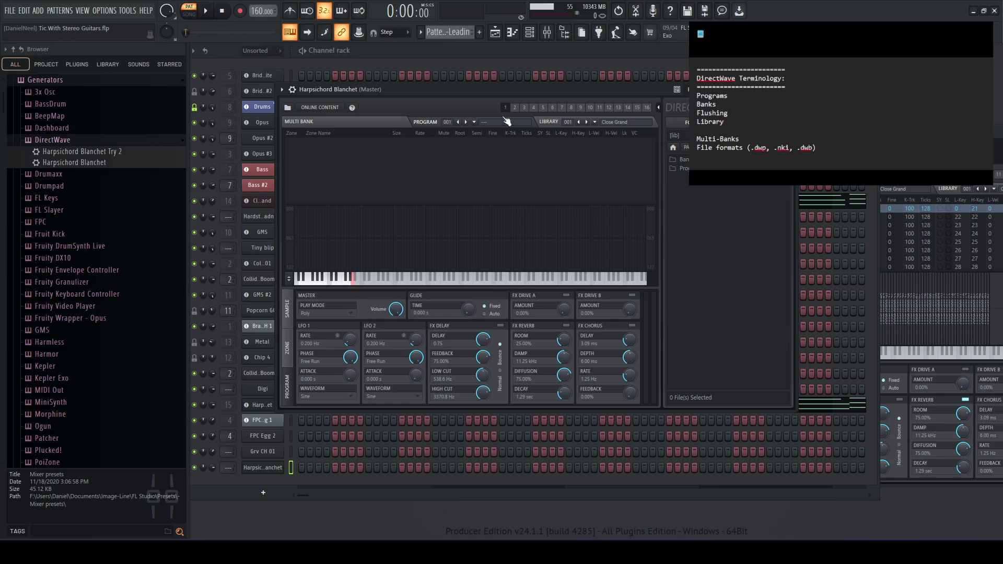
left_click(474, 122)
left_click(475, 132)
left_click(549, 122)
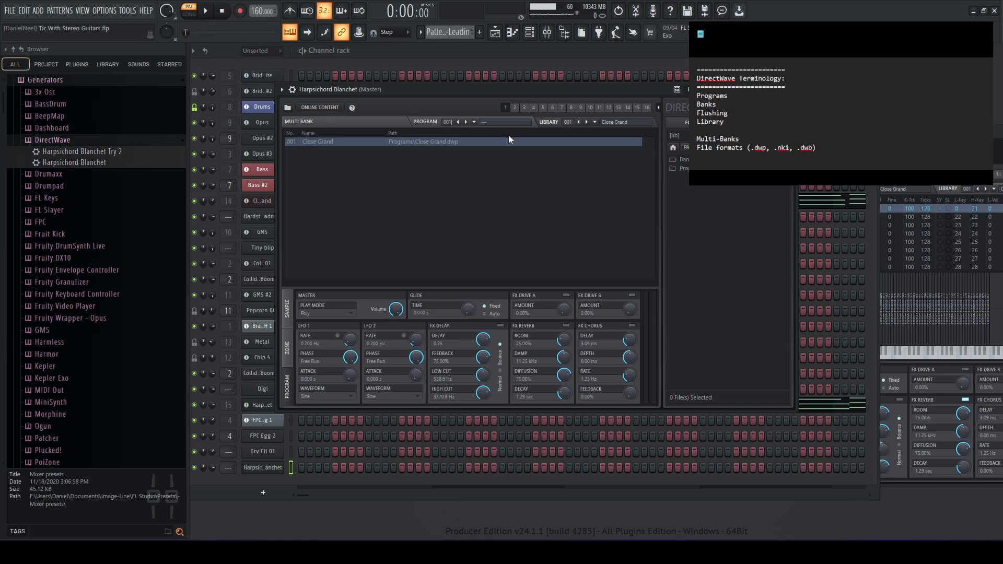
left_click(425, 122)
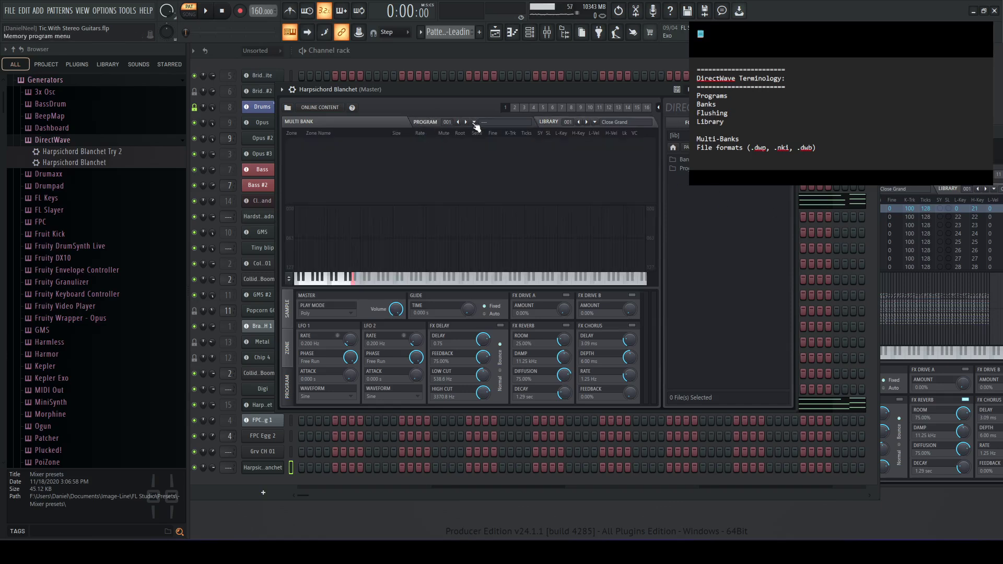
left_click(288, 107)
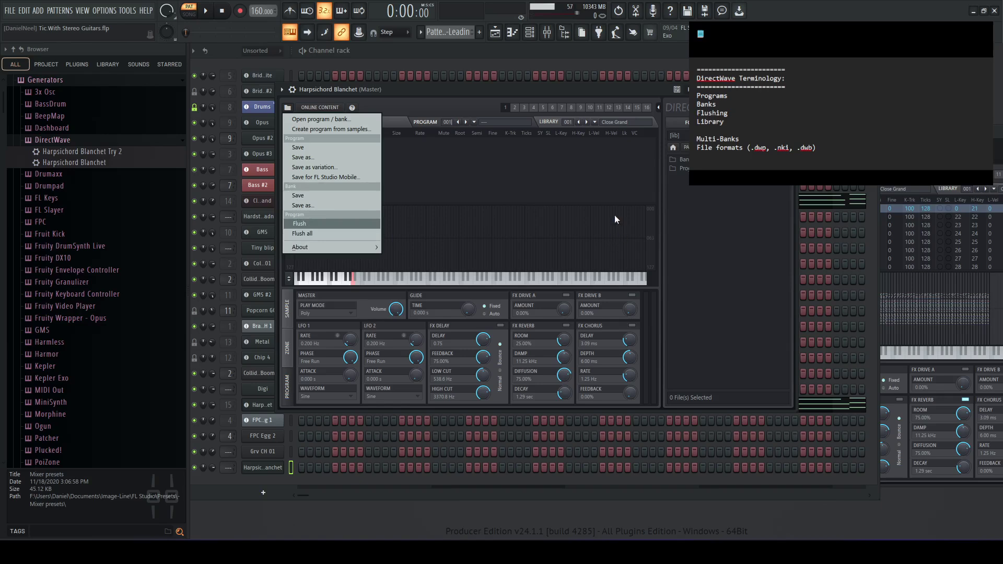
left_click(565, 202)
left_click(386, 120)
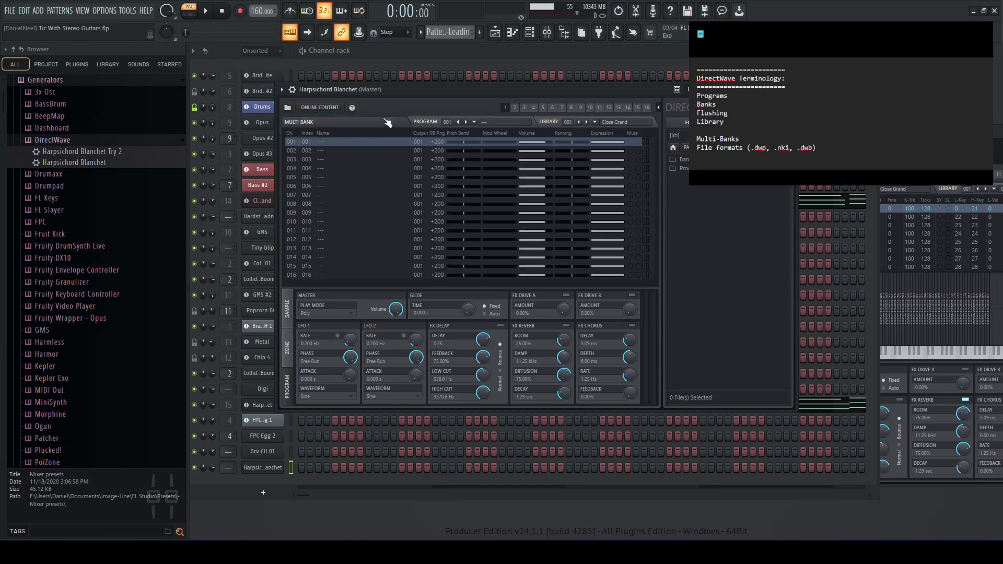
left_click(429, 124)
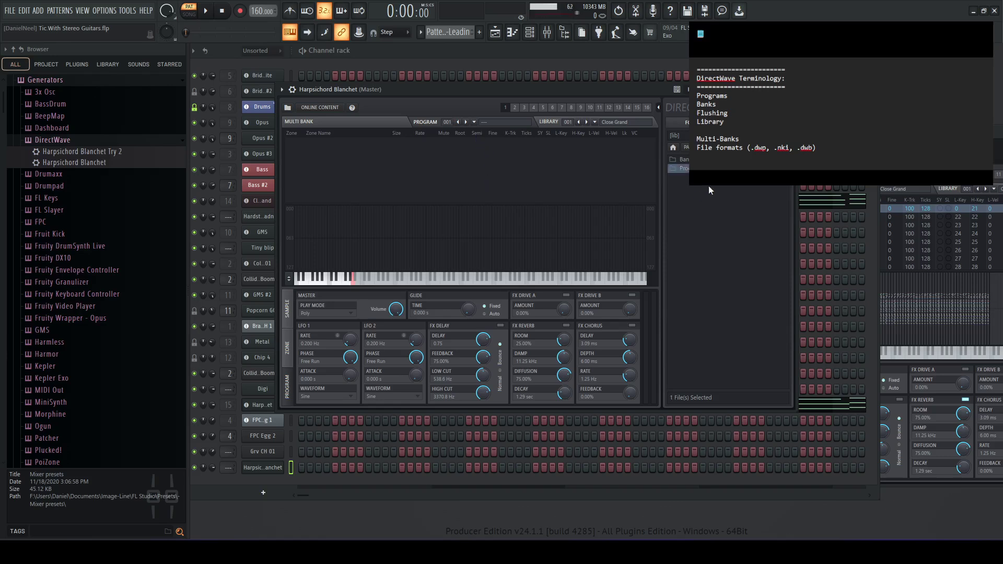
Look through the Programs folder in the sample file browser and go back to the library root.
double_click(693, 169)
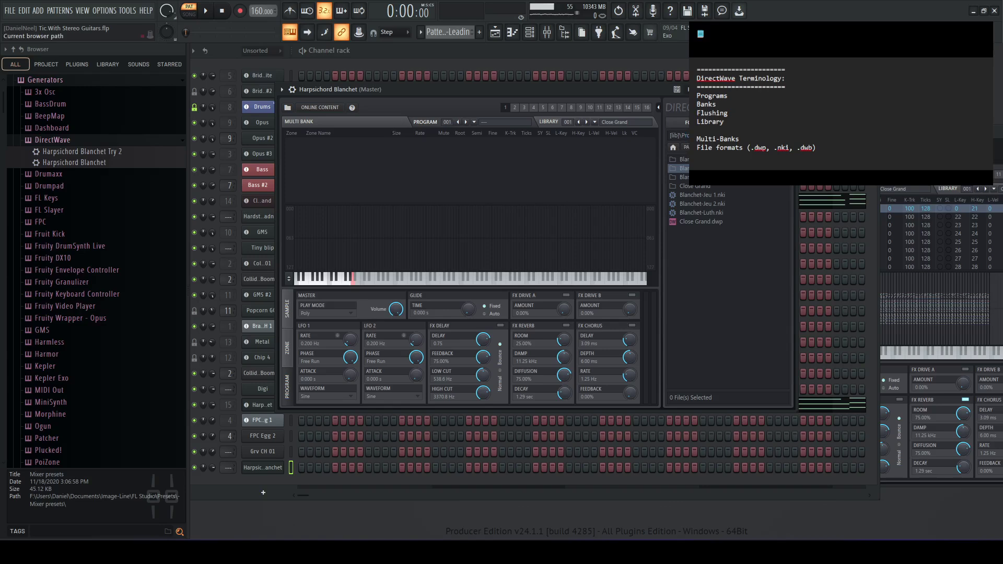
left_click_drag(675, 136, 695, 136)
left_click(682, 136)
left_click(675, 148)
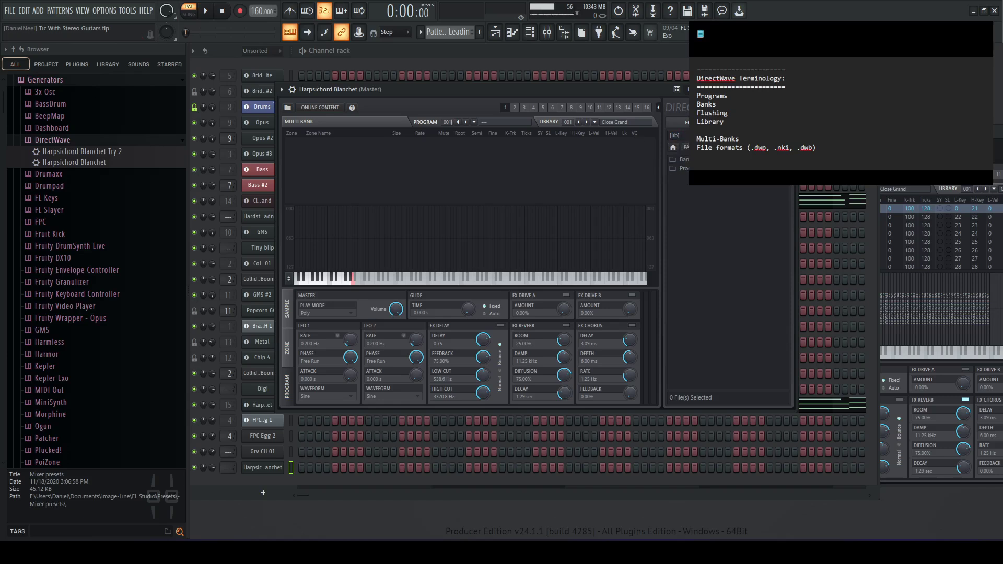
double_click(684, 168)
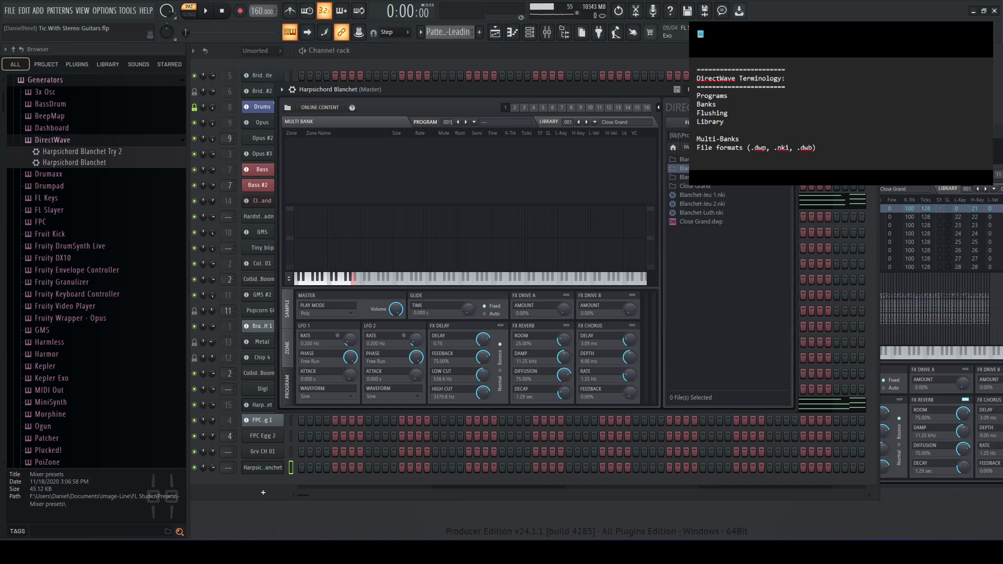
left_click(673, 148)
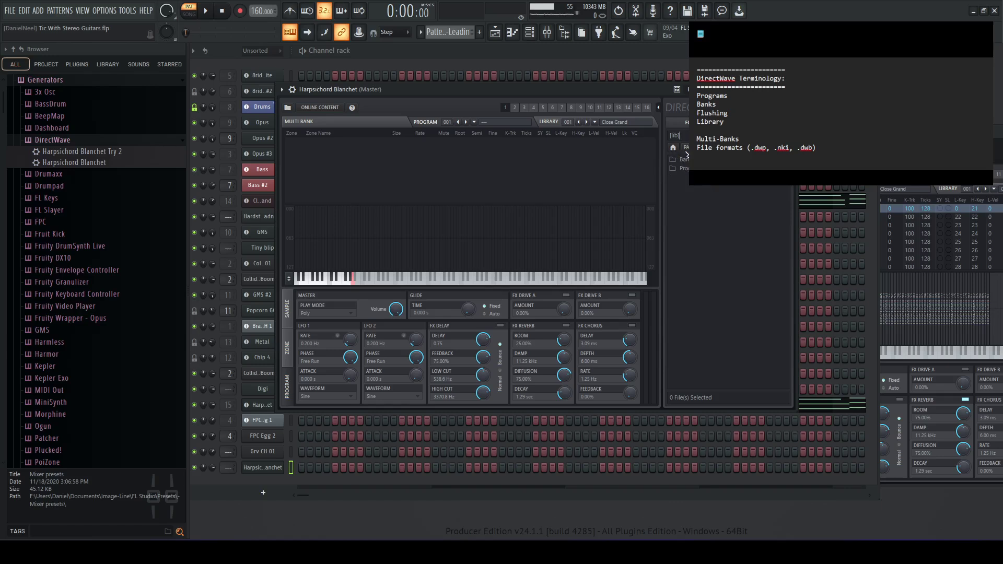
Open the Programs folder and load Close Grand.dwp into program slot 001.
left_click(680, 168)
double_click(680, 168)
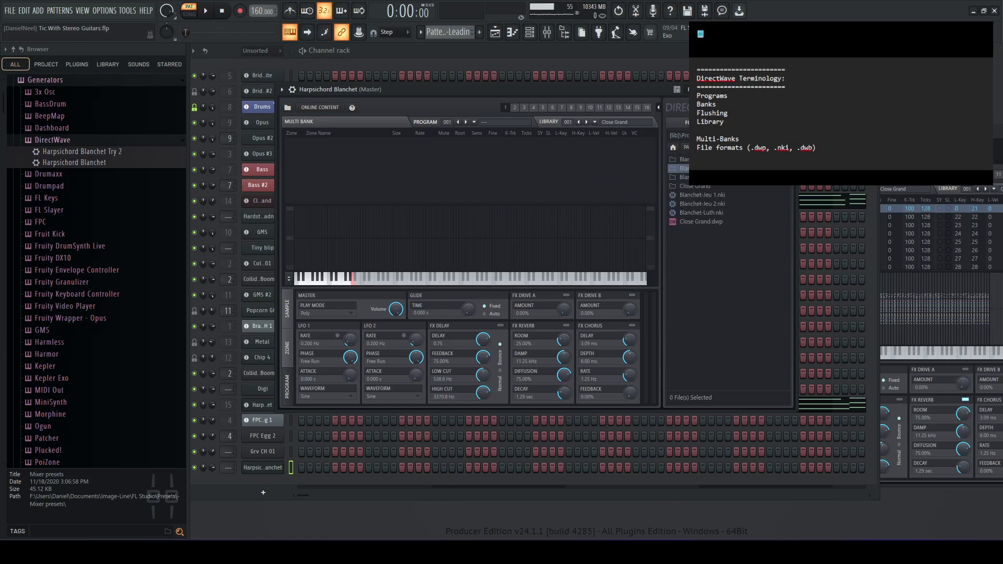
left_click(732, 247)
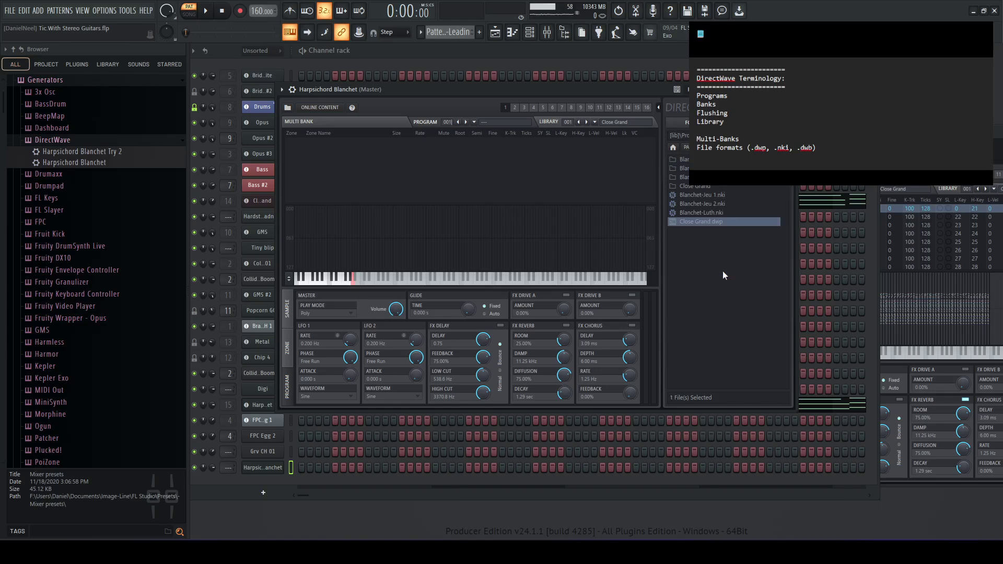
double_click(706, 224)
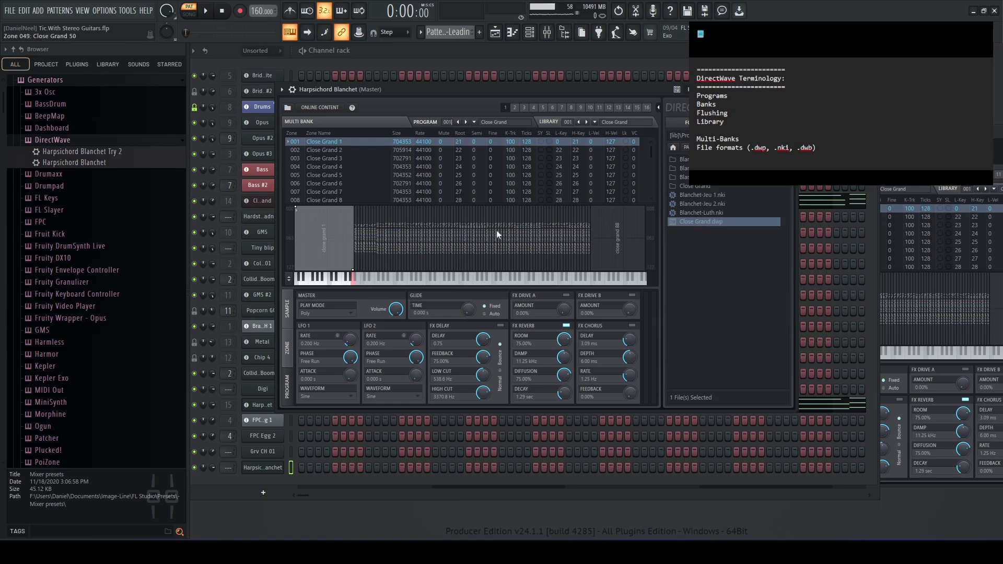
Select the first Close Grand zones and audition notes across the keyboard to see how the samples are mapped.
left_click(339, 150)
left_click(347, 163)
left_click(369, 143)
left_click(371, 150)
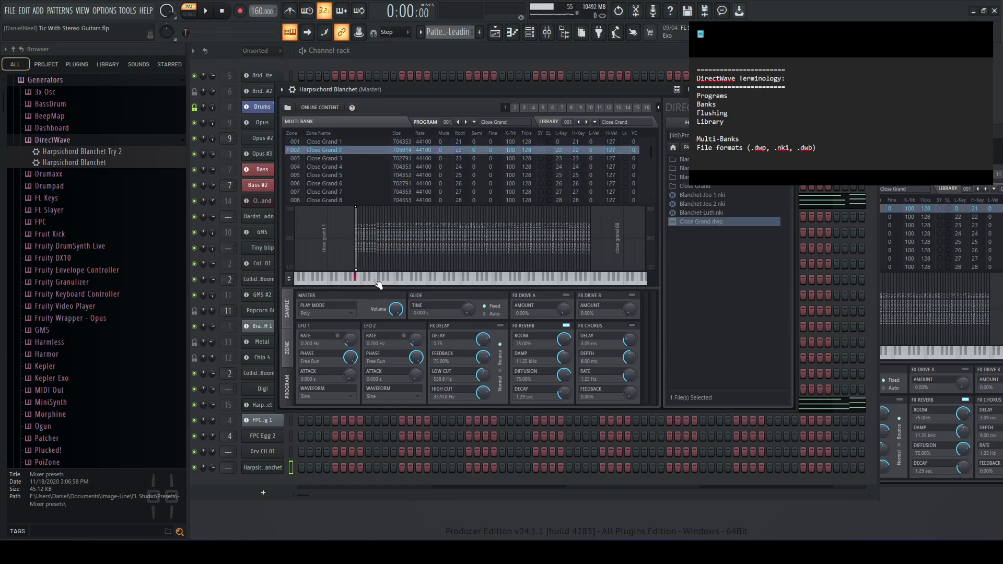
mouse_move(376, 283)
left_mouse_down()
mouse_move(535, 280)
mouse_move(486, 281)
left_mouse_up()
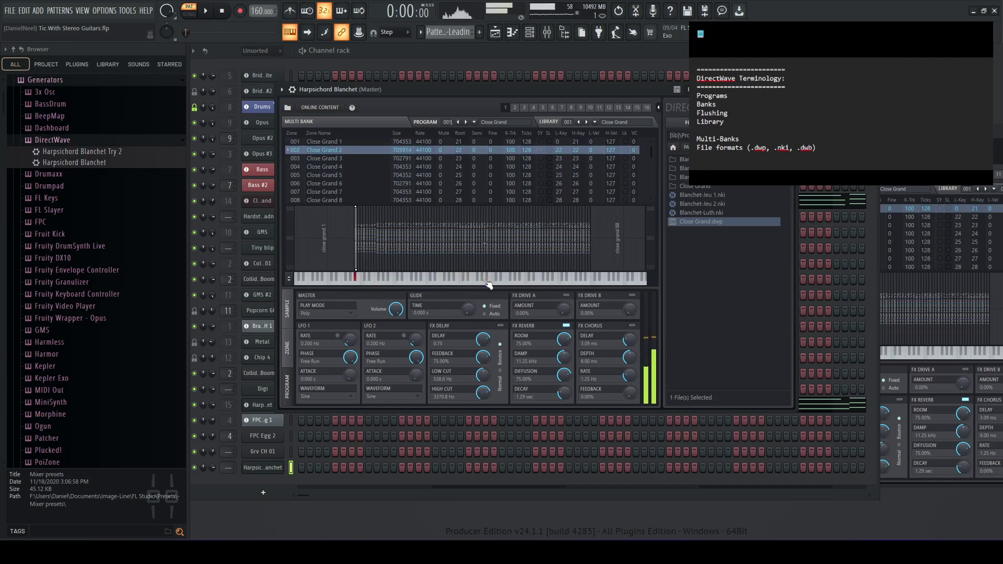
left_click(428, 216)
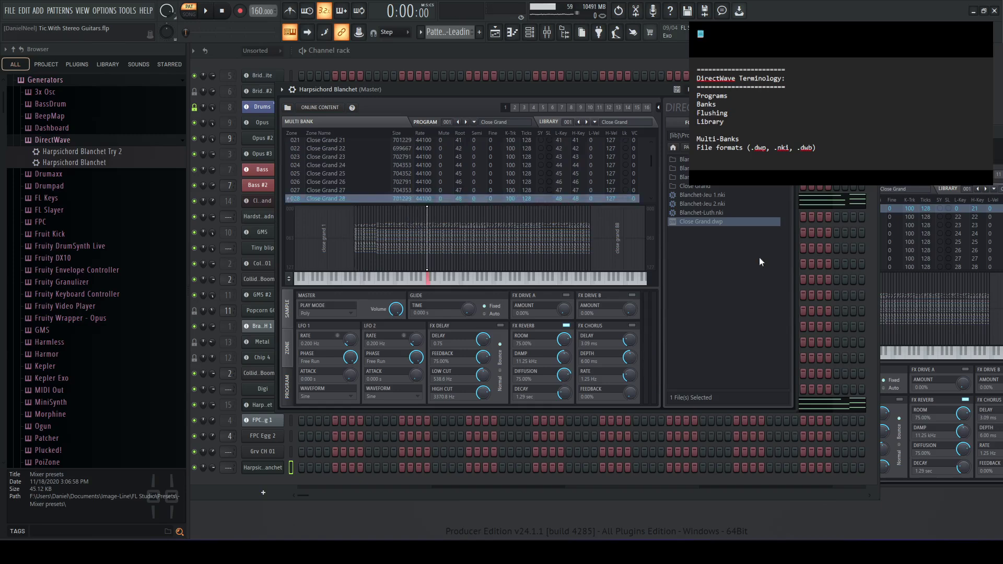
Examine the WAV samples in the Close Grand folder, audition a note and return to the Programs folder.
double_click(678, 186)
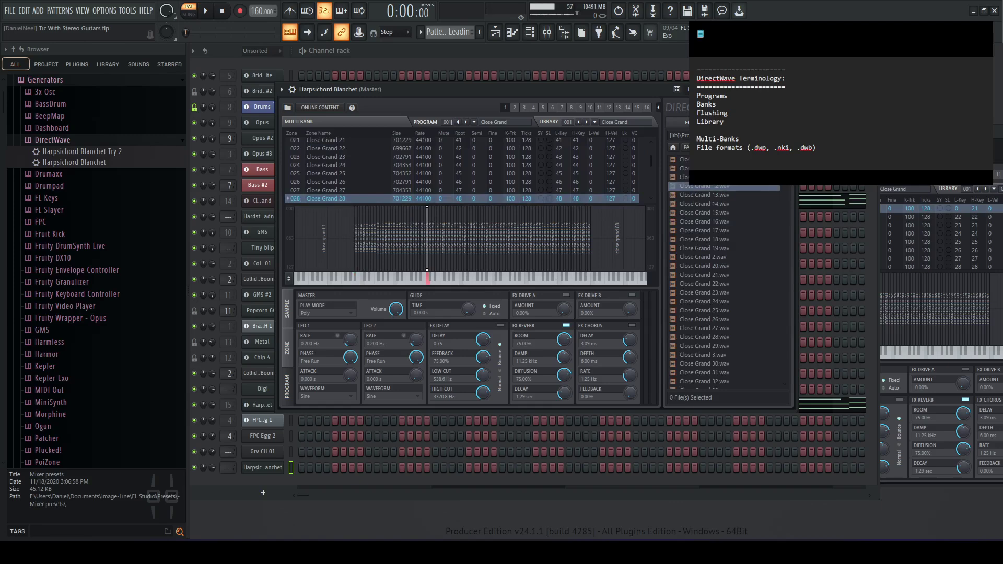
scroll(728, 224, "down", 6)
left_click(742, 240)
scroll(747, 280, "down", 4)
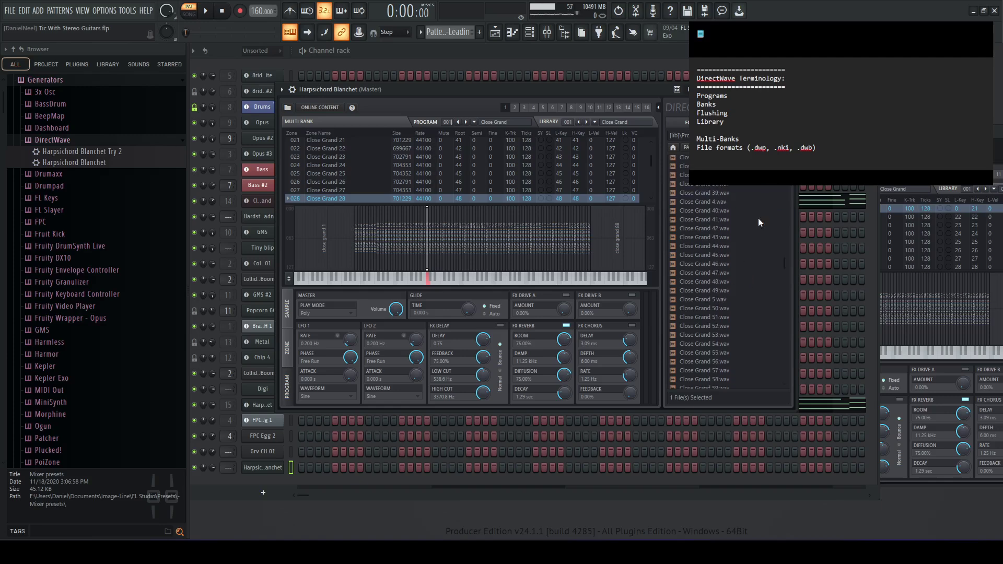
left_click(758, 220)
scroll(744, 335, "up", 9)
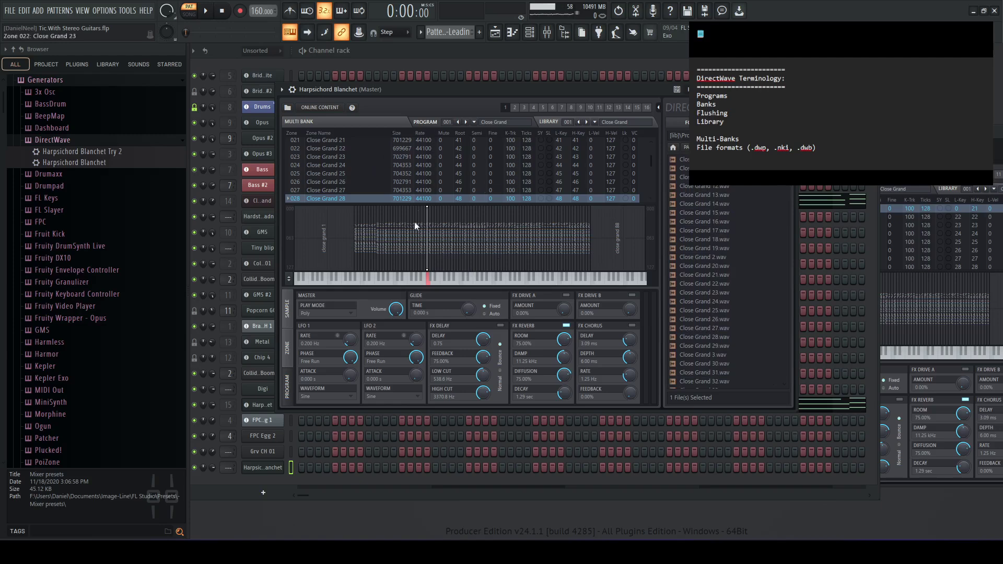
left_click(458, 279)
left_click(693, 148)
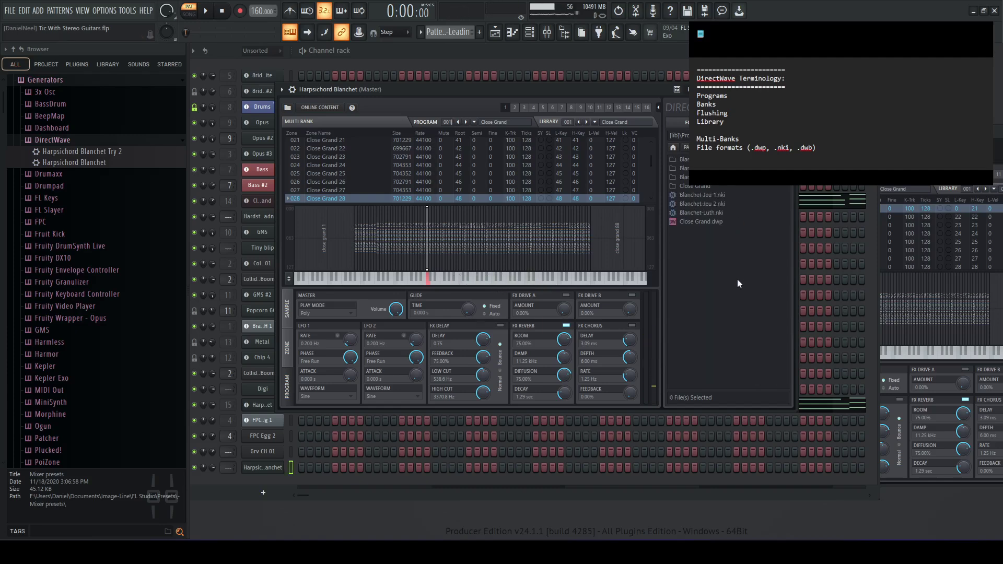
Inspect the key ranges of the lowest and highest zones, Close Grand 1 and Close Grand 88.
scroll(328, 175, "up", 7)
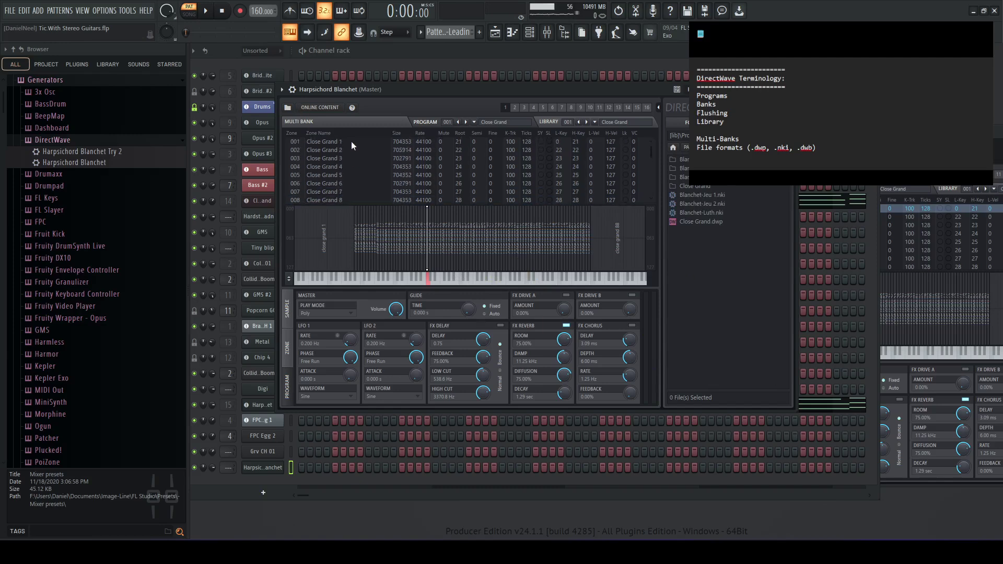
left_click(351, 142)
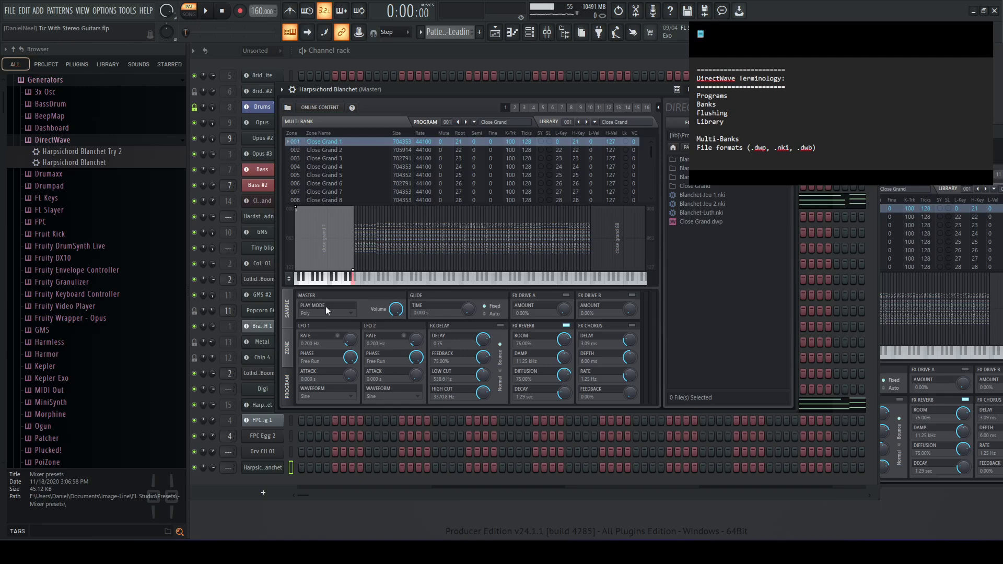
left_click_drag(299, 283, 333, 277)
left_click(620, 240)
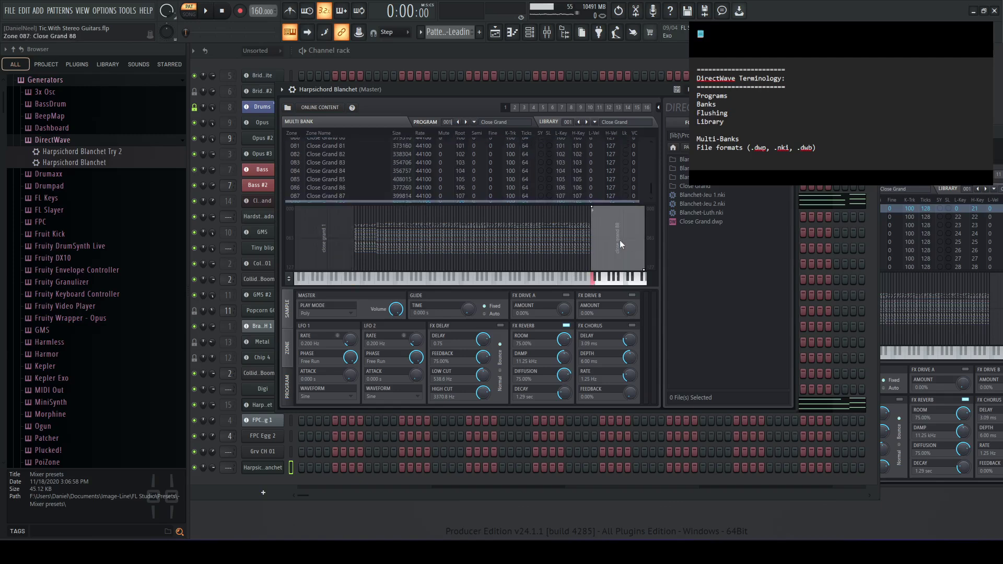
left_click(339, 233)
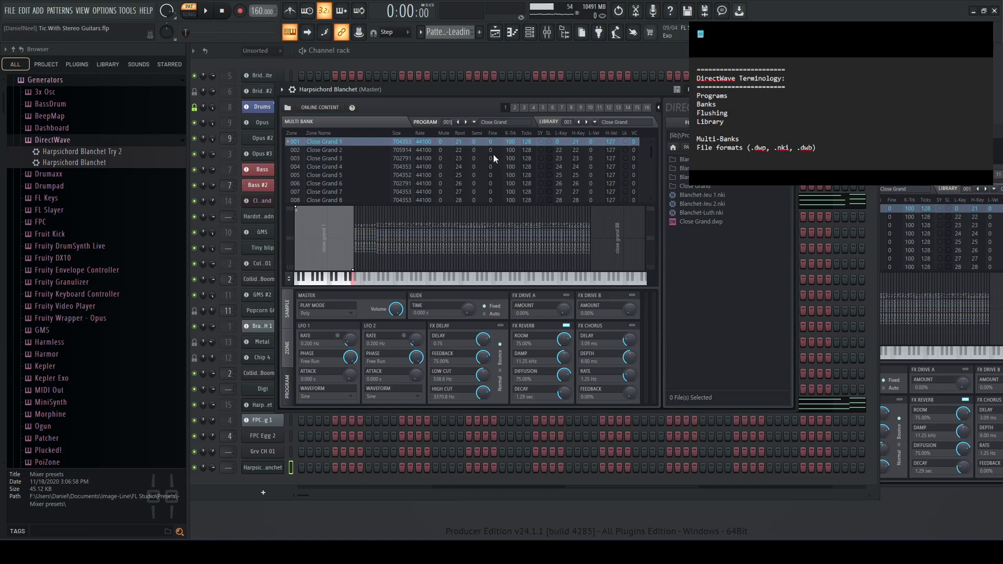
Review the program and bank saving options without saving anything.
left_click(287, 107)
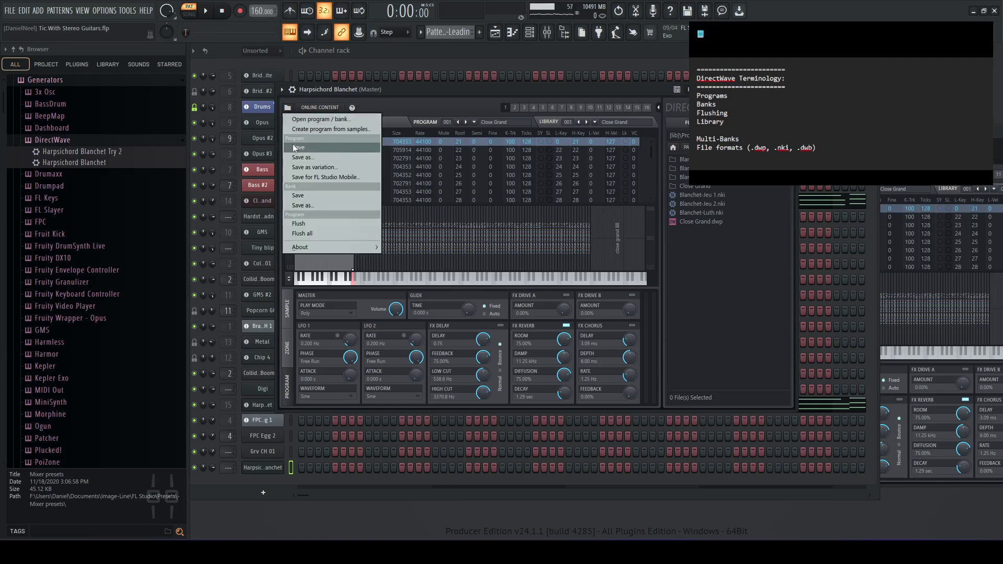
left_click(287, 107)
left_click(288, 108)
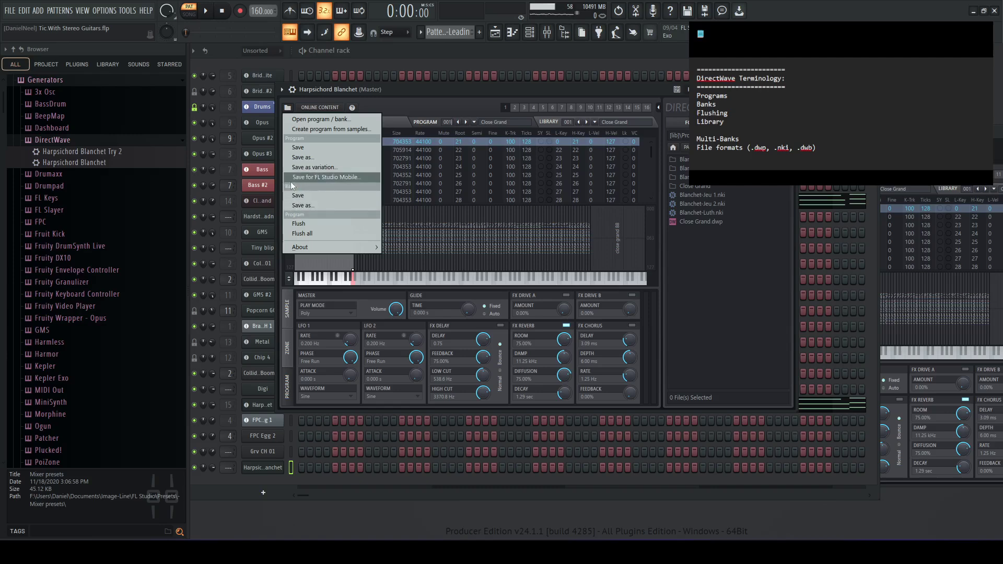
left_click(749, 298)
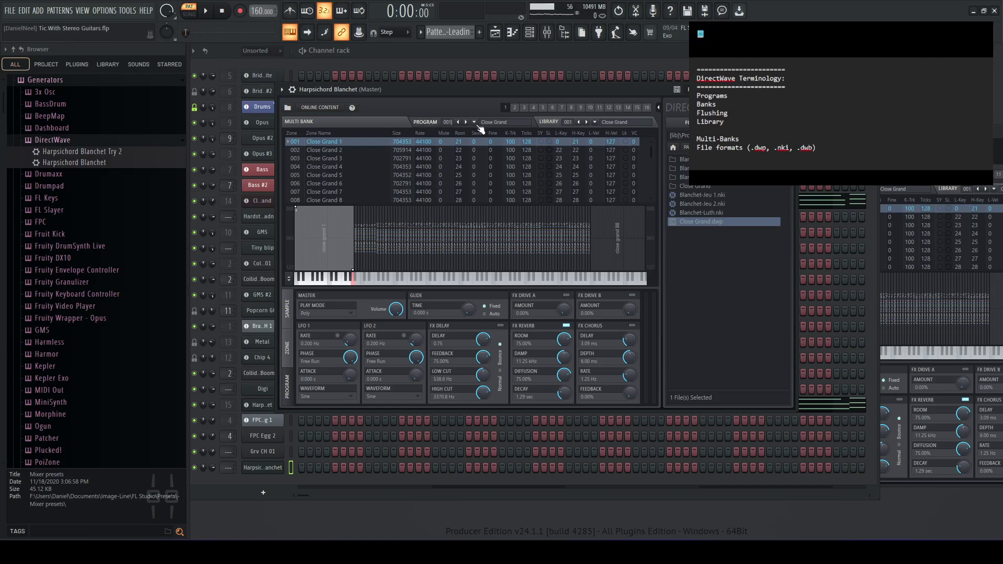
Compare empty program slot 002 with Close Grand in slot 001 and audition notes across the keyboard.
left_click(474, 123)
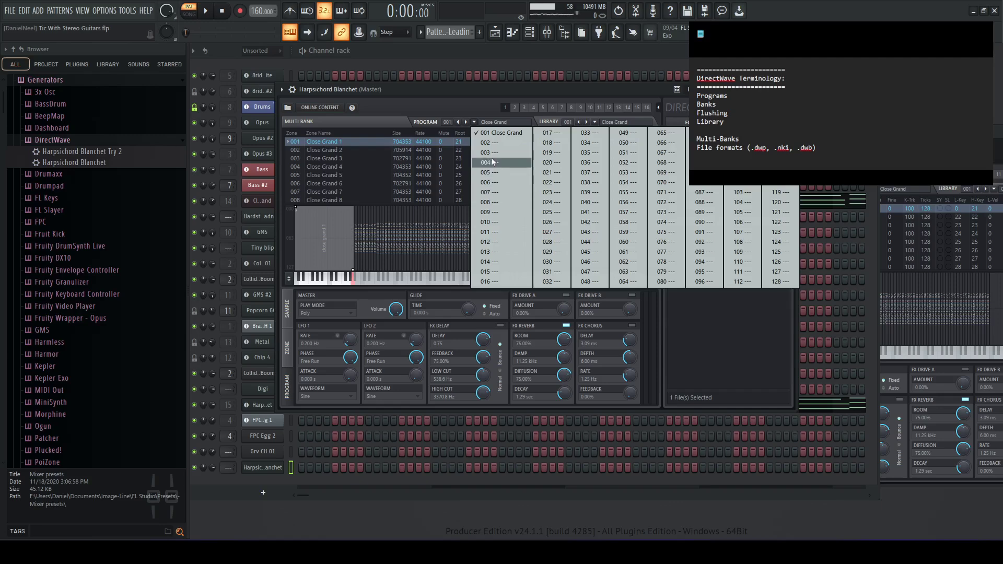
left_click(522, 146)
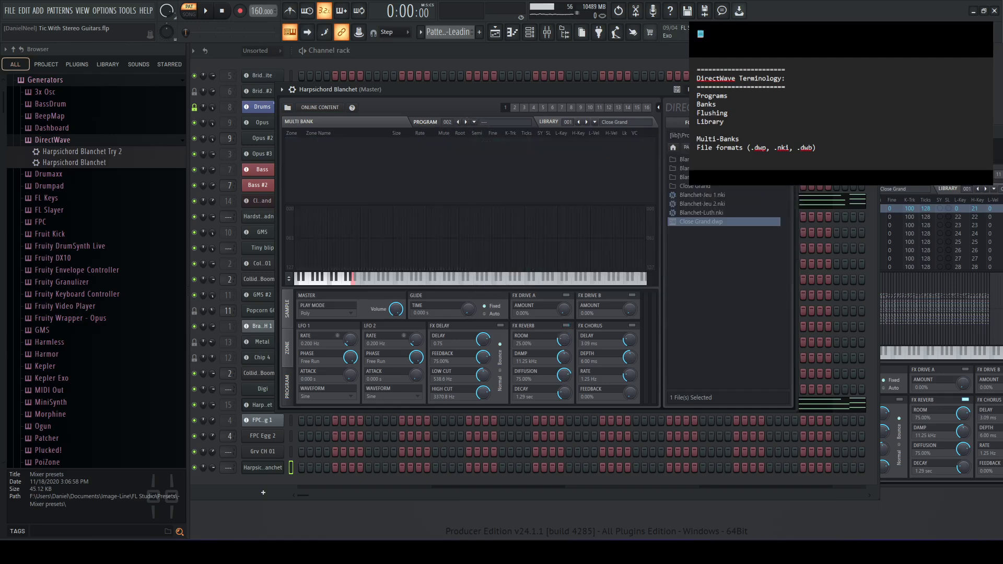
left_click(481, 124)
left_click(475, 161)
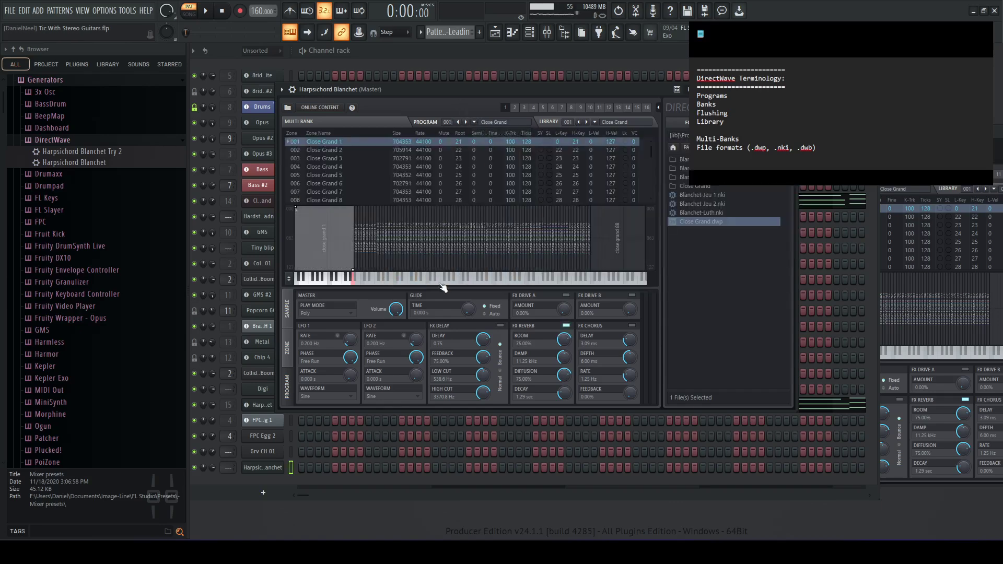
left_click_drag(379, 283, 532, 278)
scroll(478, 125, "down", 1)
Select program slot 002 and load Blanchet-Jeu 1.nki into it.
left_click(478, 125)
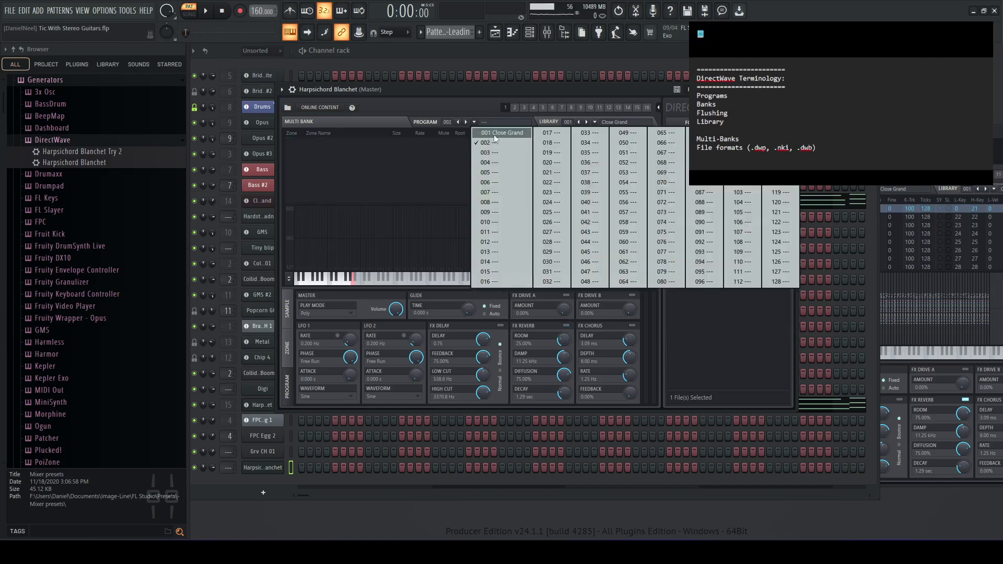
left_click(482, 142)
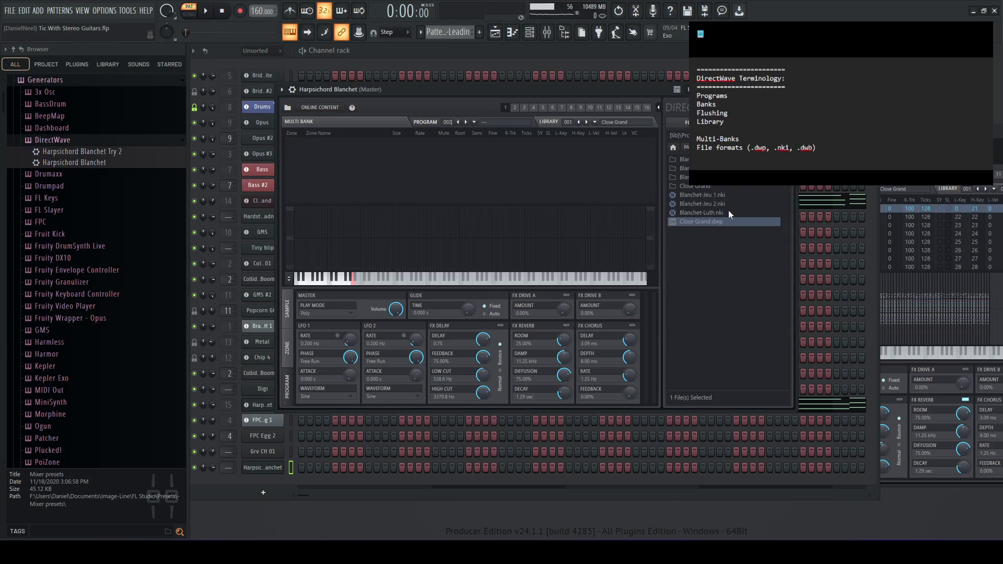
double_click(731, 194)
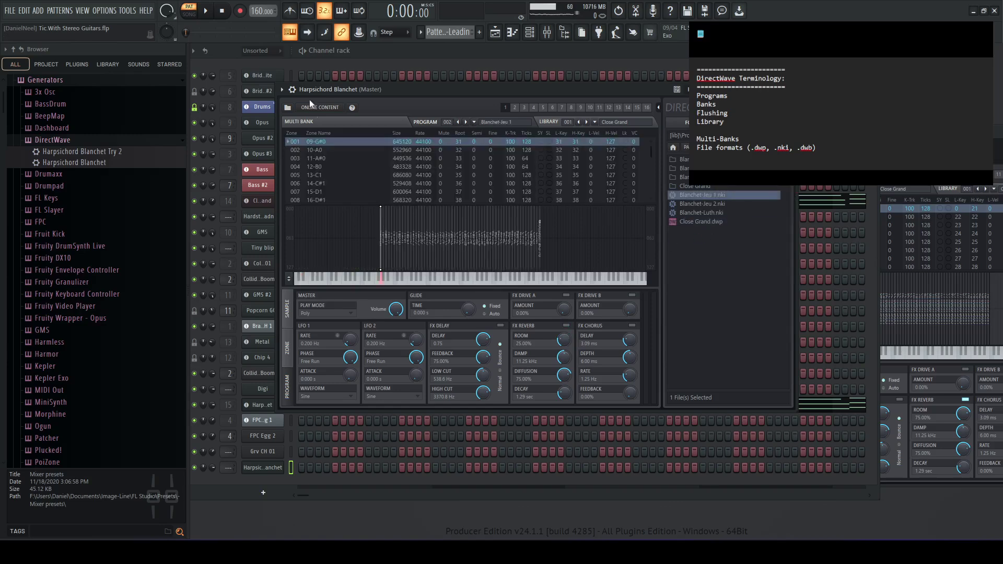
Select empty program slot 003 and load Blanchet-Luth.nki into it.
left_click(473, 122)
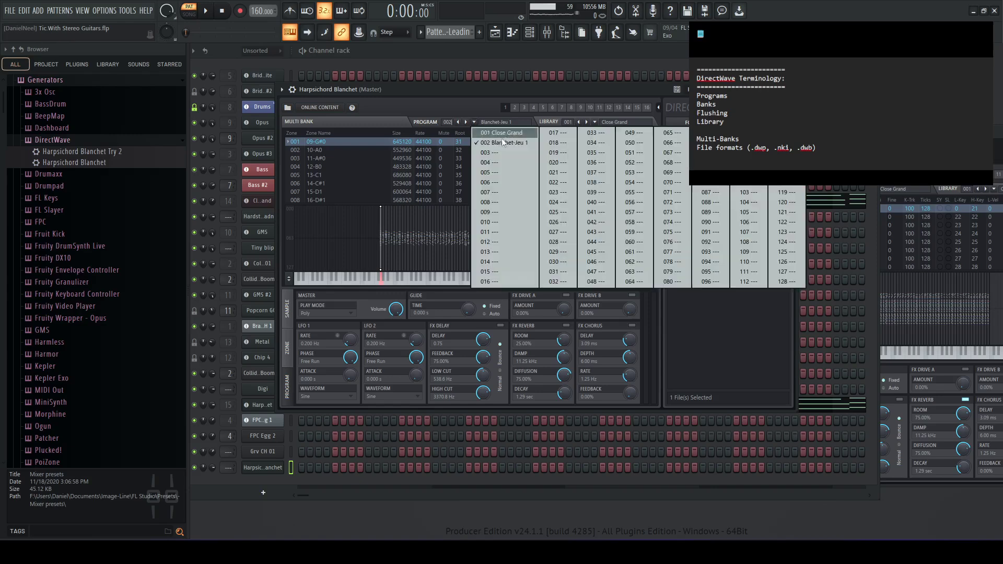
left_click(503, 152)
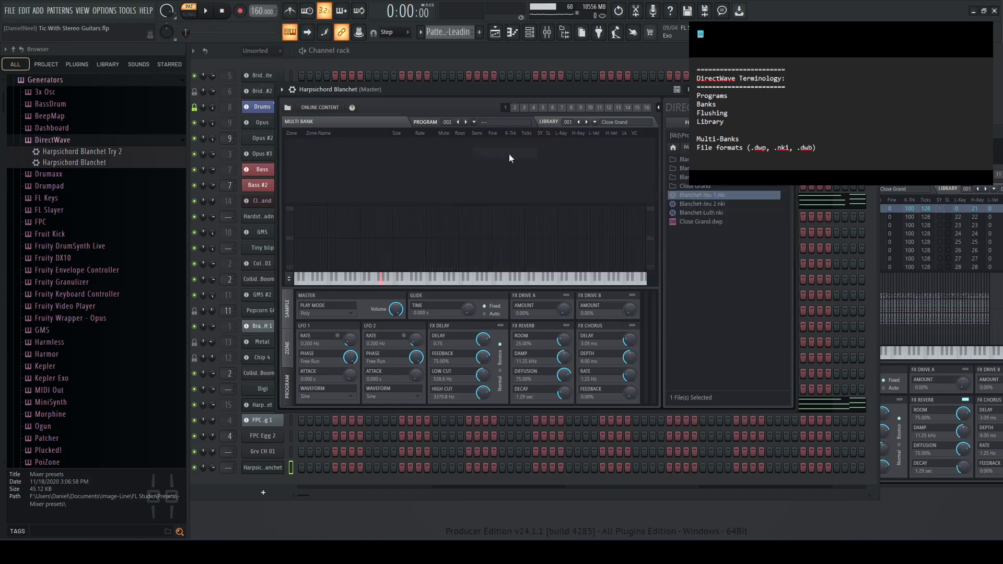
double_click(729, 213)
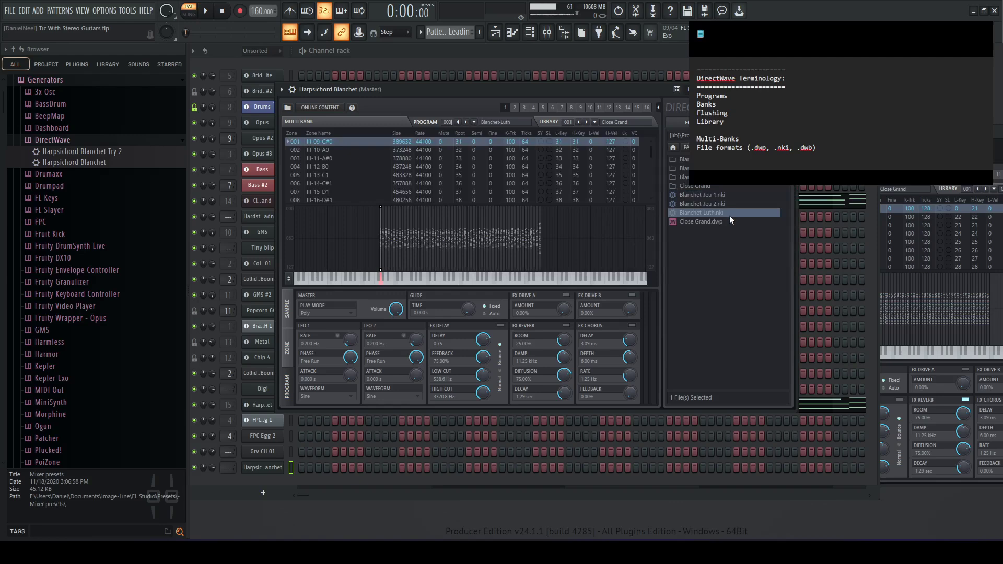
Audition notes in Close Grand, Blanchet-Jeu 1 and Blanchet-Luth by switching between program slots 001, 002 and 003.
left_click(476, 122)
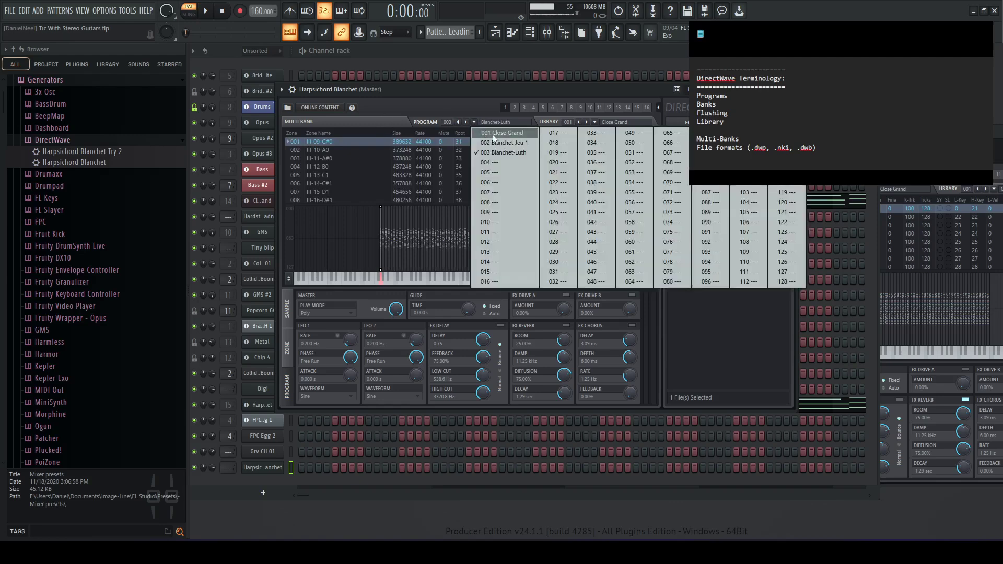
left_click(493, 135)
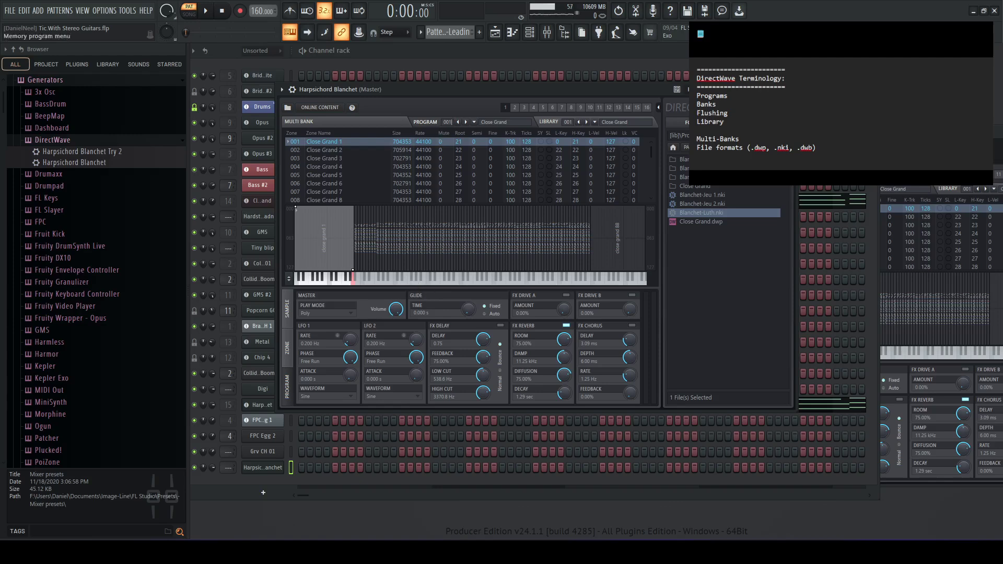
left_click(398, 281)
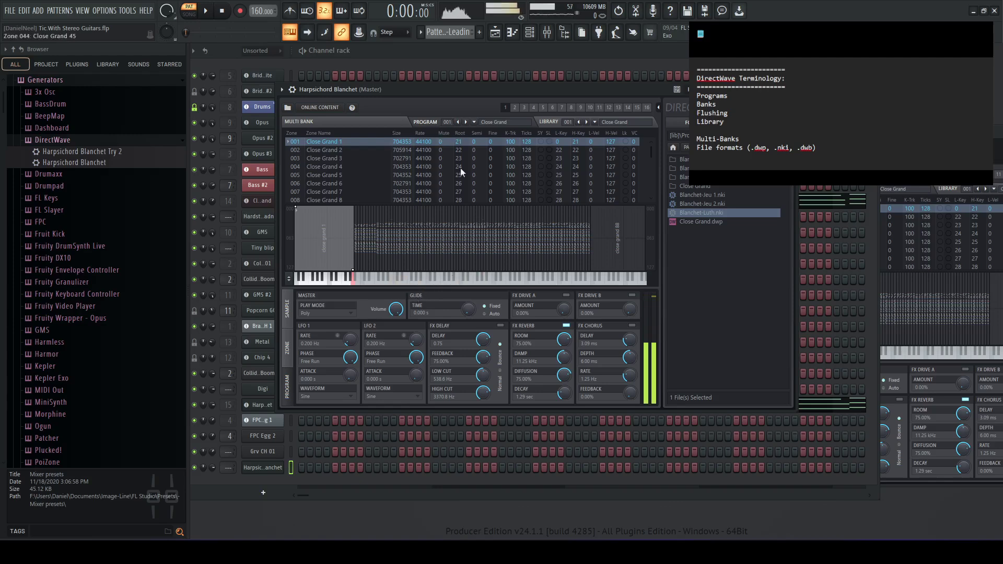
left_click(475, 122)
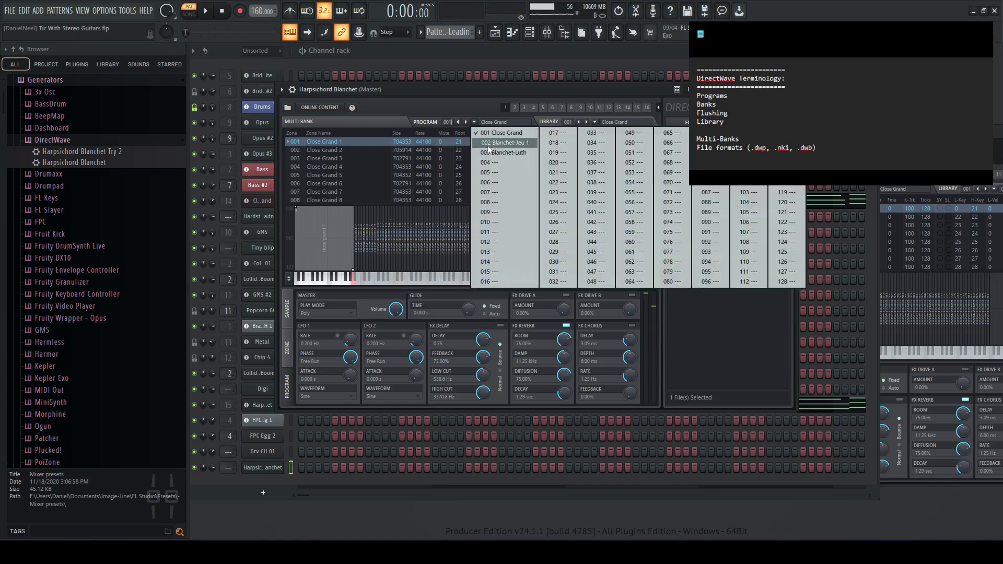
left_click(490, 144)
left_click_drag(385, 282, 480, 278)
left_click(474, 122)
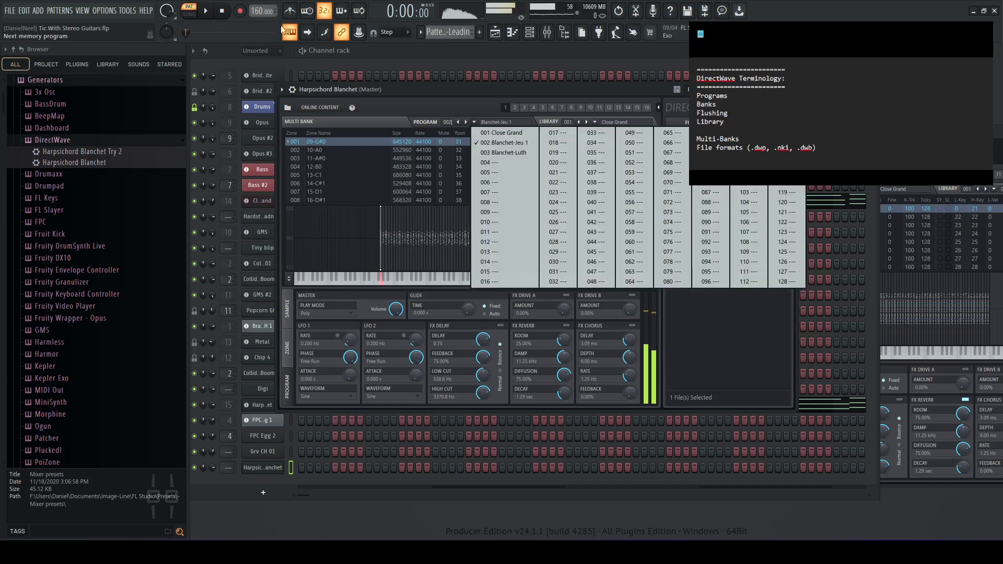
left_click(224, 14)
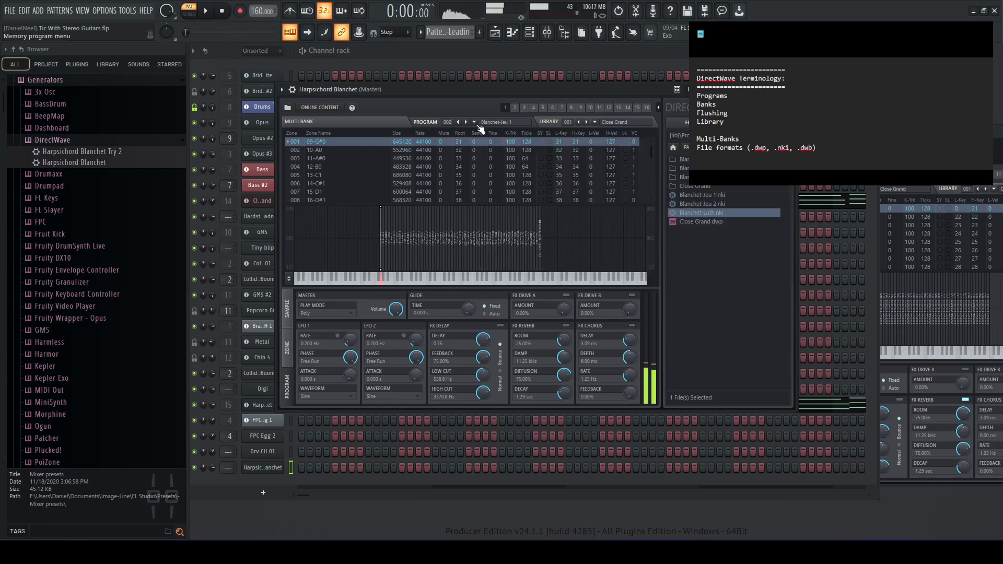
left_click(474, 122)
left_click(497, 153)
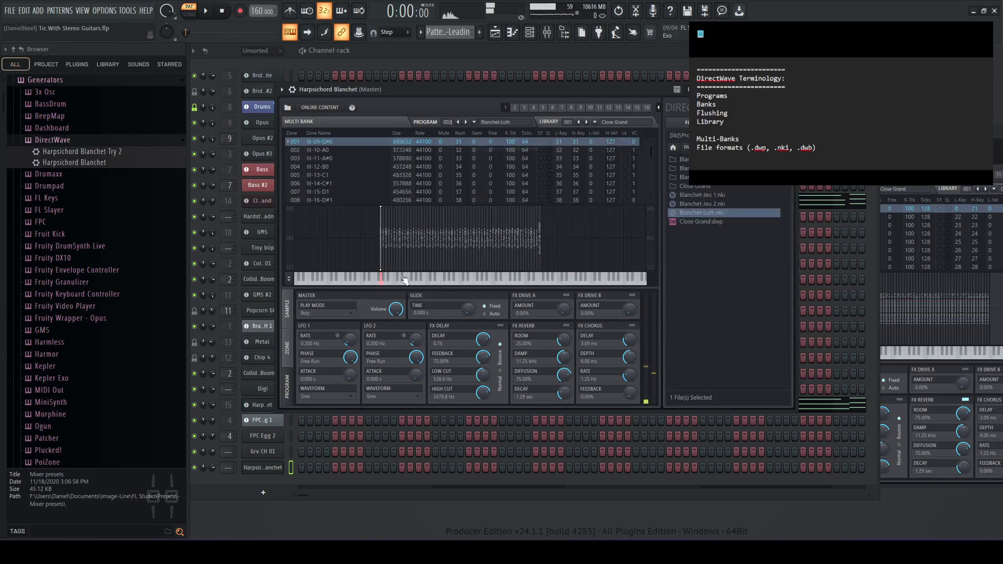
left_click_drag(405, 280, 473, 287)
Review which program slots are occupied and switch back to Close Grand in slot 001.
left_click(481, 122)
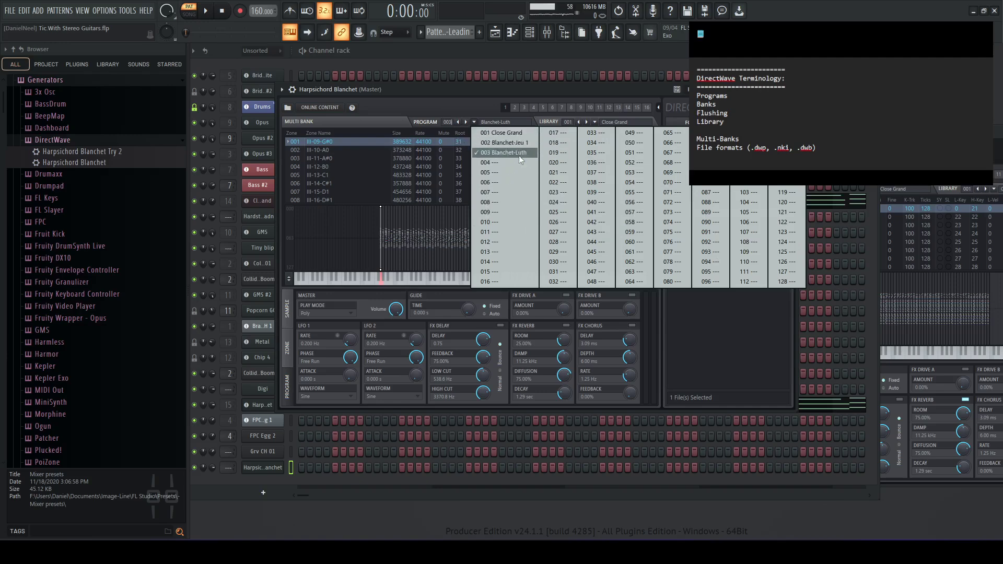
left_click(516, 96)
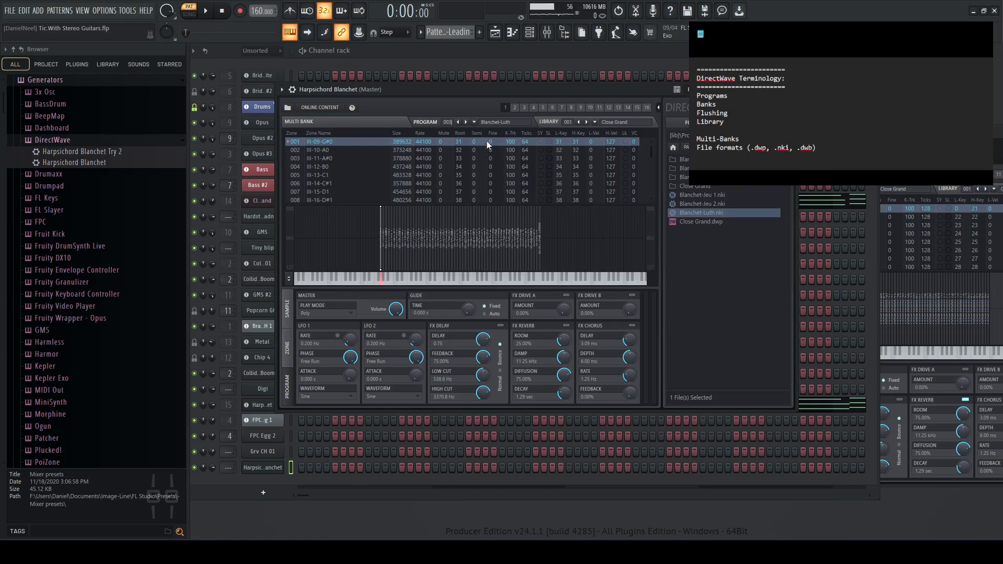
left_click(474, 123)
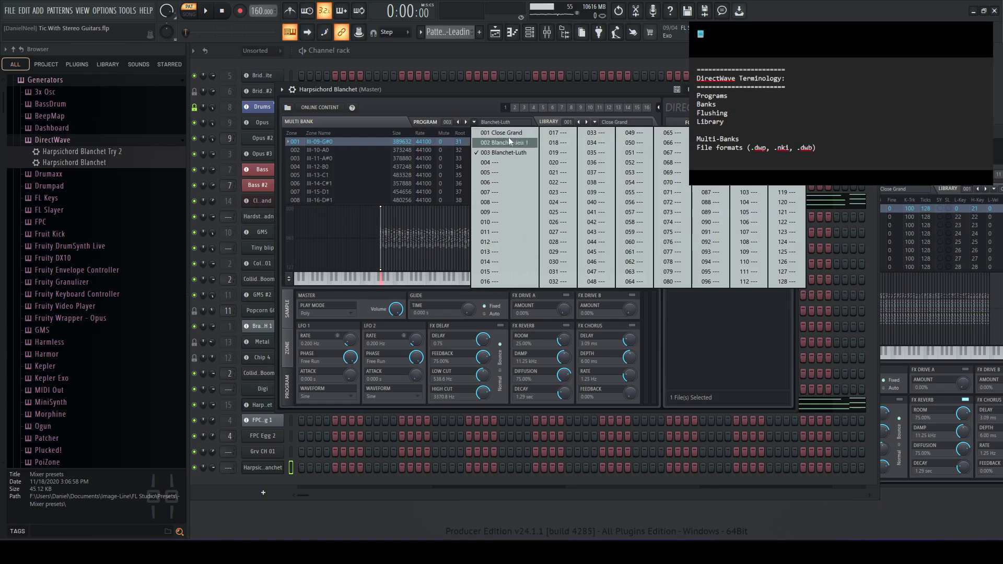
left_click(474, 105)
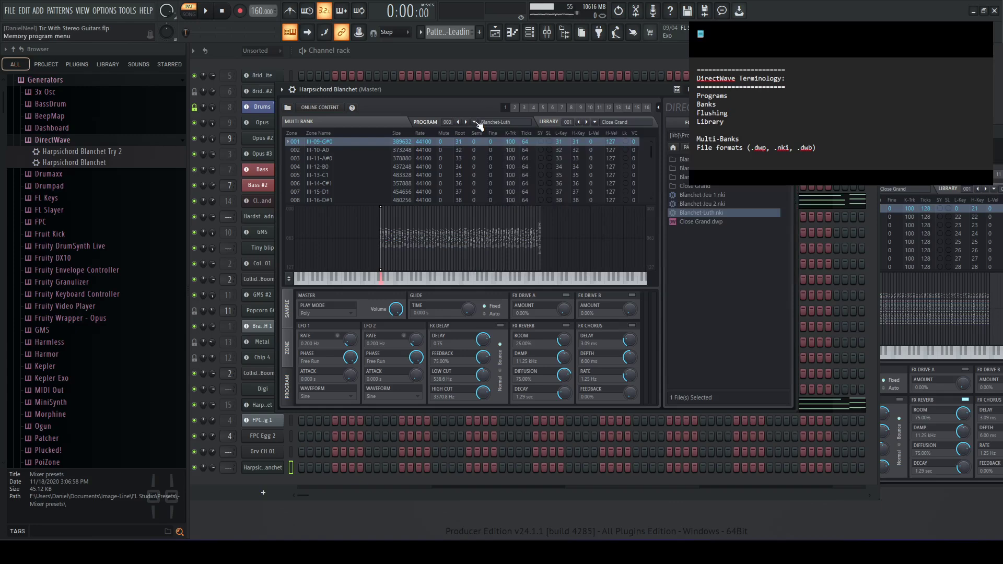
left_click(473, 123)
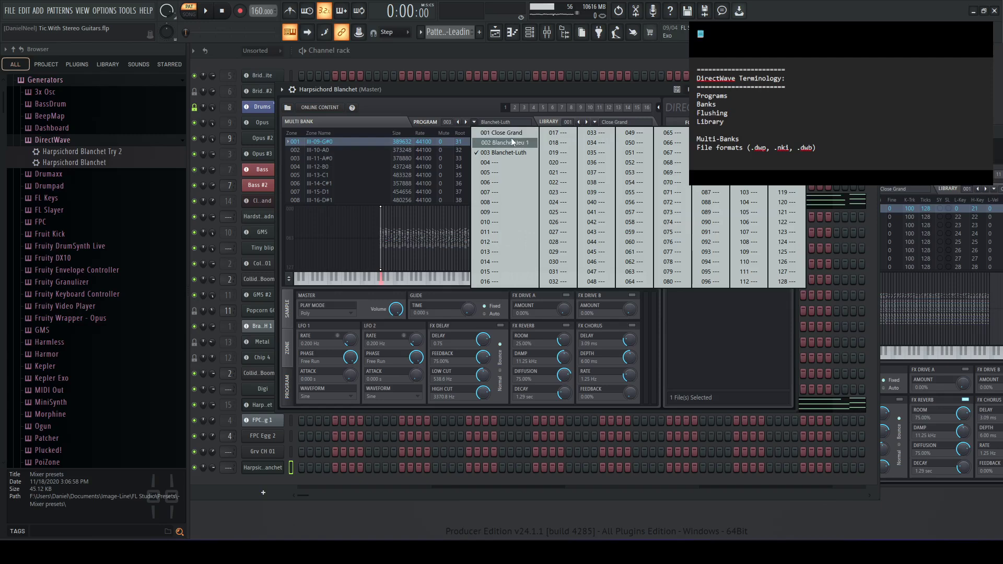
left_click(504, 134)
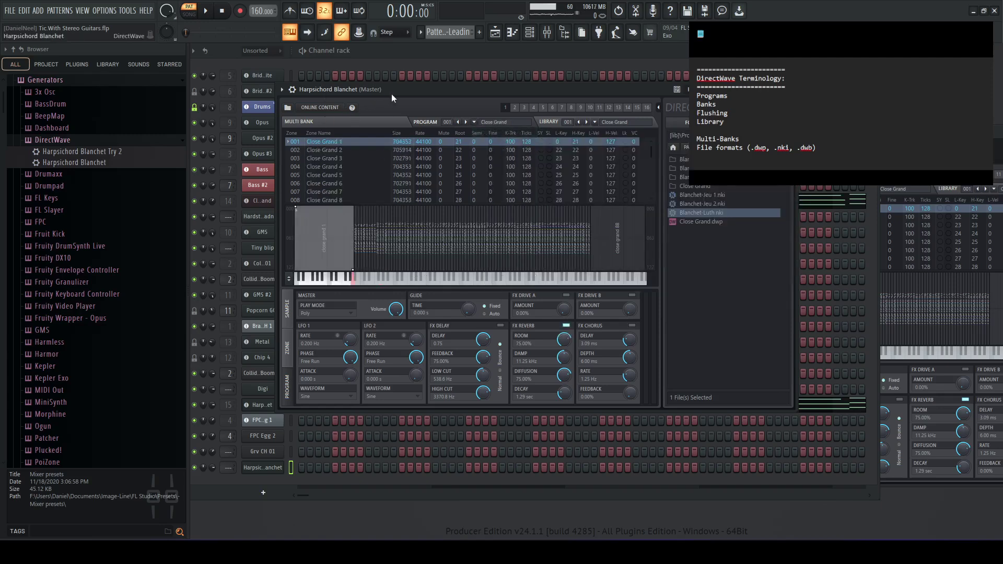
Compare the occupied program slots with the individual Blanchet and Close Grand program files in the library.
left_click_drag(393, 92, 393, 83)
key("Down")
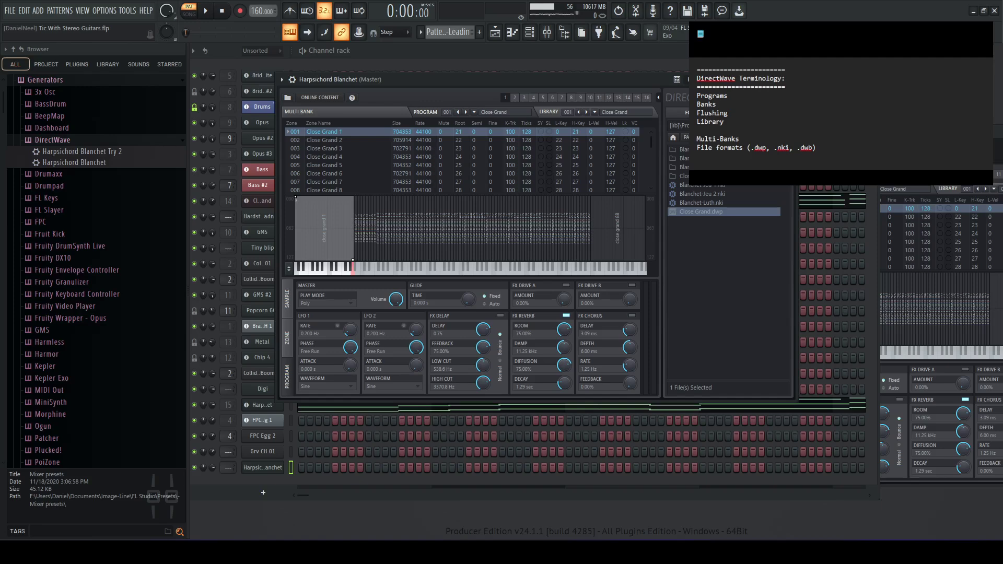
left_click(694, 138)
left_click(474, 112)
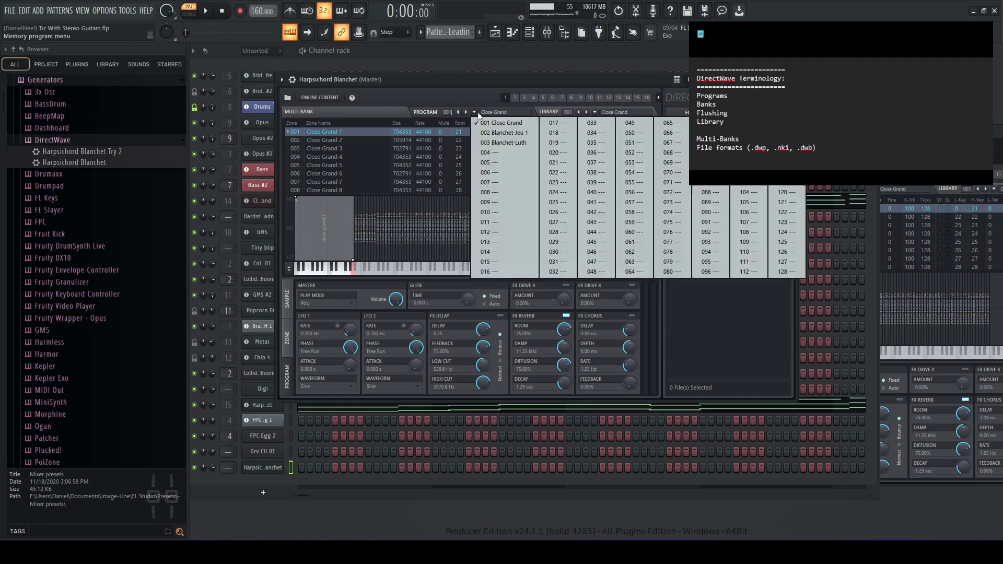
left_click(715, 354)
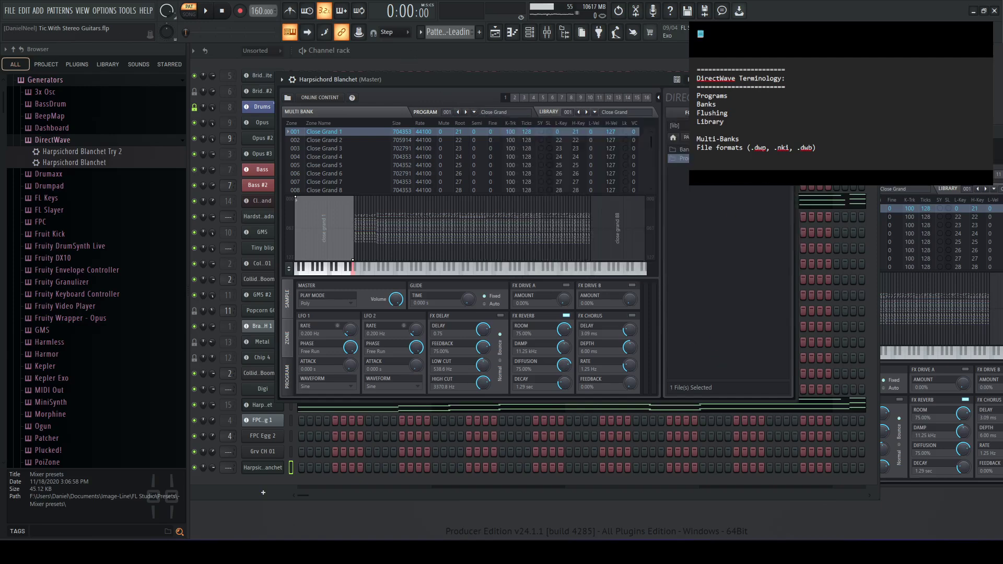
key("Return")
left_click(715, 186)
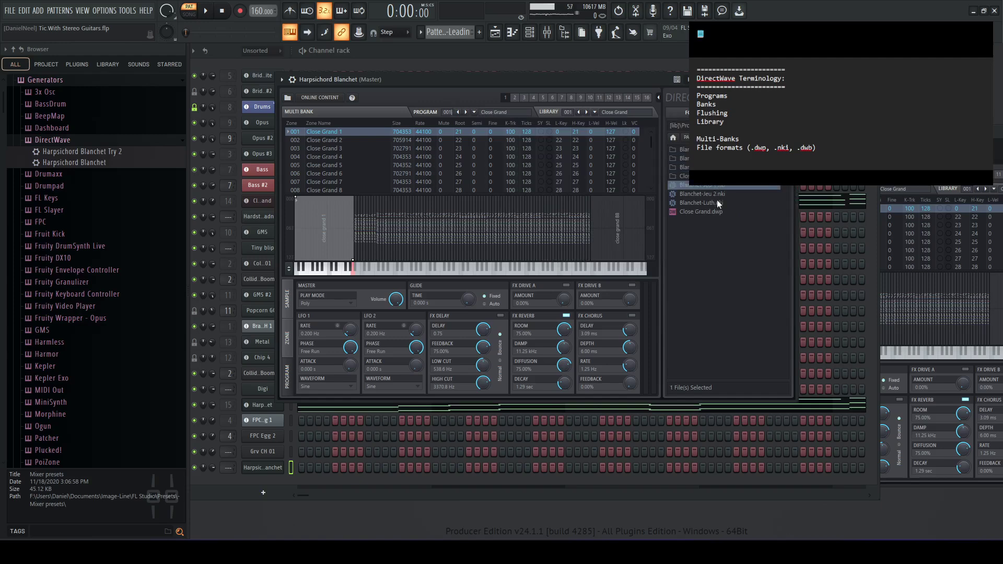
left_click(723, 203)
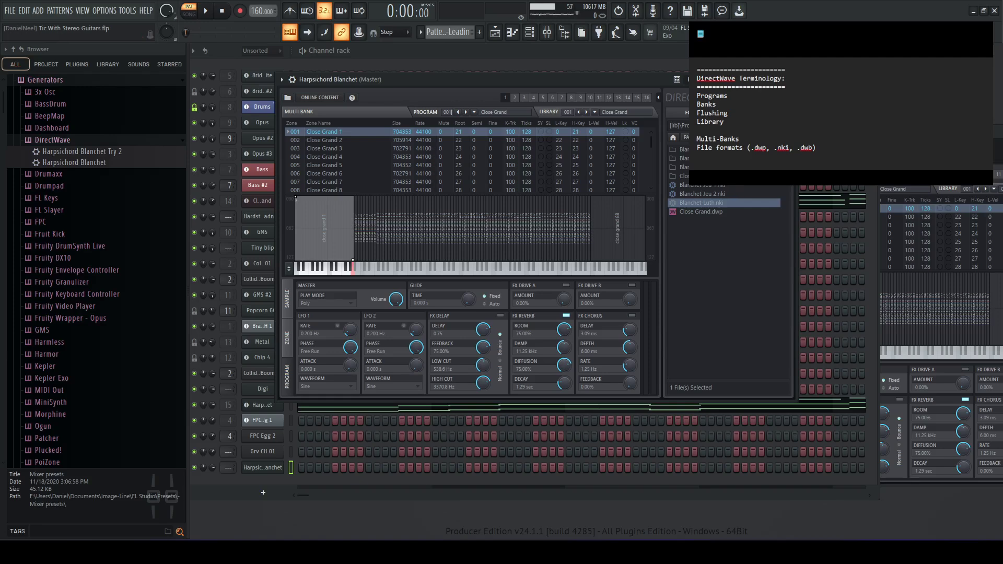
Open the banks folder in the file browser and load the harpsichord bank.
left_click(692, 137)
double_click(685, 150)
key("Down")
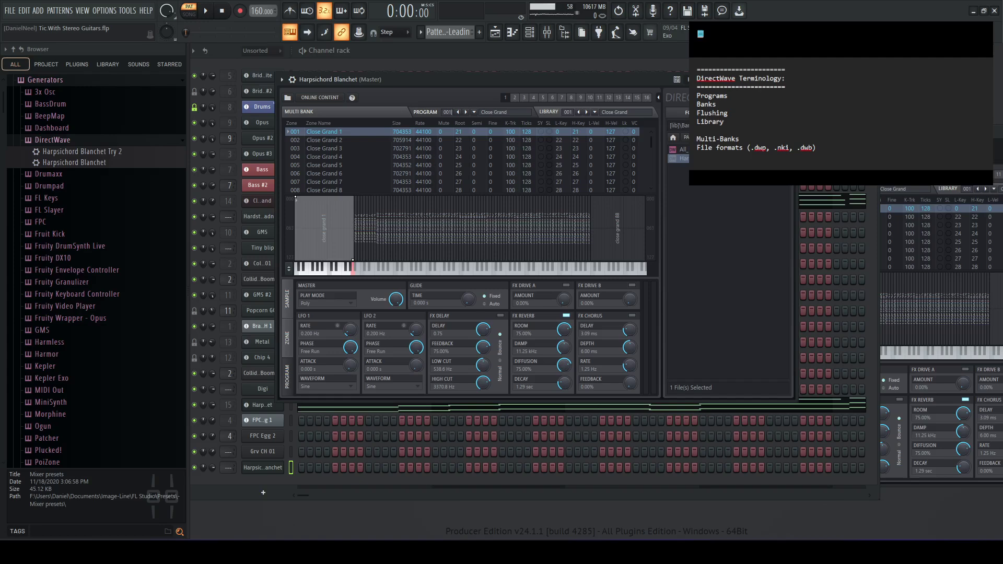
key("Return")
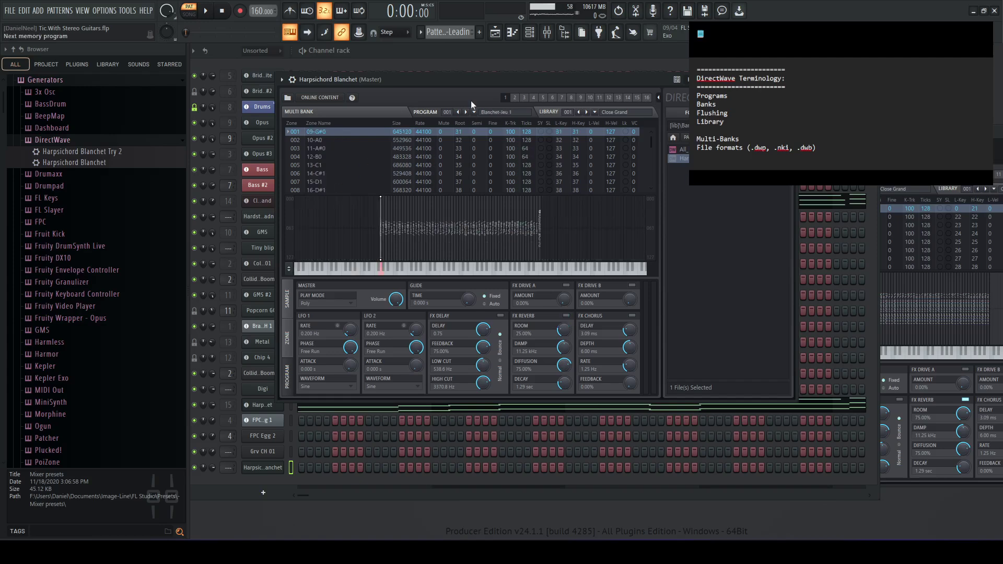
Audition the loaded bank's programs Blanchet-Jeu 1, Blanchet-Jeu 2 and Blanchet-Luth in slots 001 to 003.
left_click(477, 112)
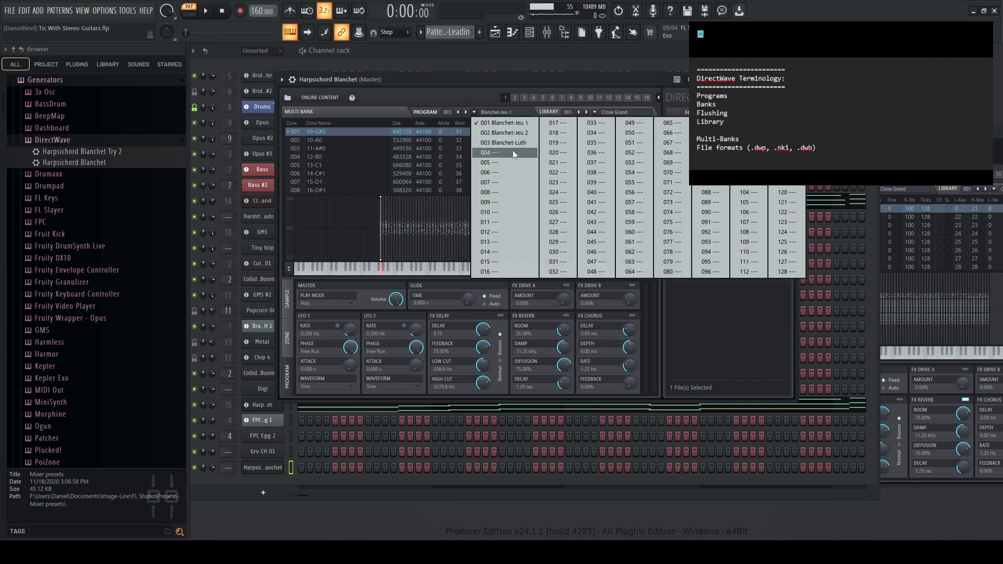
left_click(340, 213)
left_click(530, 272)
left_click(477, 112)
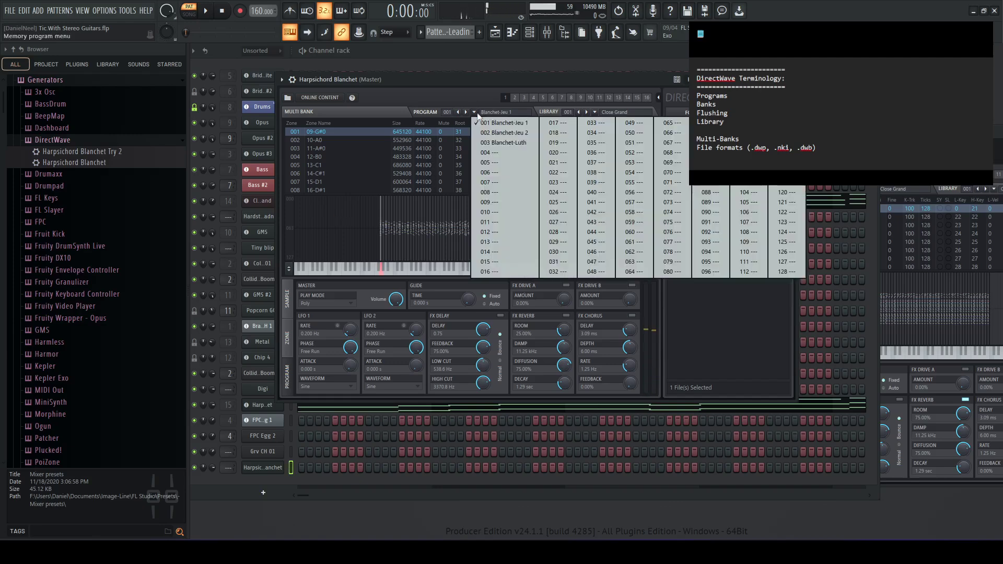
left_click(502, 133)
left_click(536, 268)
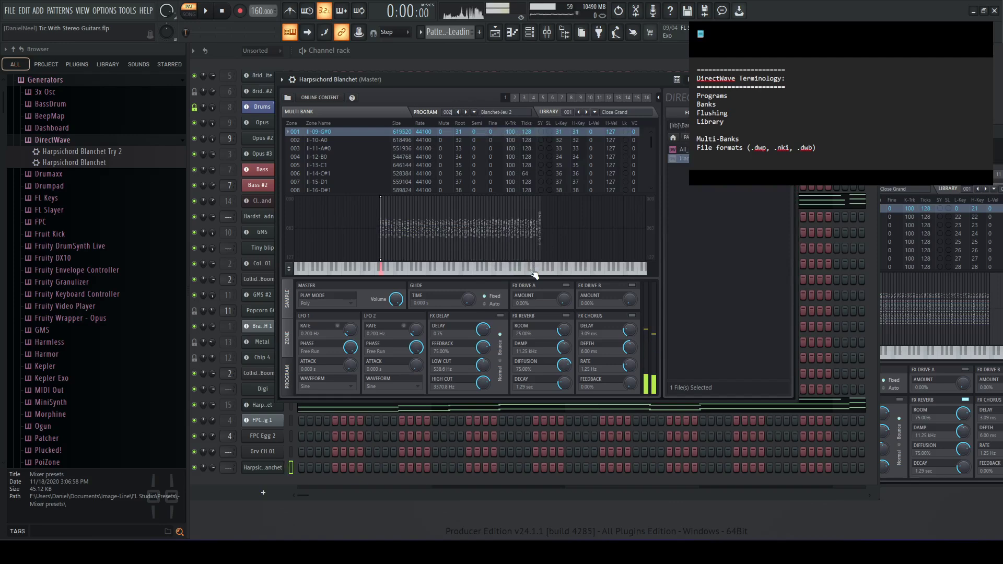
left_click(473, 113)
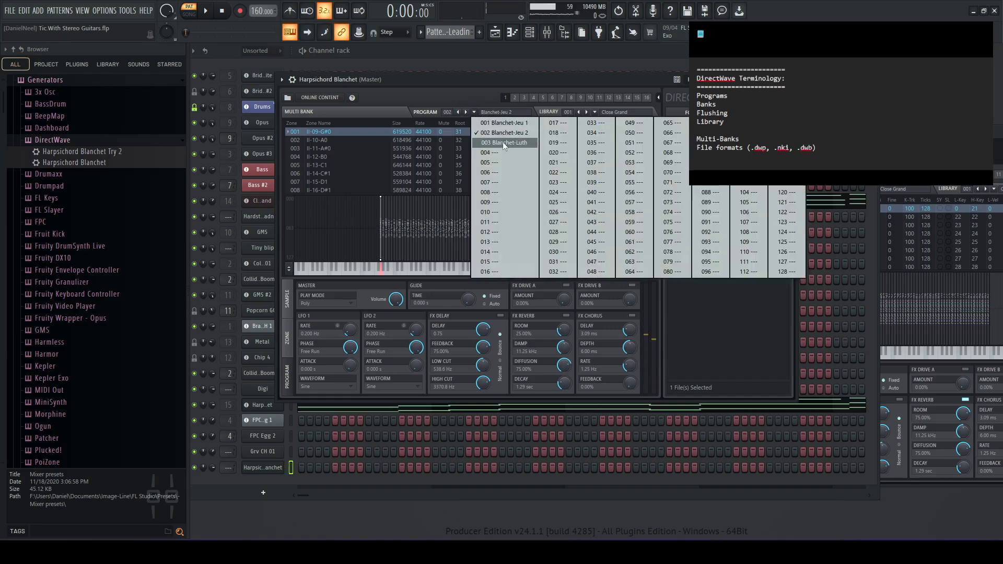
left_click(503, 142)
left_click(540, 273)
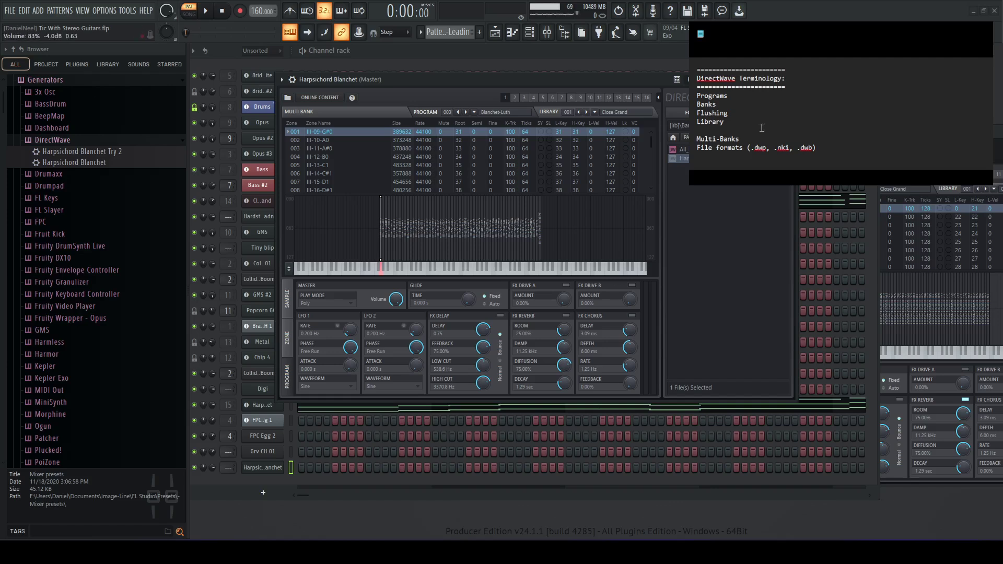
Add the term "Presets" below Library in the DirectWave terminology notes.
key("Return")
type("Presets")
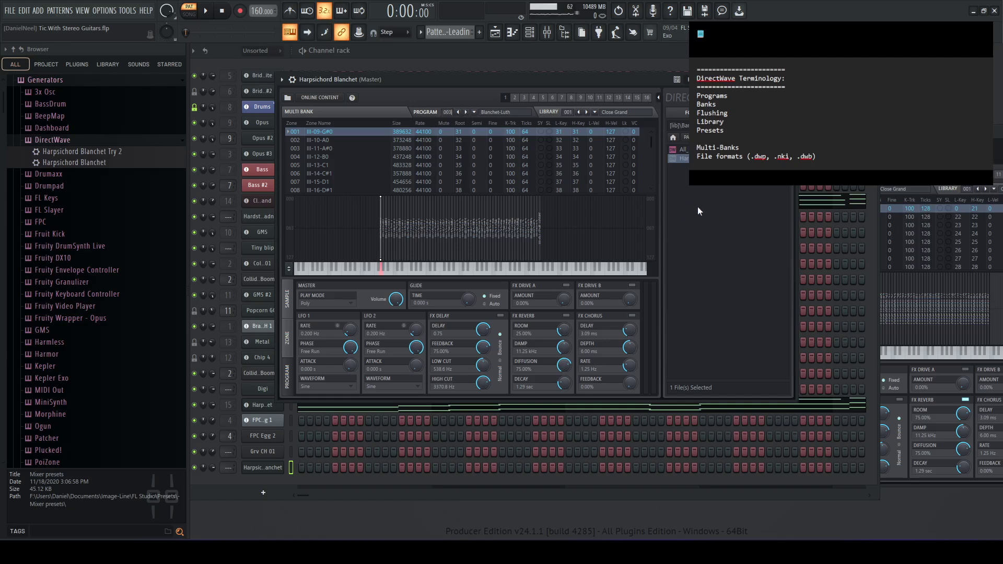
Load Close Grand.dwp from the programs folder into empty program slot 004 and audition it.
left_click(695, 138)
double_click(698, 158)
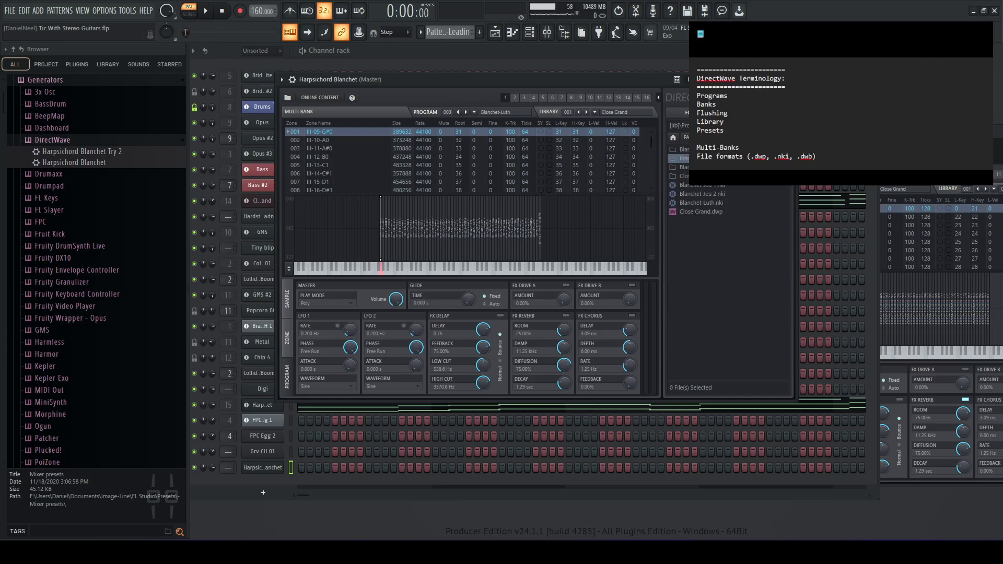
left_click(702, 215)
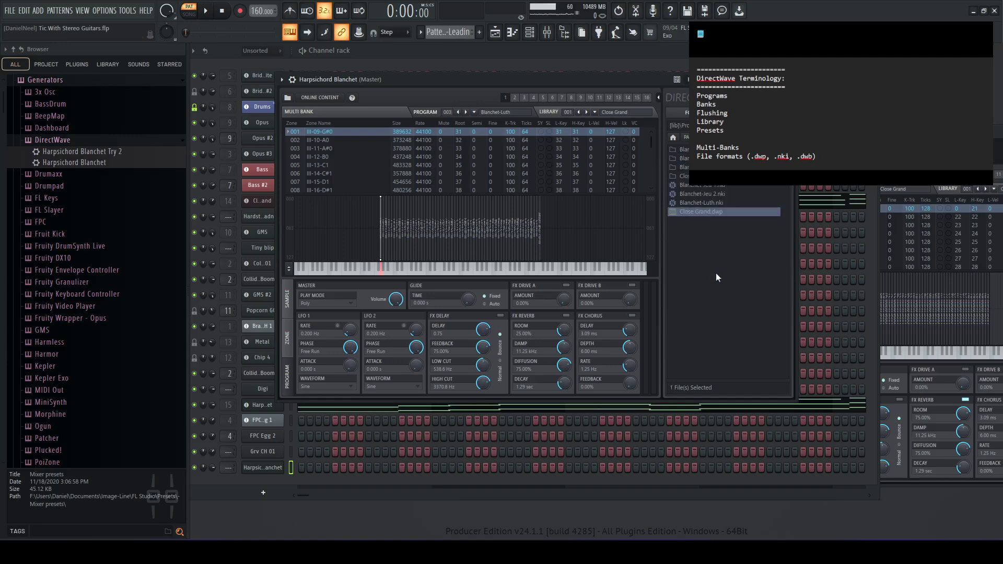
left_click(474, 112)
left_click(491, 155)
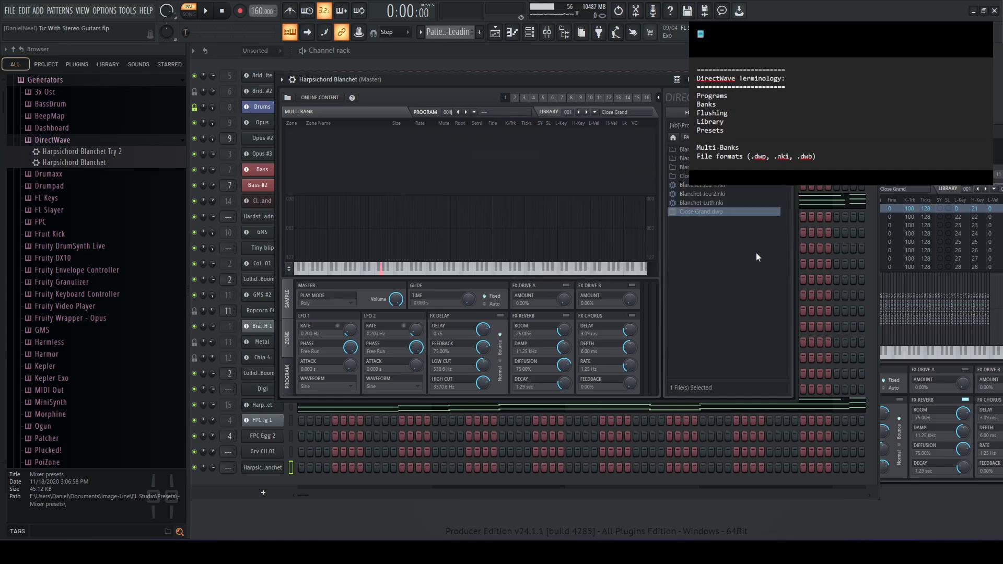
double_click(717, 214)
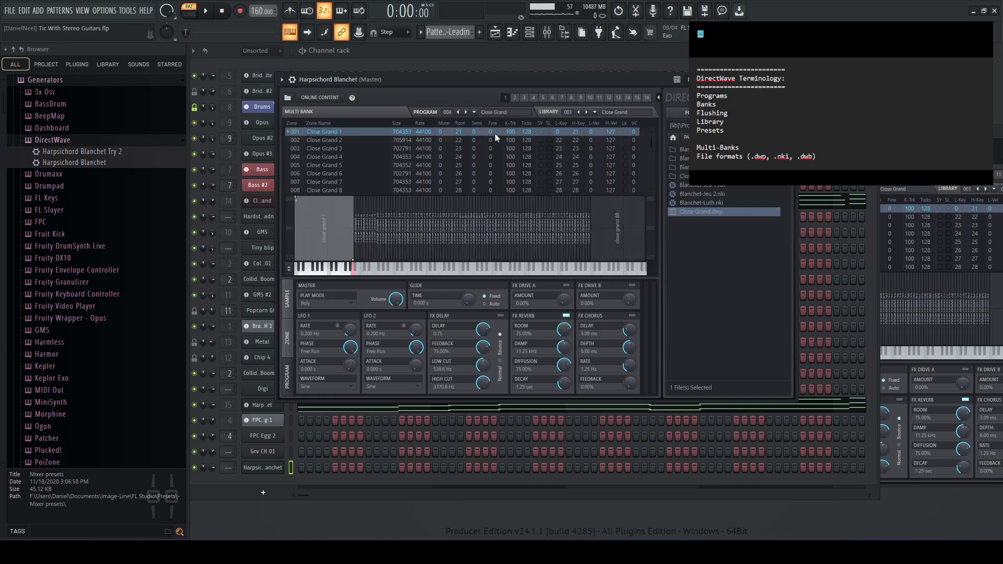
left_click(474, 112)
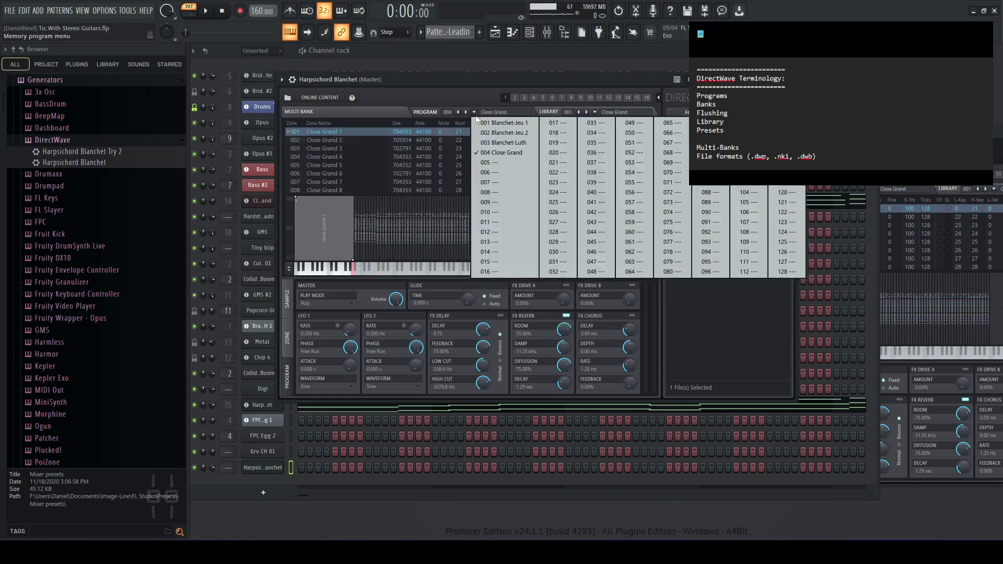
left_click(507, 152)
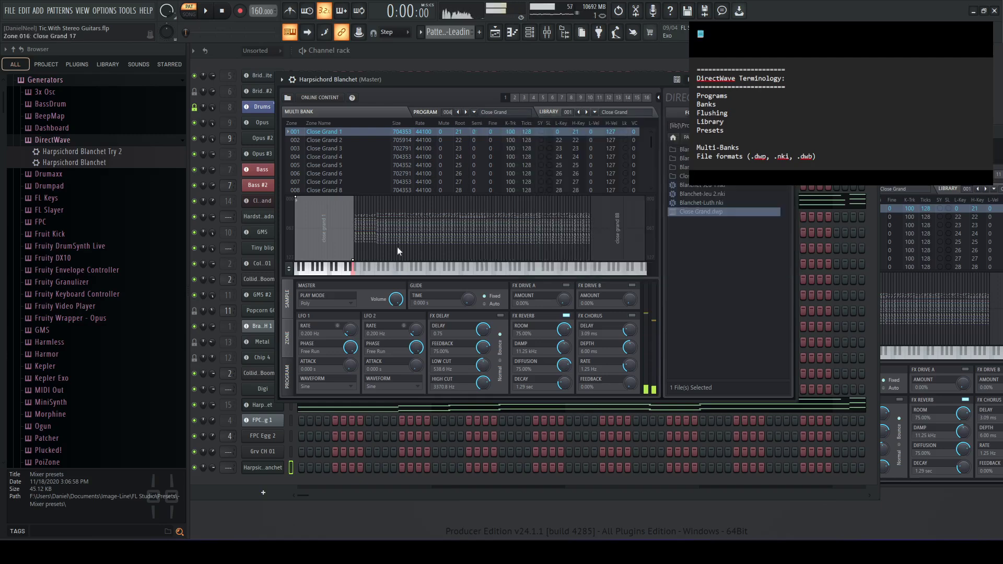
Review DirectWave's save options for programs and banks together with its flush commands.
left_click(282, 81)
left_click(578, 79)
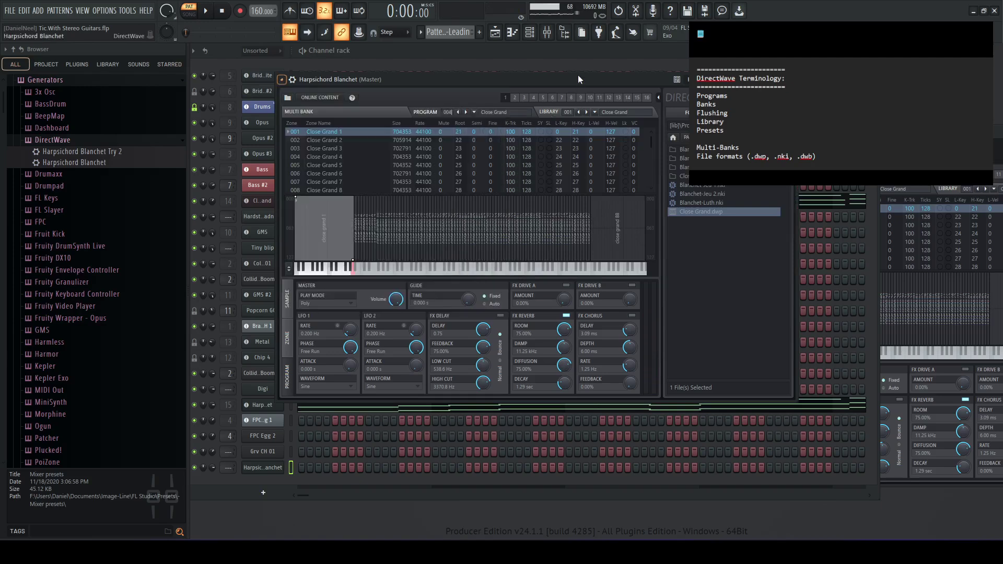
left_click(287, 98)
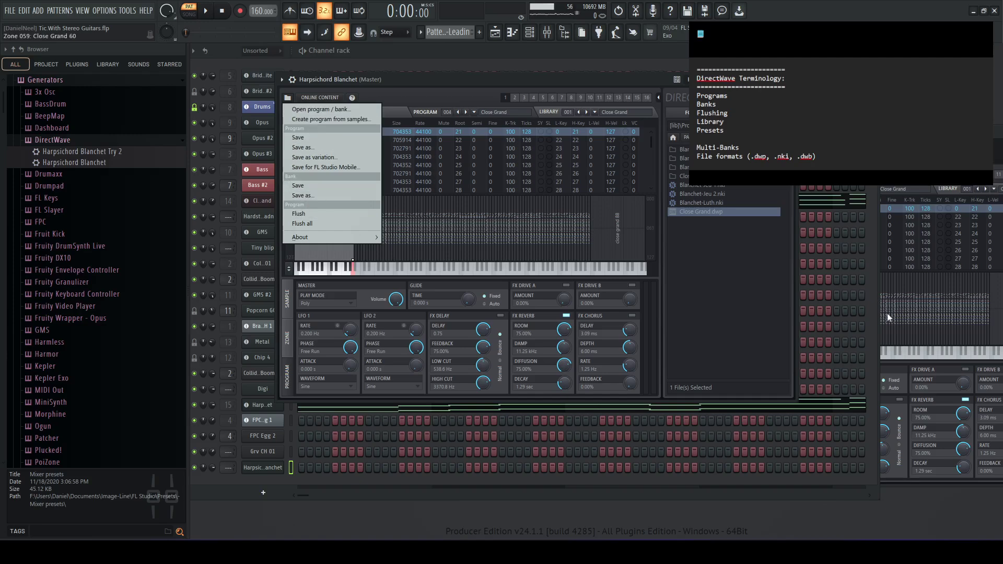
left_click(743, 302)
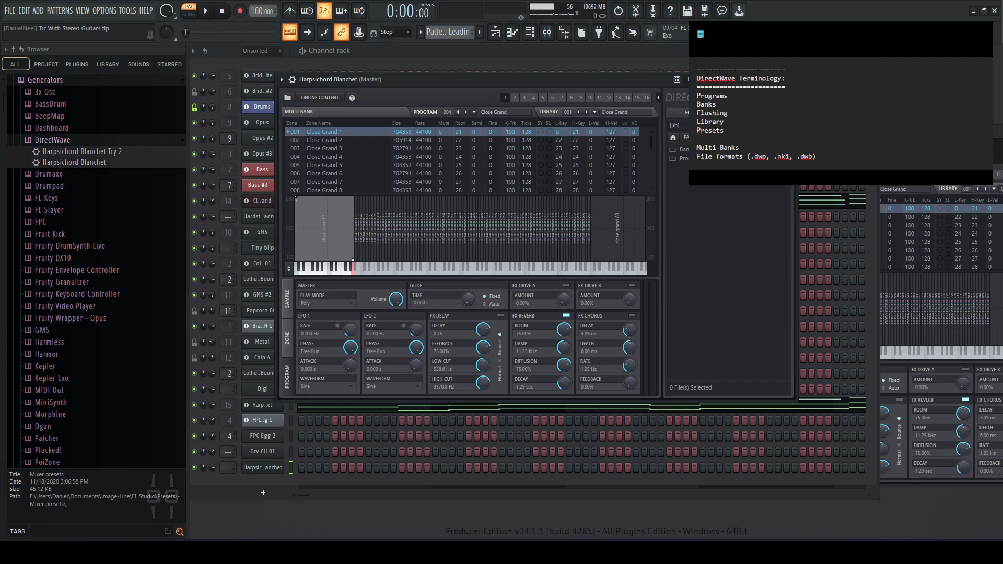
Browse the library's banks and programs folders and highlight Close Grand.dwp among the program files.
double_click(699, 150)
left_click(682, 158)
left_click(700, 150)
left_click(701, 159)
key("Return")
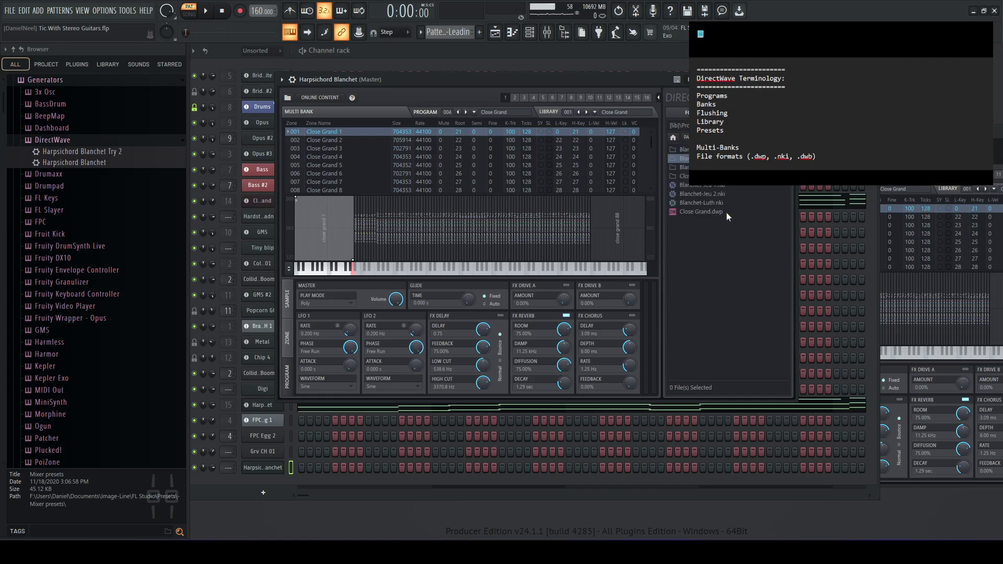
left_click(722, 212)
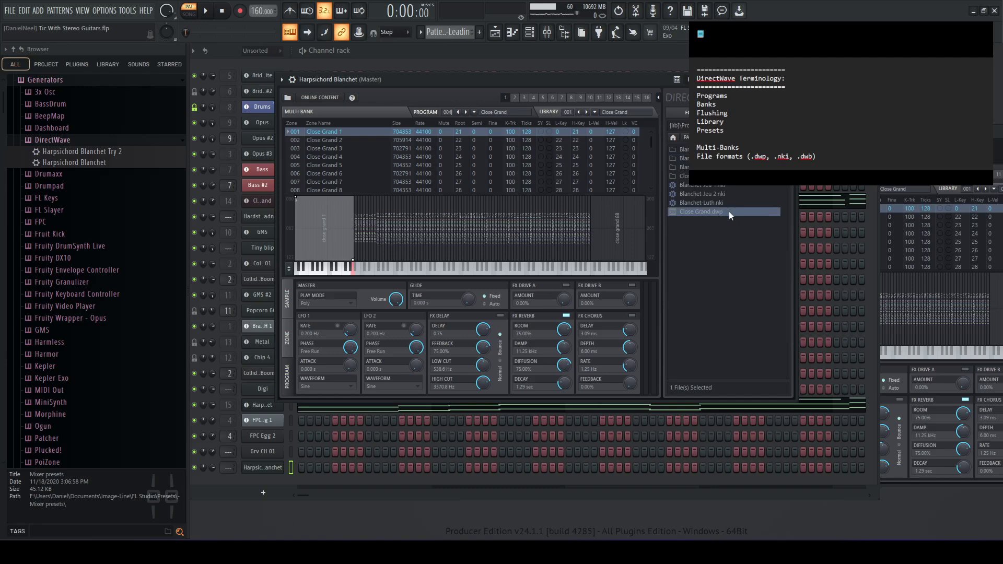
Look through the banks folder in the library, then return to the programs folder.
left_click(697, 137)
double_click(700, 150)
key("Down")
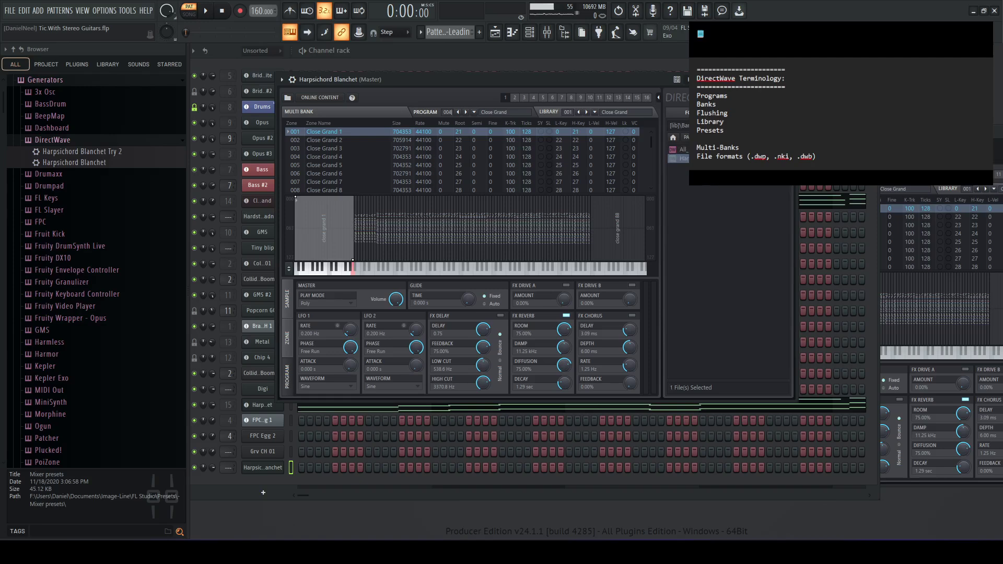
key("BackSpace")
key("Down")
key("Return")
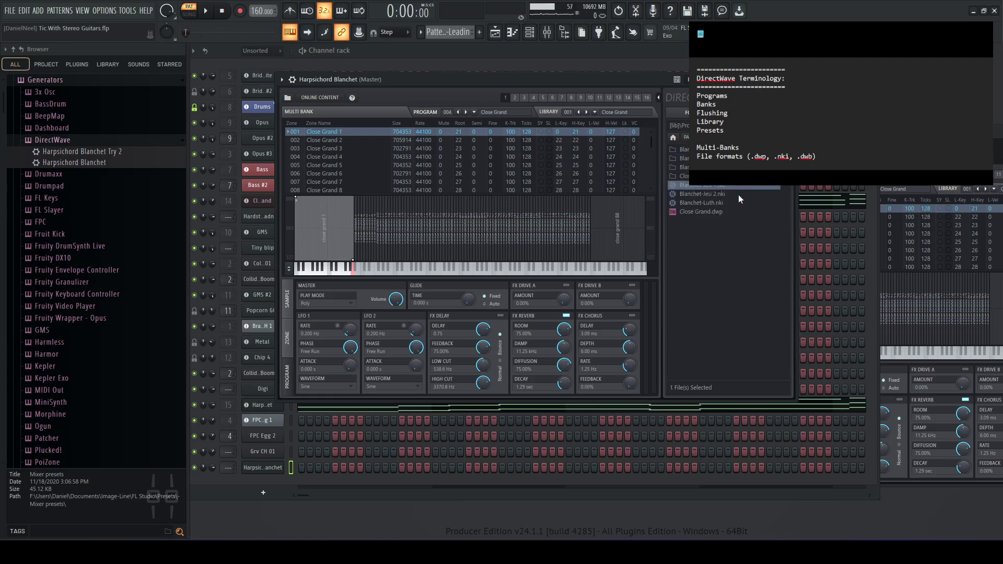
Go through the individual program files Blanchet-Jeu 1, Blanchet-Jeu 2, Blanchet-Luth and Close Grand.dwp in the programs folder.
left_click(742, 202)
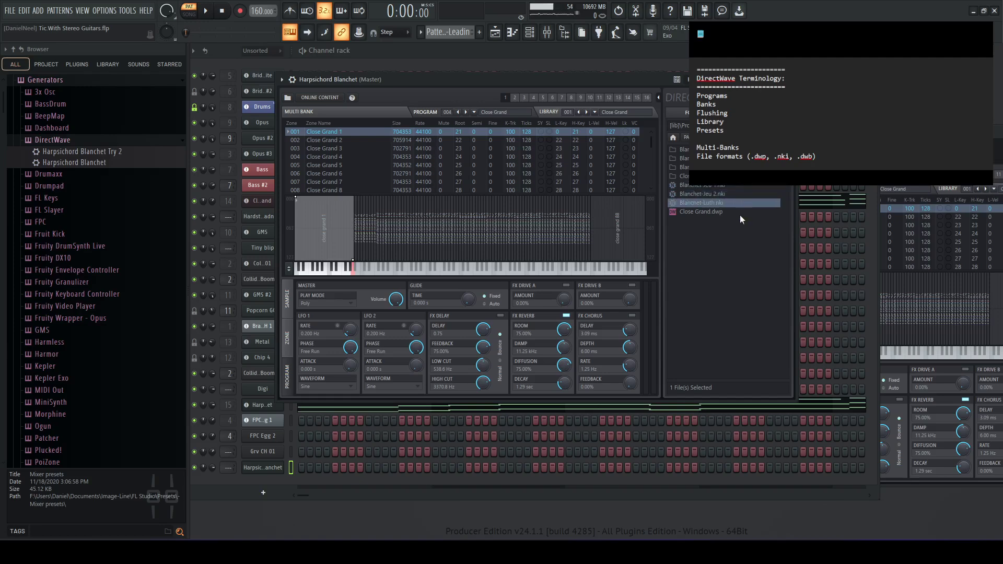
key("Down")
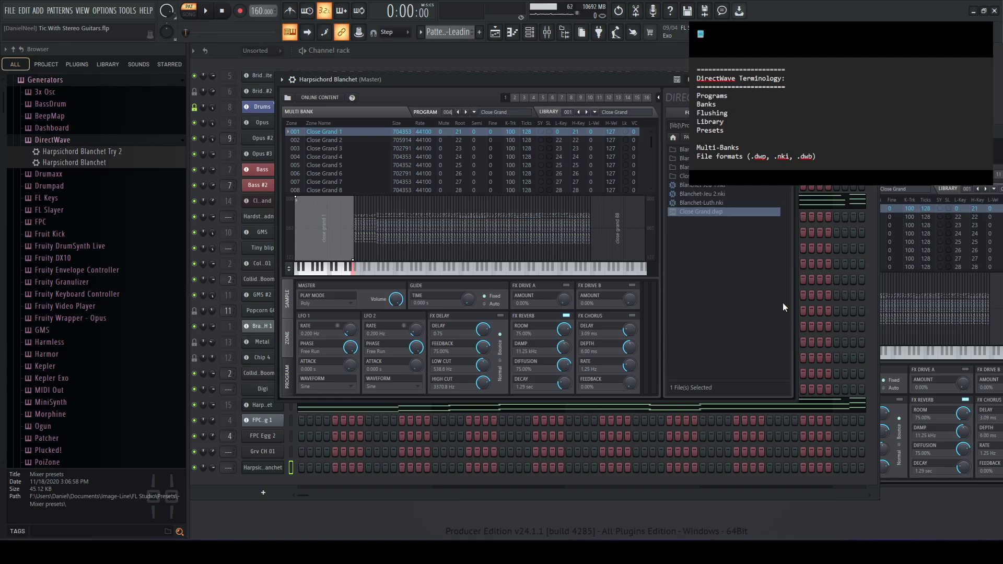
key("Up")
key("Up")
key("Up")
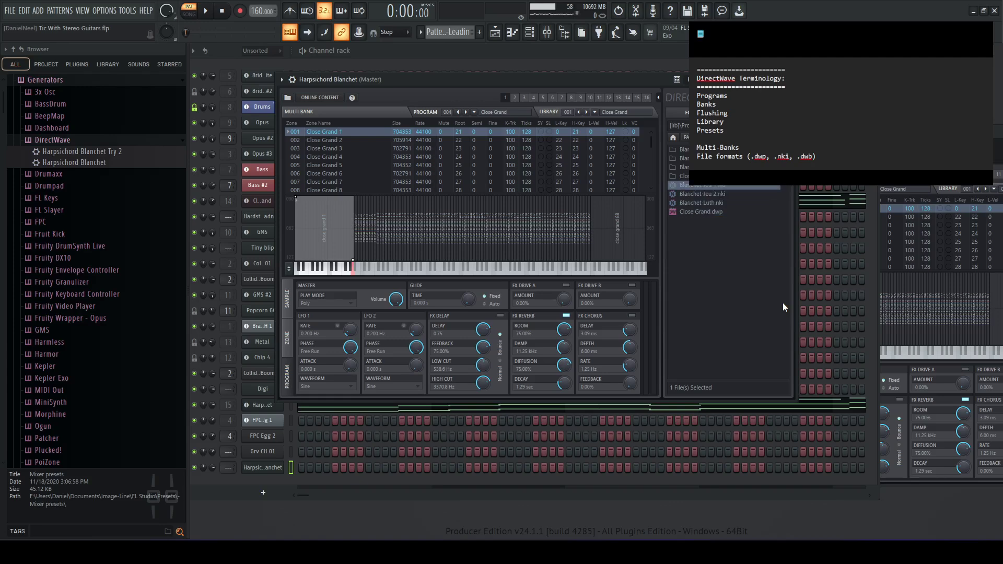
key("Down")
key("Down")
key("Down")
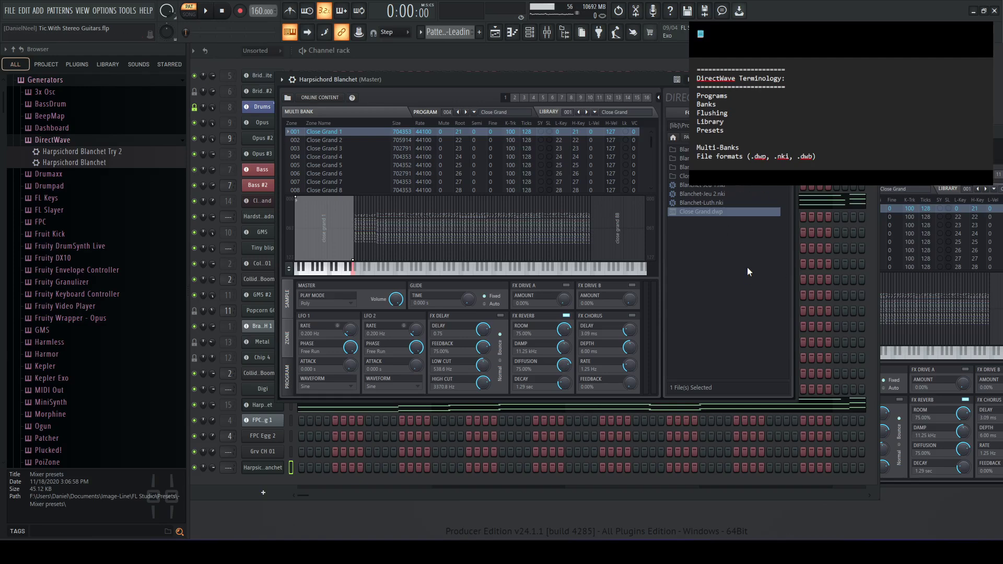
left_click(734, 187)
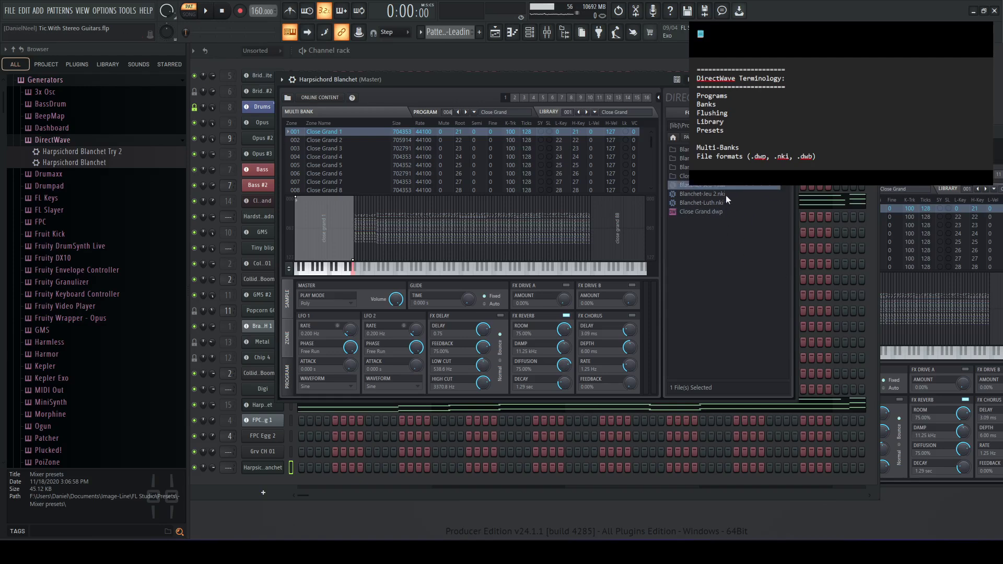
left_click(729, 195)
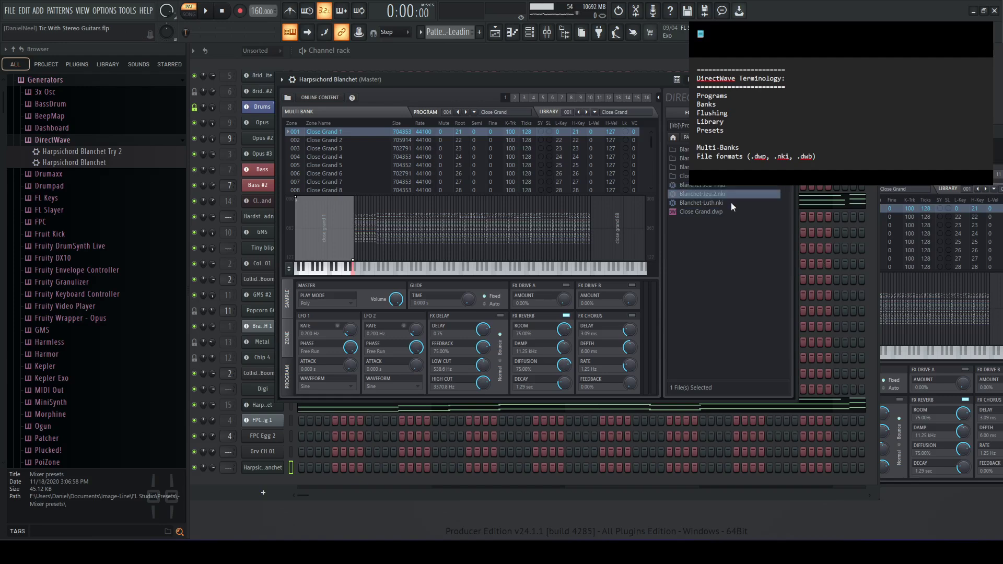
left_click(732, 203)
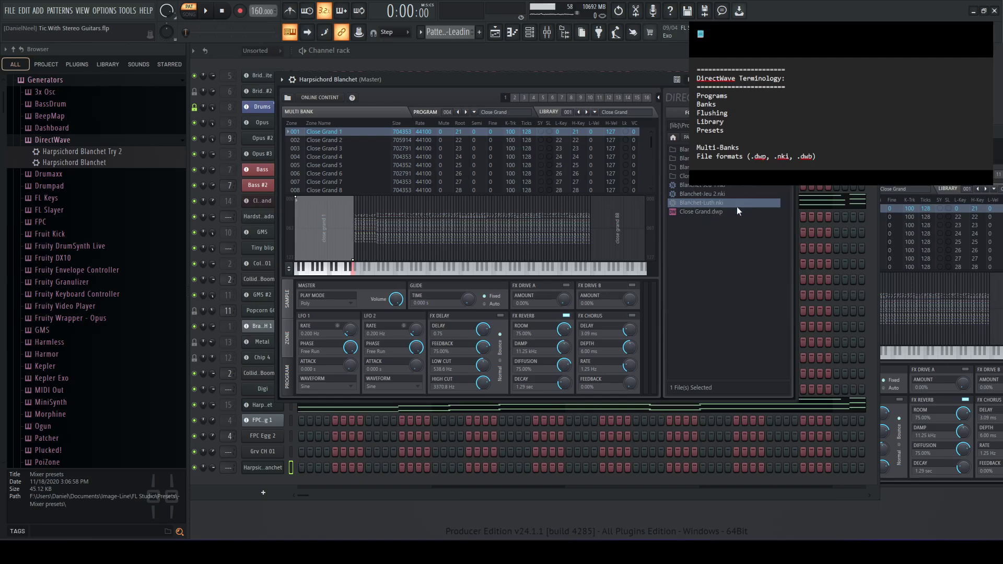
Compare the programs and banks folders again and highlight the harpsichord bank file.
left_click(696, 138)
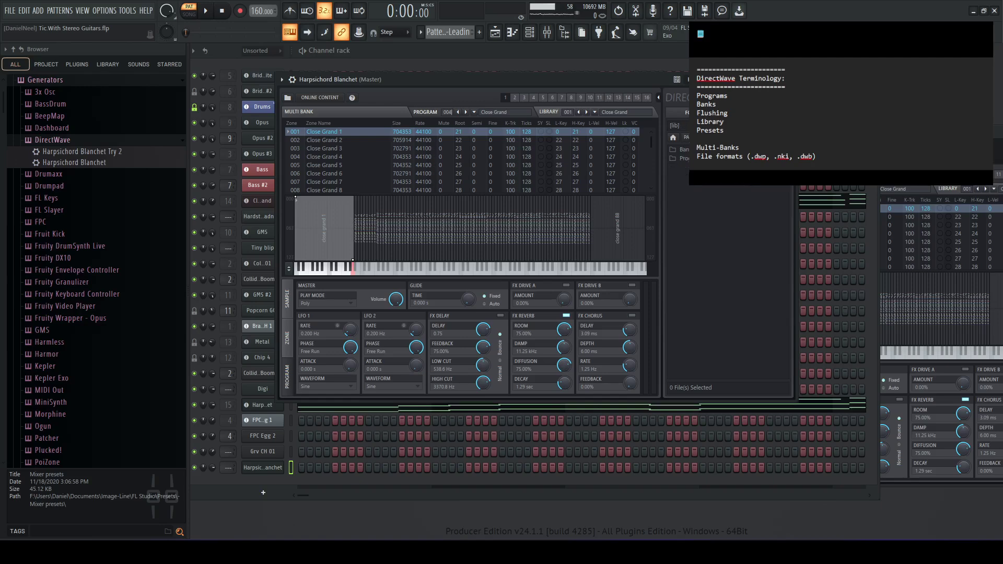
double_click(698, 159)
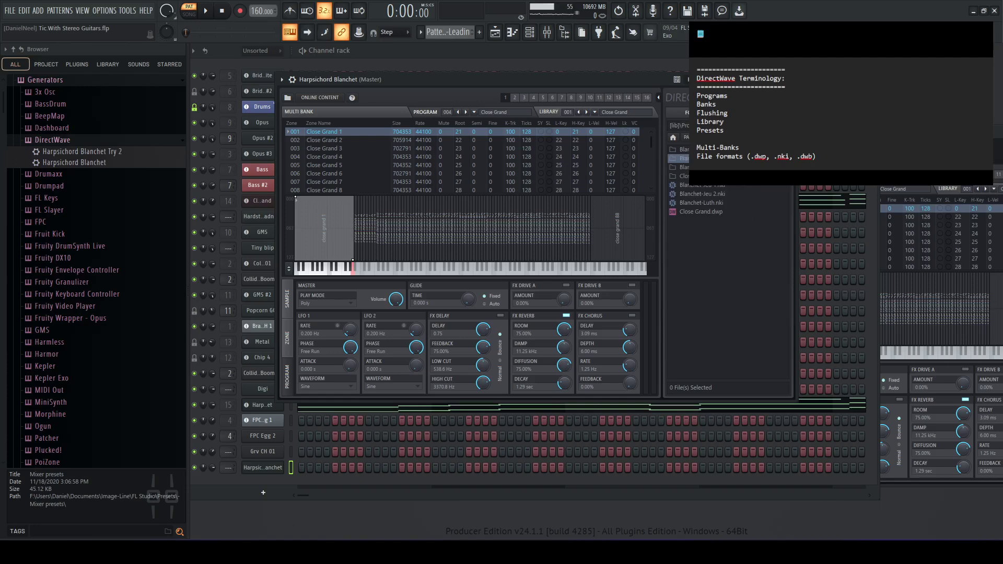
left_click(697, 137)
double_click(698, 149)
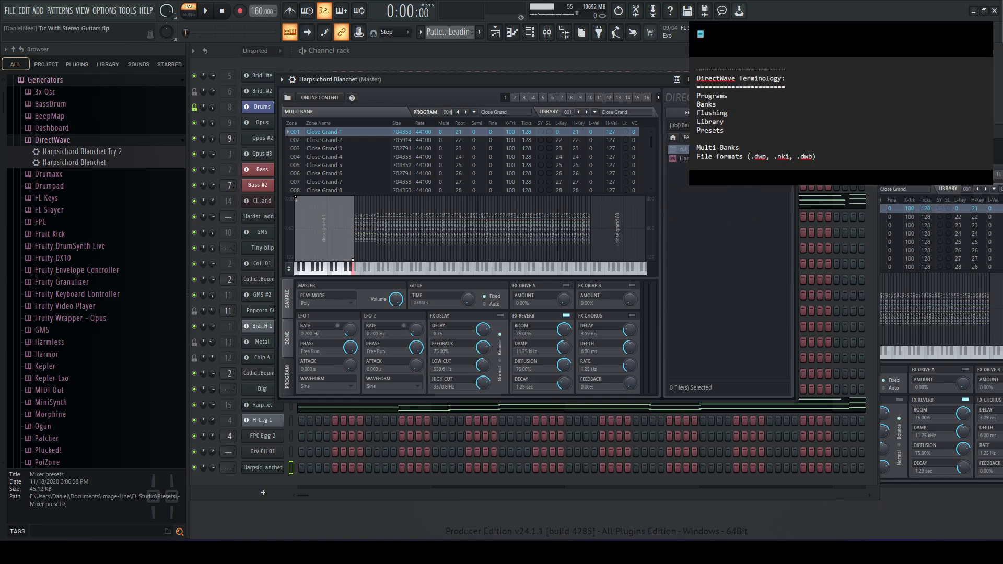
key("Down")
Shift the DirectWave window slightly and review its program and bank file commands.
mouse_move(650, 89)
left_mouse_down()
mouse_move(635, 102)
mouse_move(644, 74)
left_mouse_up()
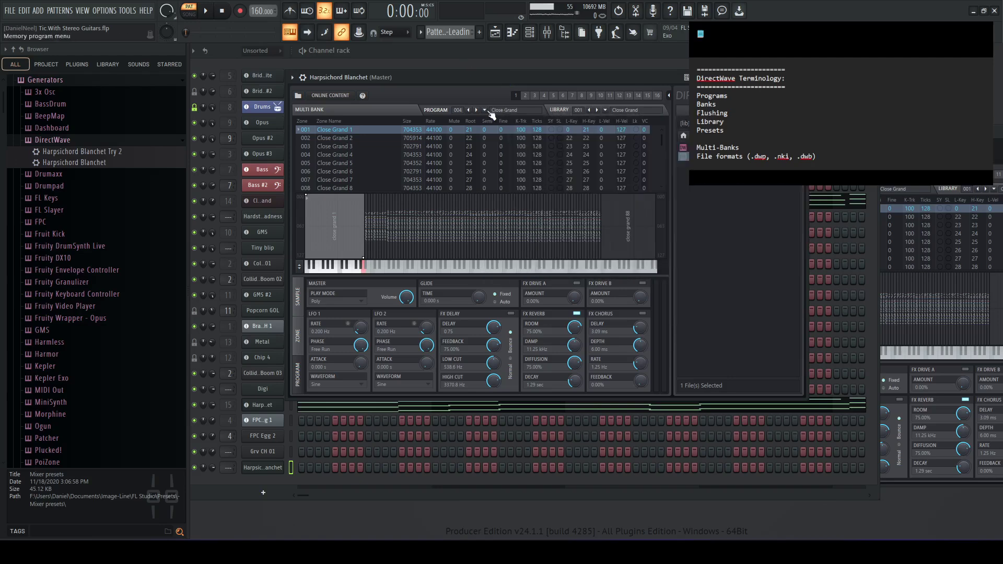
left_click(297, 98)
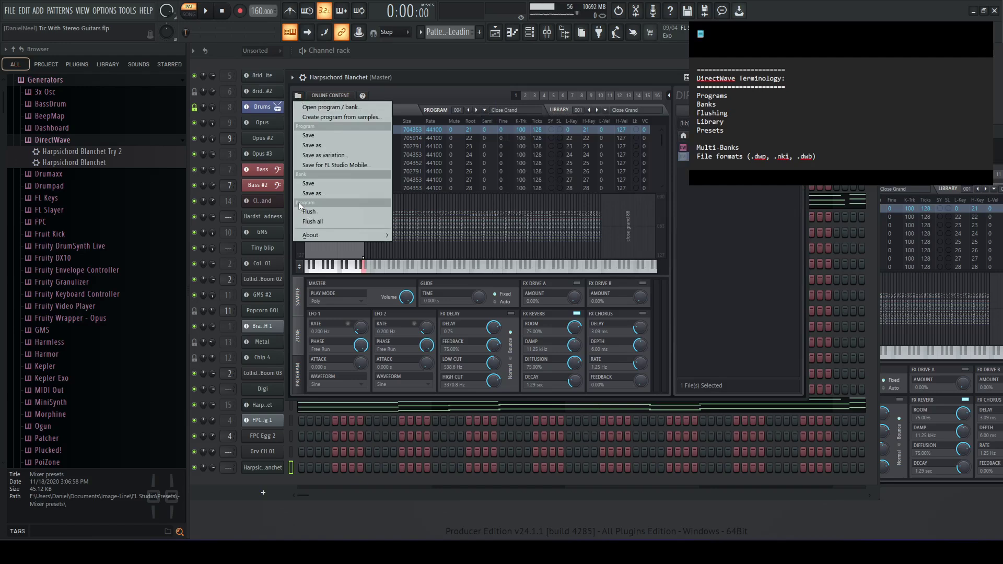
left_click(741, 274)
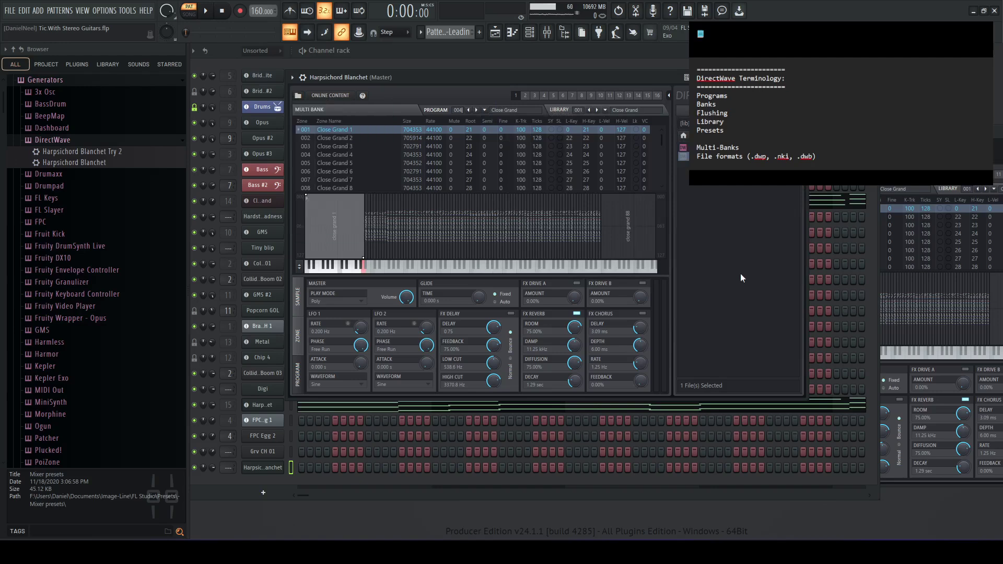
Switch the active program to Blanchet-Jeu 1 in slot 001 and back to Close Grand in slot 004.
left_click(485, 111)
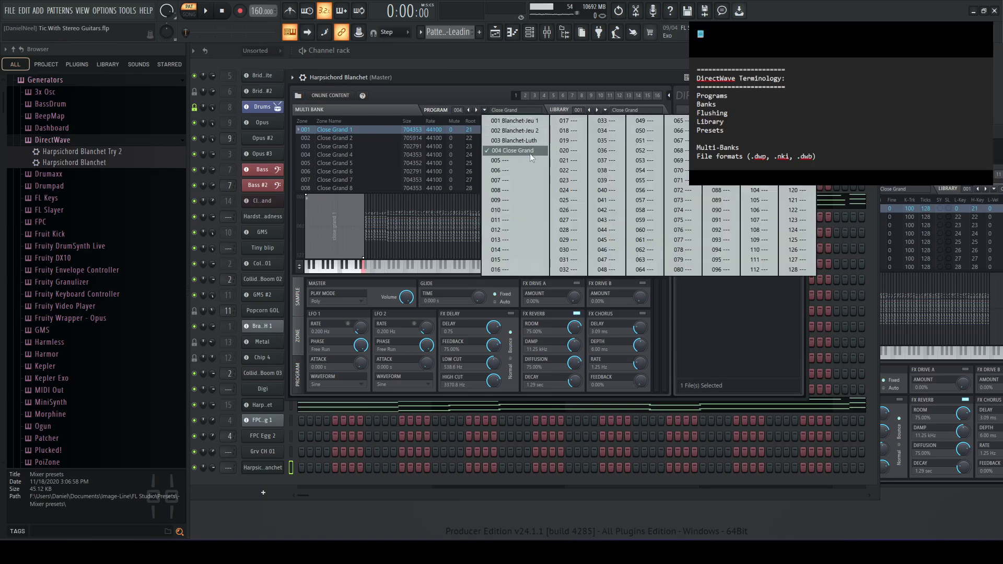
left_click(535, 122)
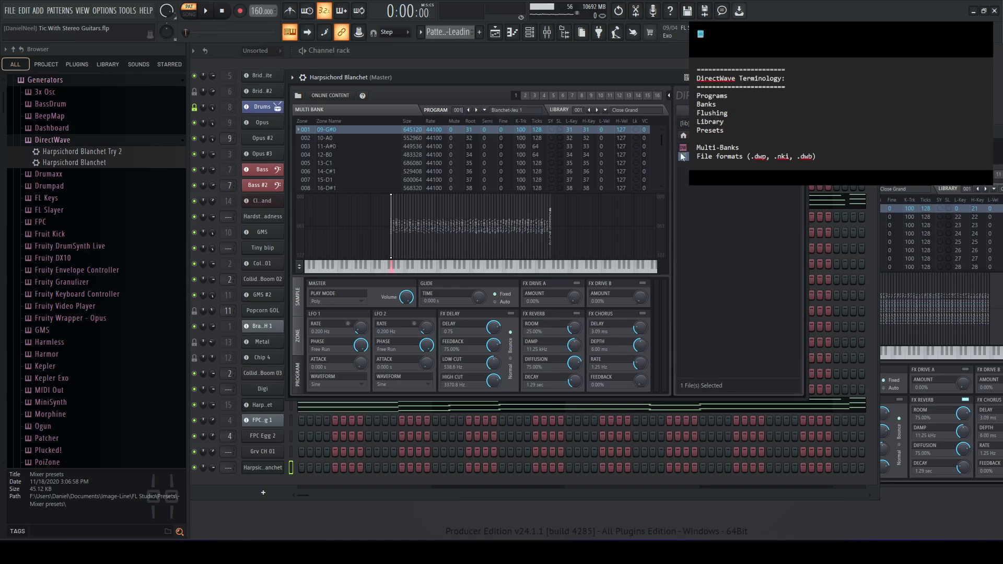
left_click(489, 110)
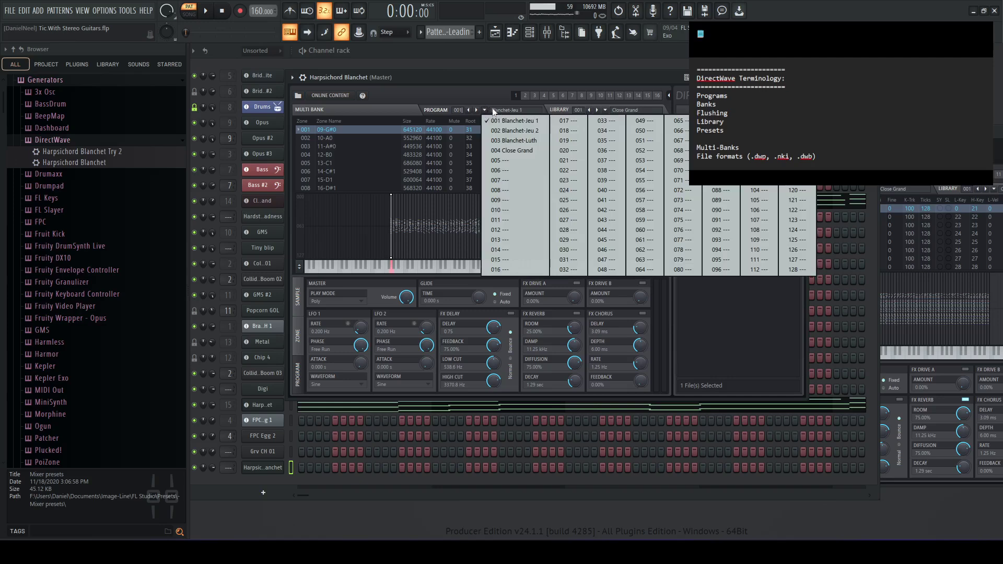
left_click(505, 152)
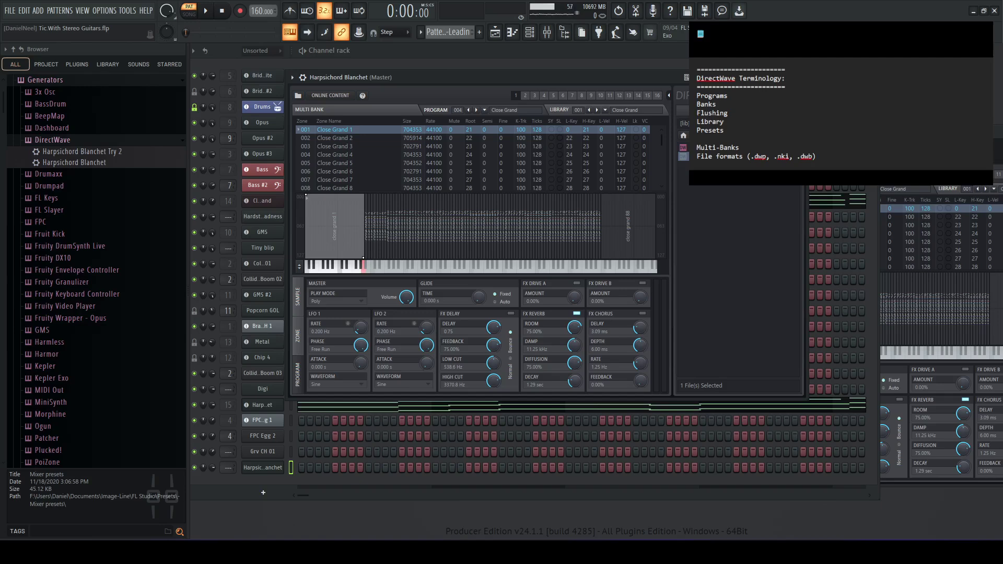
Flush only the Close Grand program from slot 004 and check the program slot list.
left_click(300, 96)
left_click(300, 97)
left_click(483, 111)
left_click(484, 110)
left_click(298, 95)
left_click(325, 212)
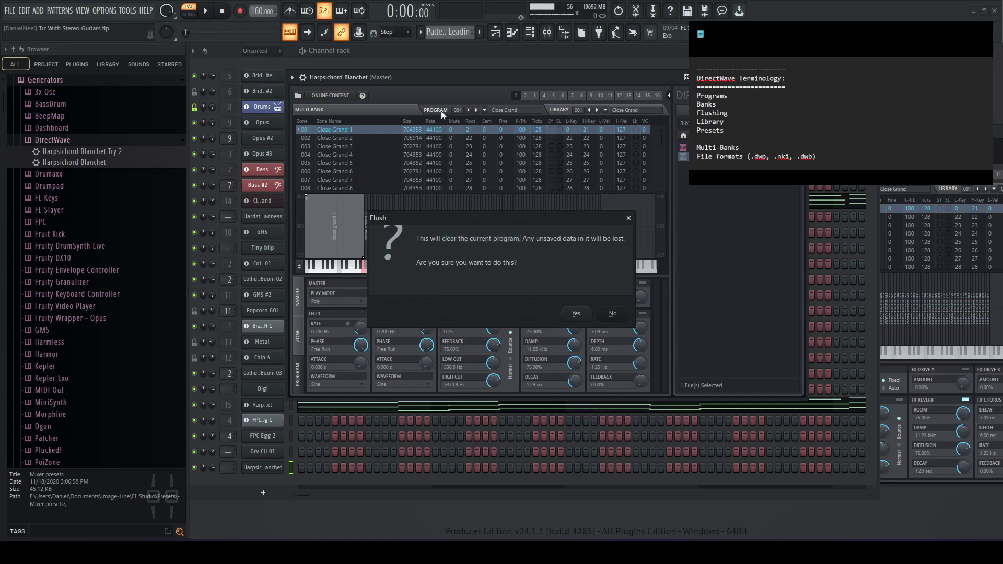
left_click(577, 314)
left_click(499, 112)
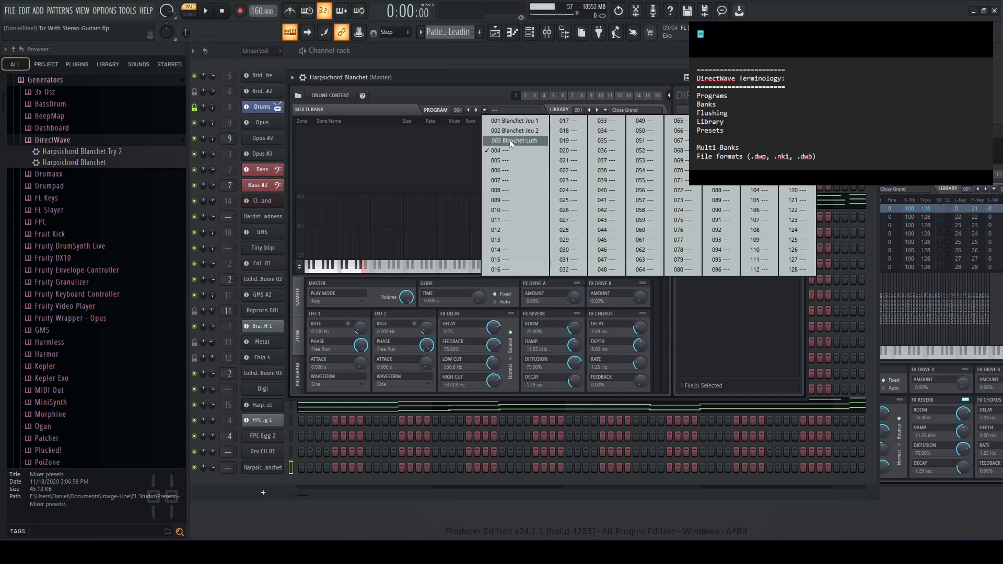
left_click(431, 159)
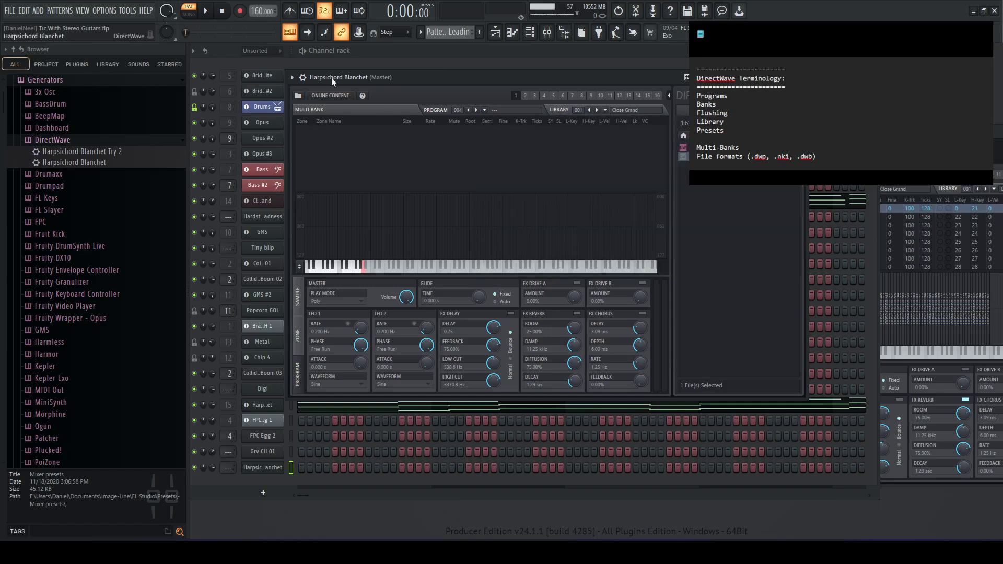
Flush all programs from the bank and check slots 001 and 004.
left_click(298, 95)
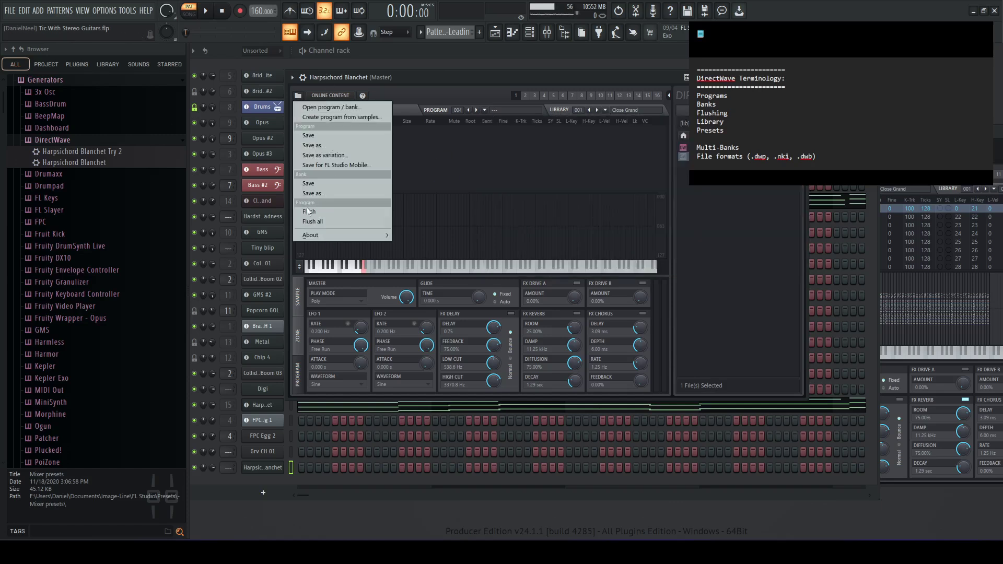
left_click(320, 223)
left_click(560, 314)
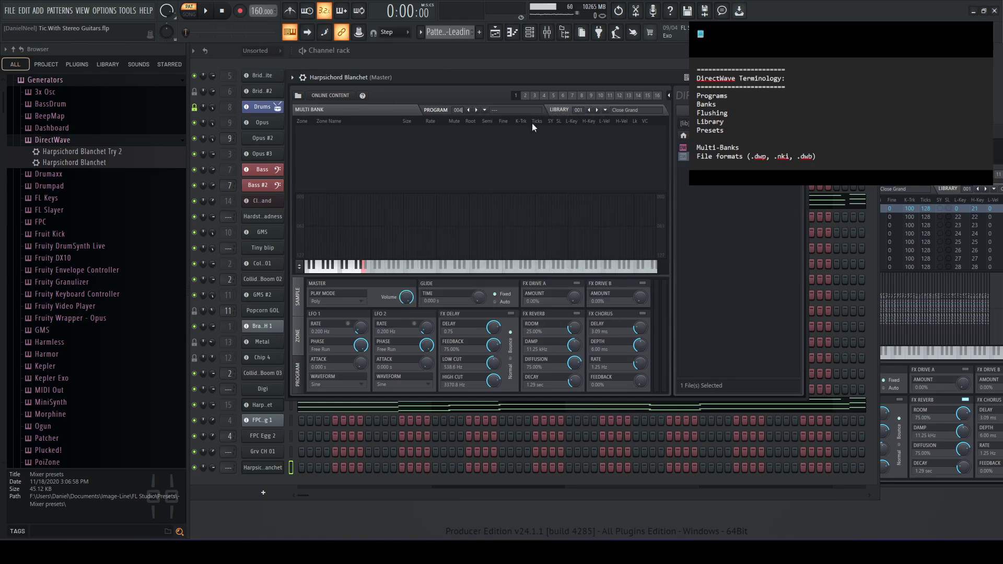
left_click(485, 110)
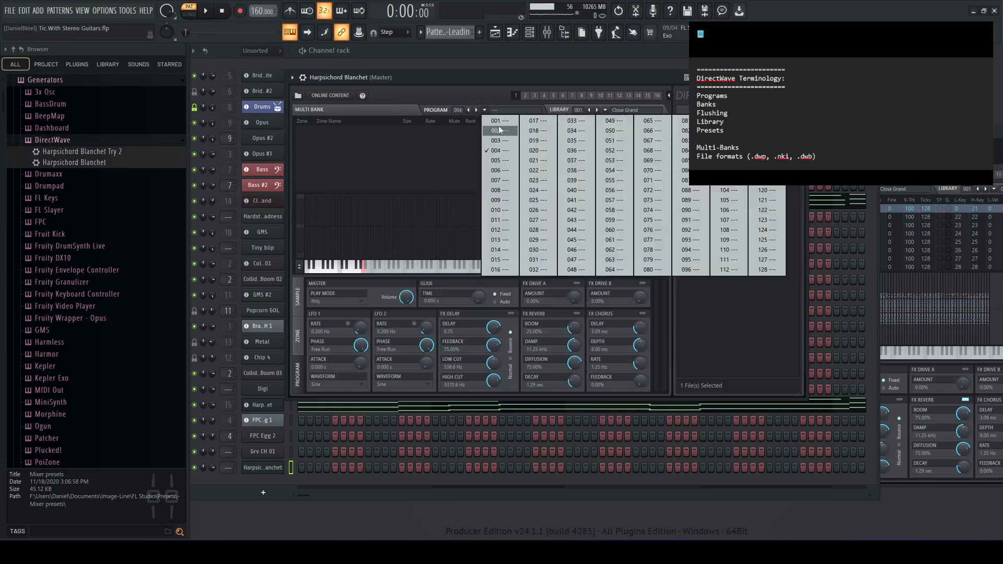
left_click(495, 120)
left_click(484, 110)
left_click(495, 151)
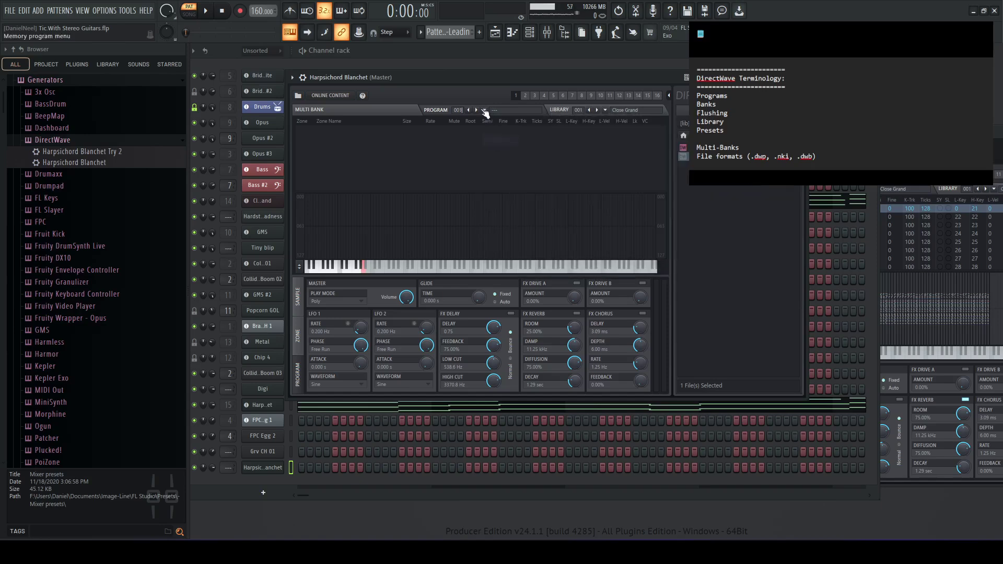
Reload the harpsichord bank from program slot 001 and switch to Blanchet-Luth in slot 003.
left_click(485, 109)
left_click(495, 121)
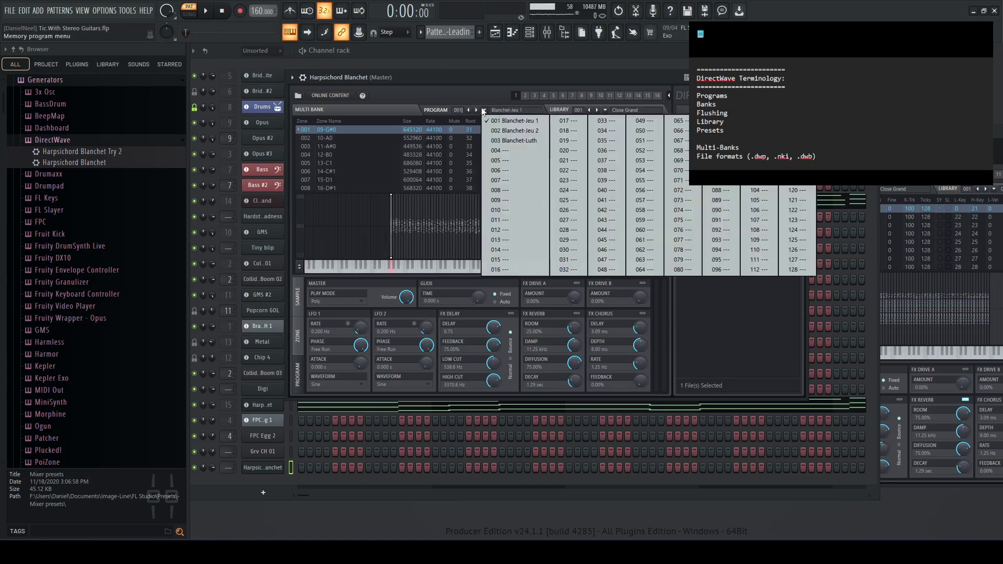
left_click(509, 110)
left_click(512, 140)
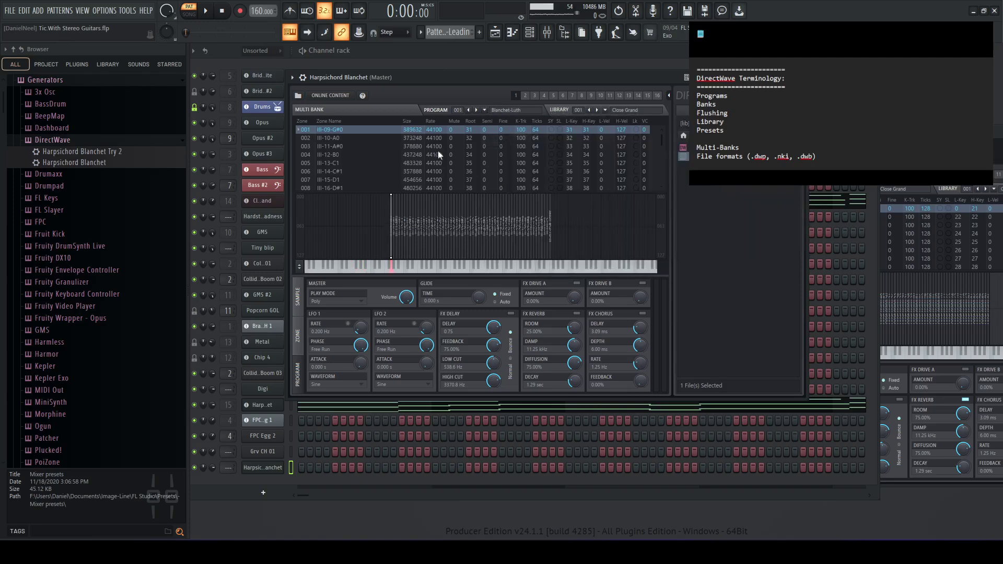
Move the first zone, III-09-G#0, of Blanchet-Luth to key 42 and open the program slot list.
left_click_drag(391, 225, 422, 217)
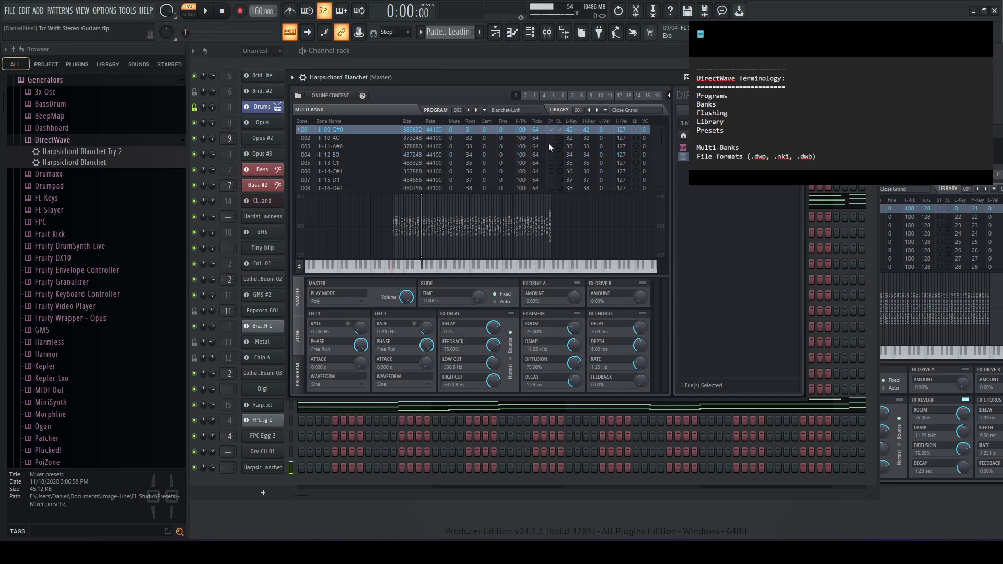
left_click(484, 111)
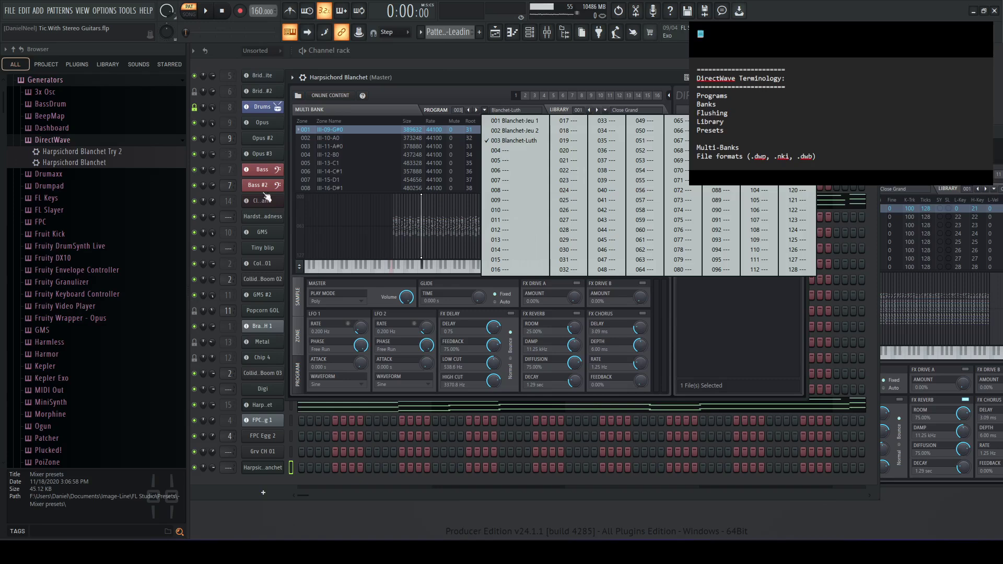
Flush all programs from the bank that holds the edited Blanchet-Luth program.
left_click(457, 101)
left_click(302, 107)
left_click(331, 222)
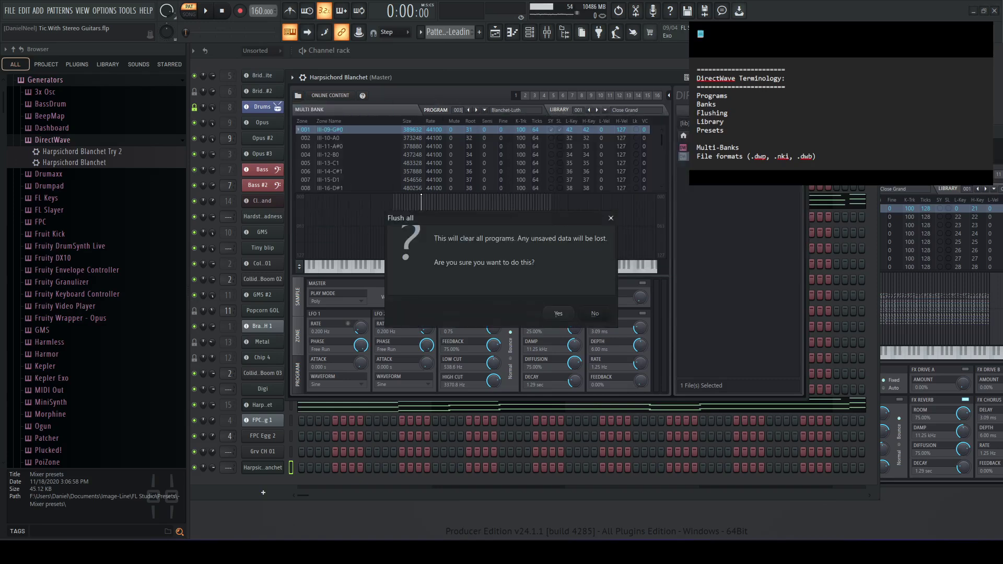
left_click(558, 314)
Reload the harpsichord bank into program slot 001 and check the program slot list.
left_click(486, 110)
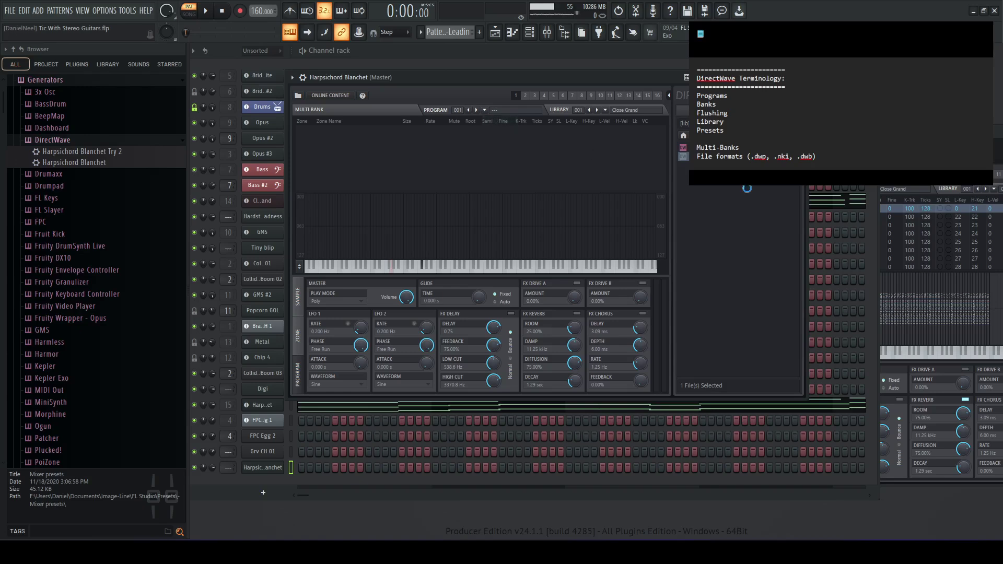
left_click(485, 110)
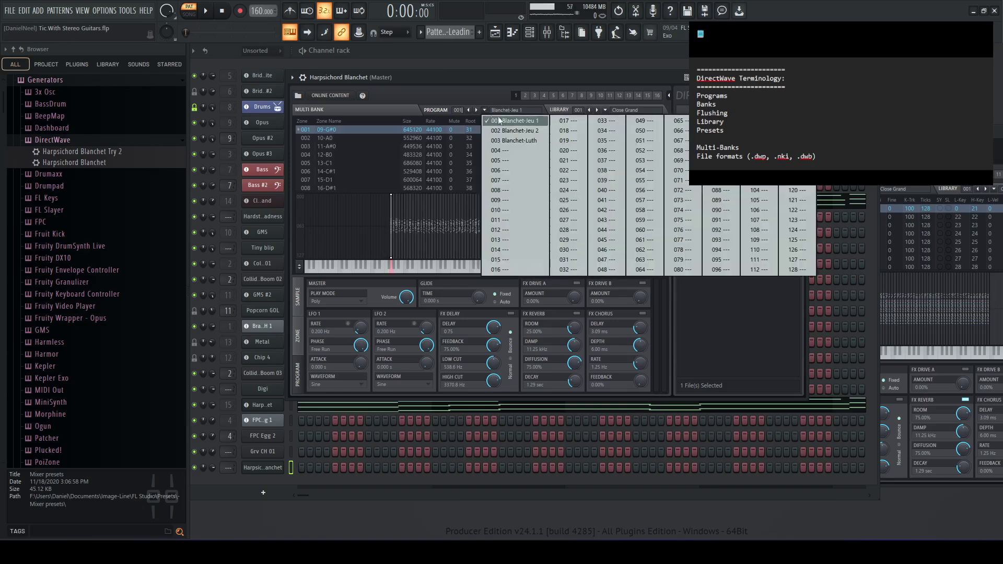
left_click(441, 96)
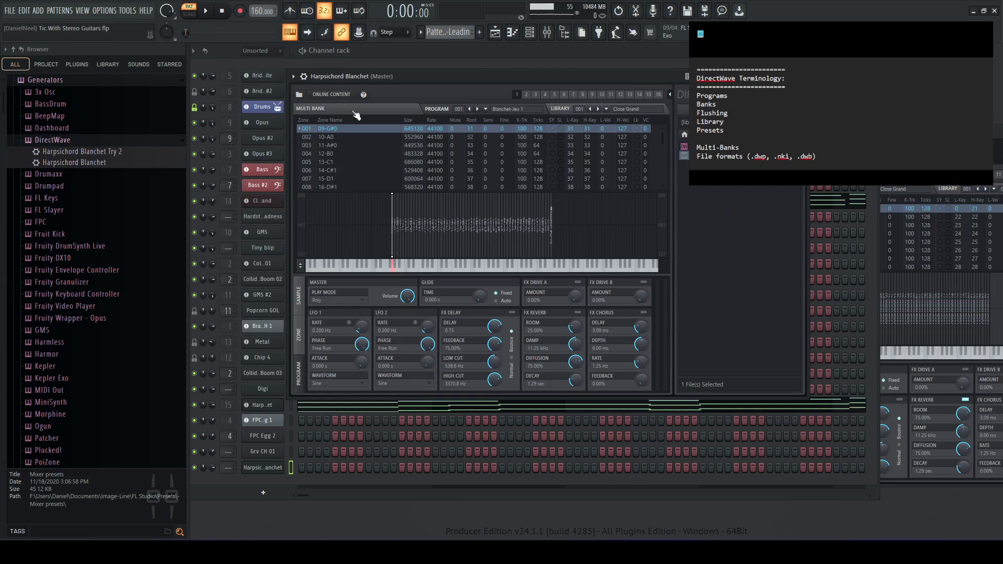
Examine the preset commands in the Harpsichord Blanchet plugin options, such as saving a preset or adding it to the plugin database.
left_click(296, 77)
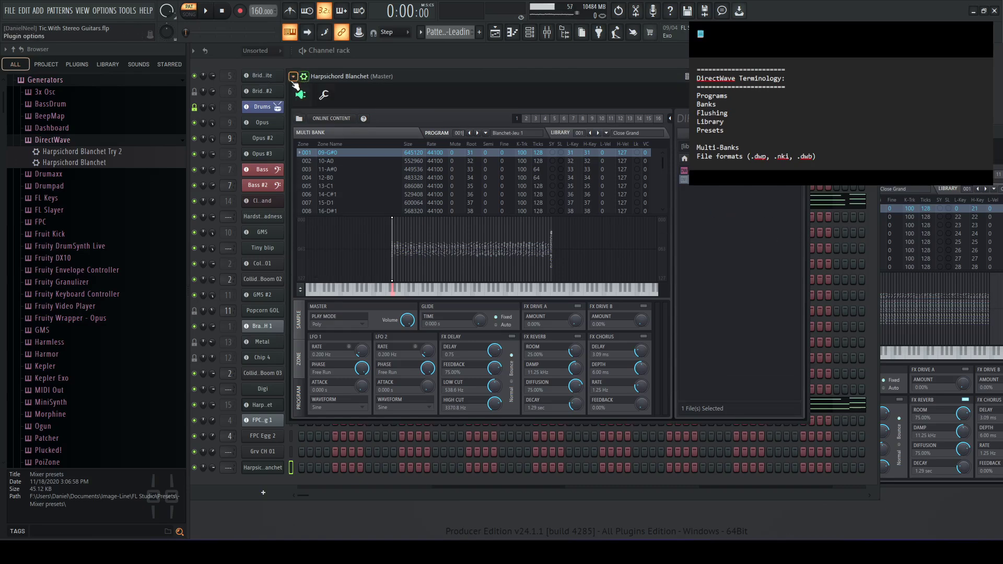
left_click(296, 78)
left_click(296, 78)
mouse_move(314, 107)
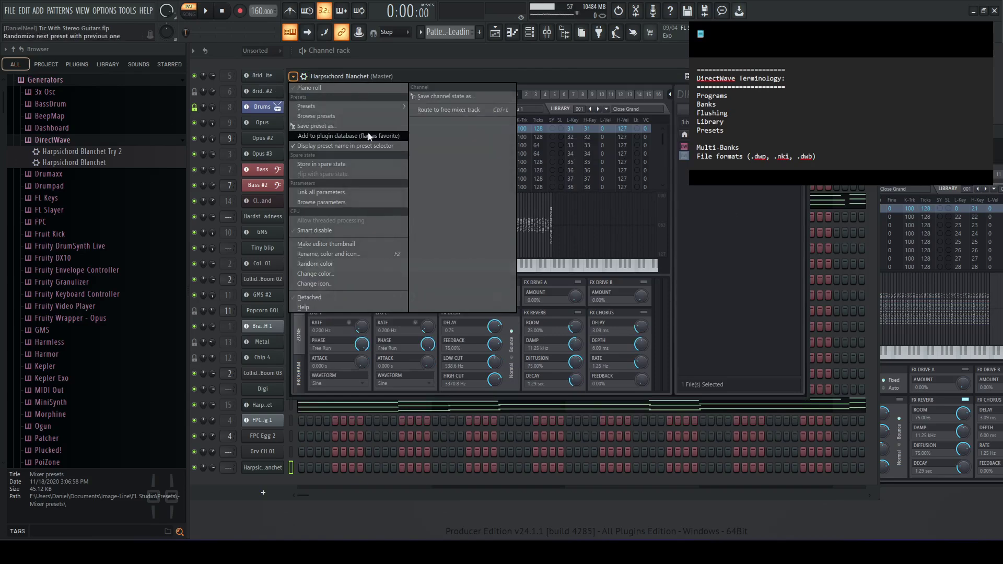
left_click(732, 271)
Switch to Blanchet-Jeu 2 in program slot 002 and flush all programs from the bank.
left_click_drag(620, 77, 662, 64)
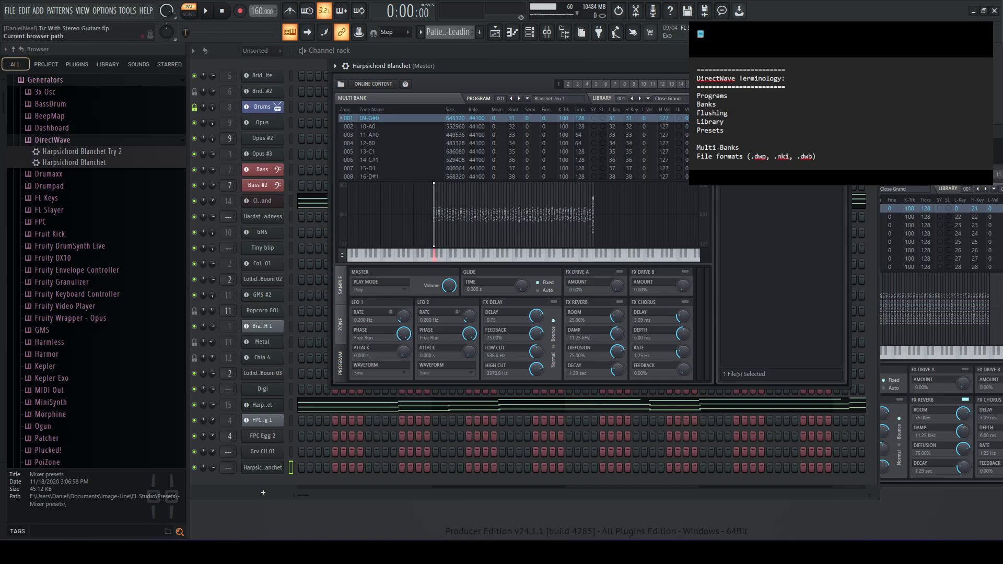
left_click(527, 99)
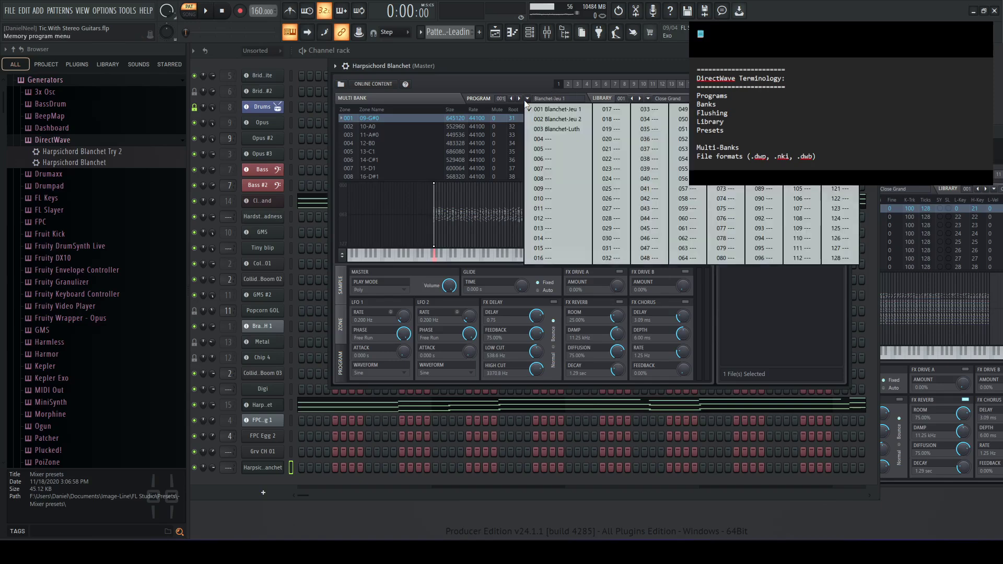
left_click(558, 119)
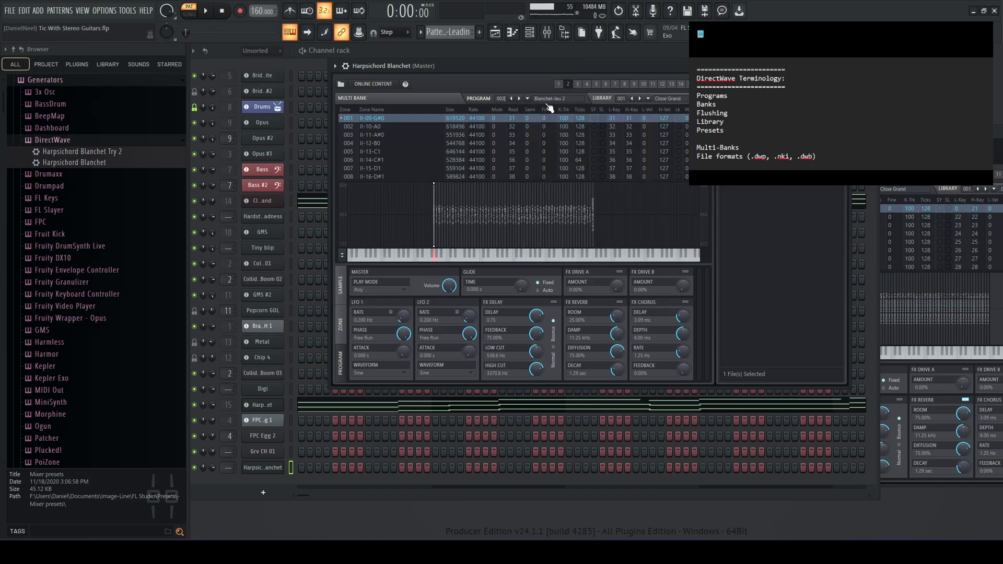
left_click(341, 85)
left_click(390, 210)
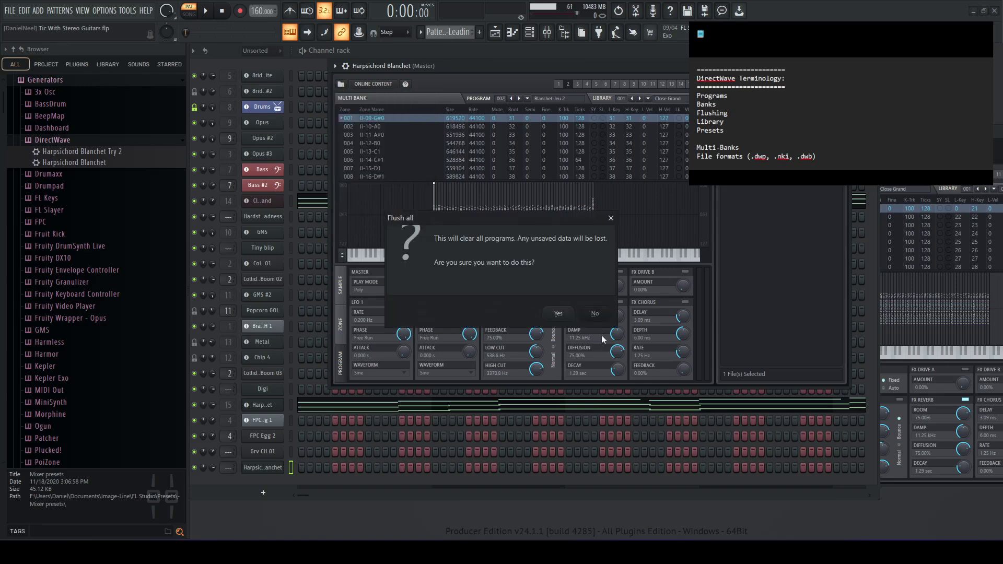
left_click(558, 314)
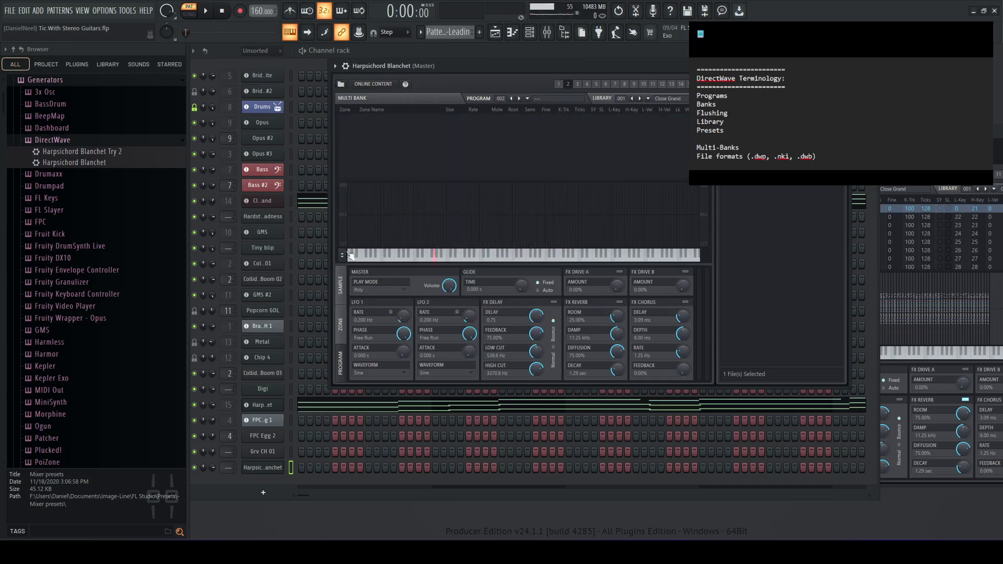
Delete the Harpsichord Blanchet channel from the channel rack and add a new DirectWave channel, moving its window clear.
left_click(269, 467)
right_click(268, 466)
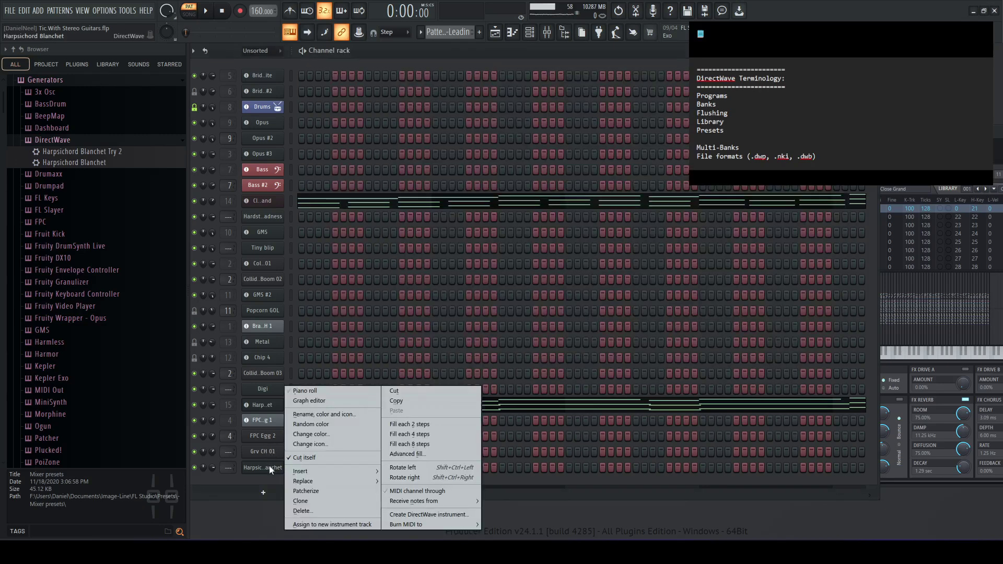
left_click(305, 511)
left_click(544, 313)
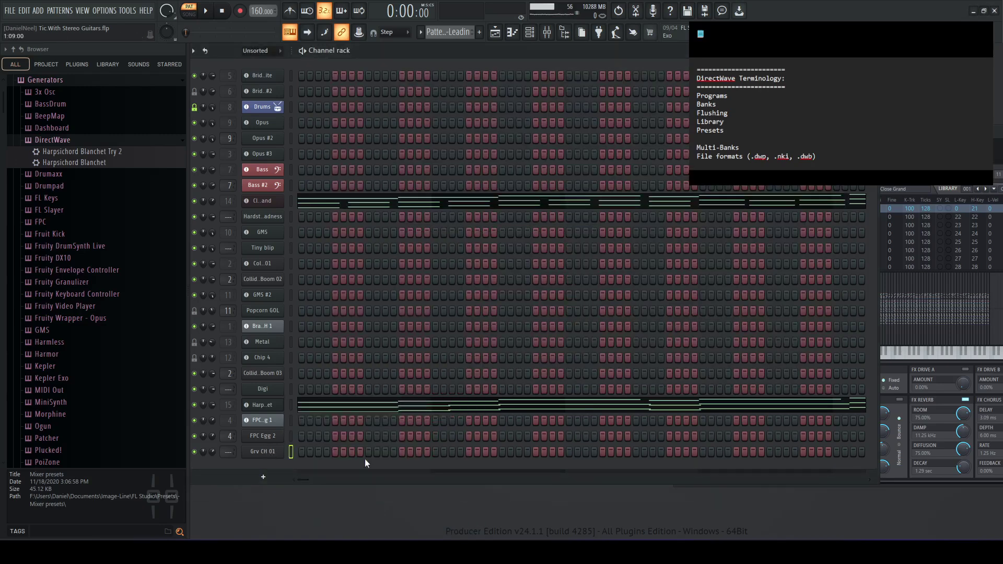
left_click(263, 478)
left_click(294, 261)
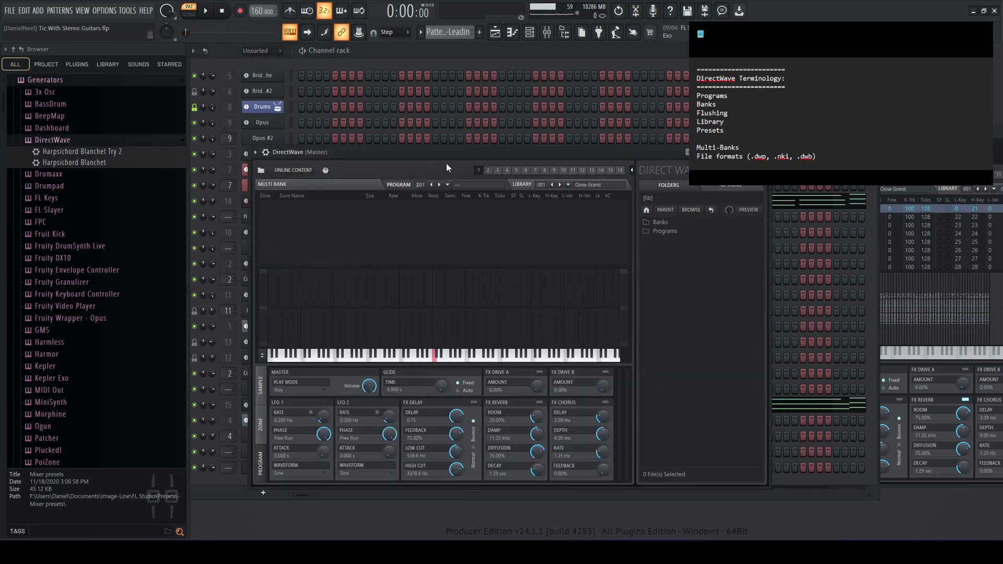
left_click_drag(460, 152, 572, 58)
Load the harpsichord bank from the library into program slot 001 and switch to Blanchet-Luth in slot 003.
left_click(552, 90)
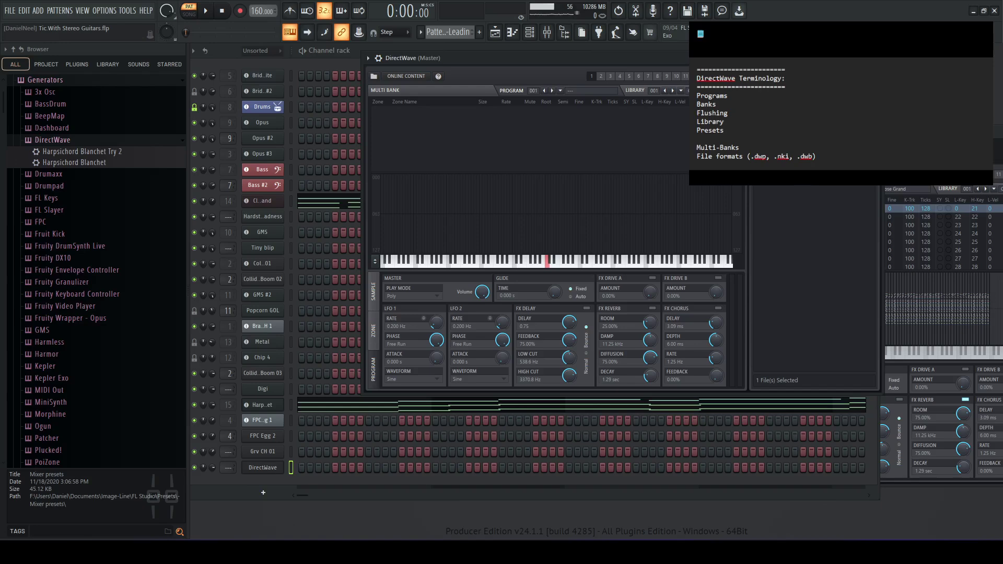
left_click(789, 125)
left_click_drag(790, 125, 539, 153)
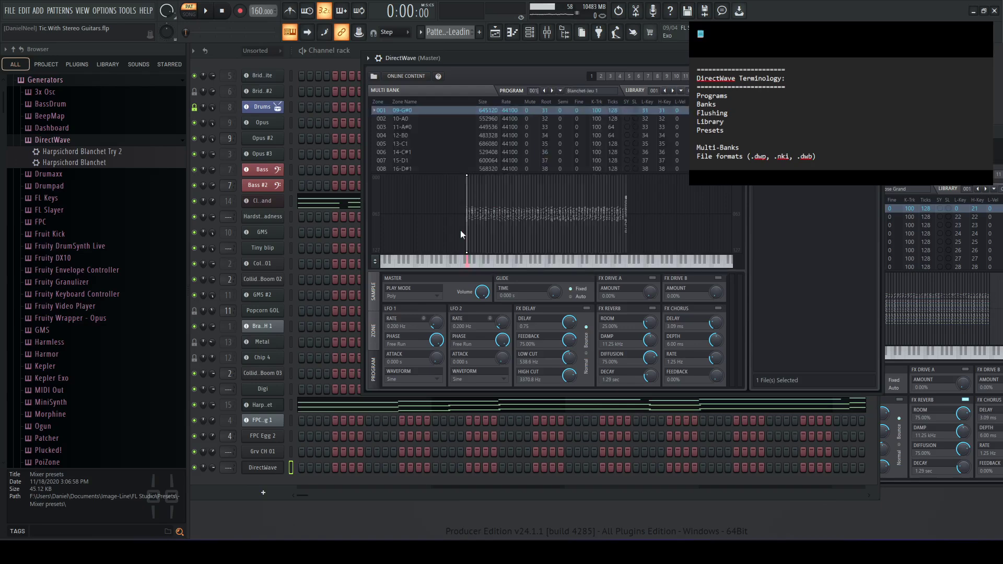
left_click(561, 90)
left_click(569, 106)
left_click(560, 90)
left_click(581, 124)
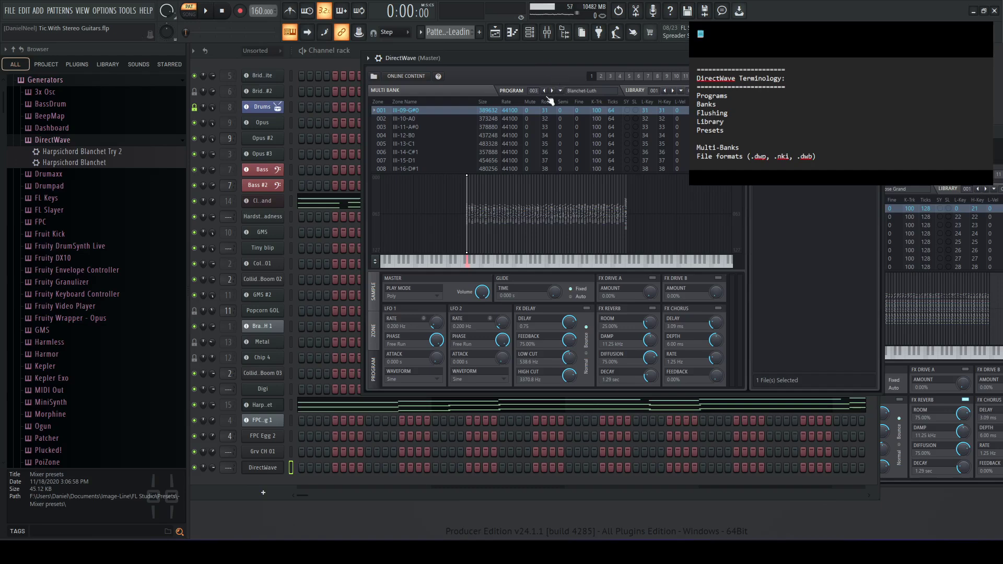
Flush all programs from the new DirectWave channel.
left_click(373, 77)
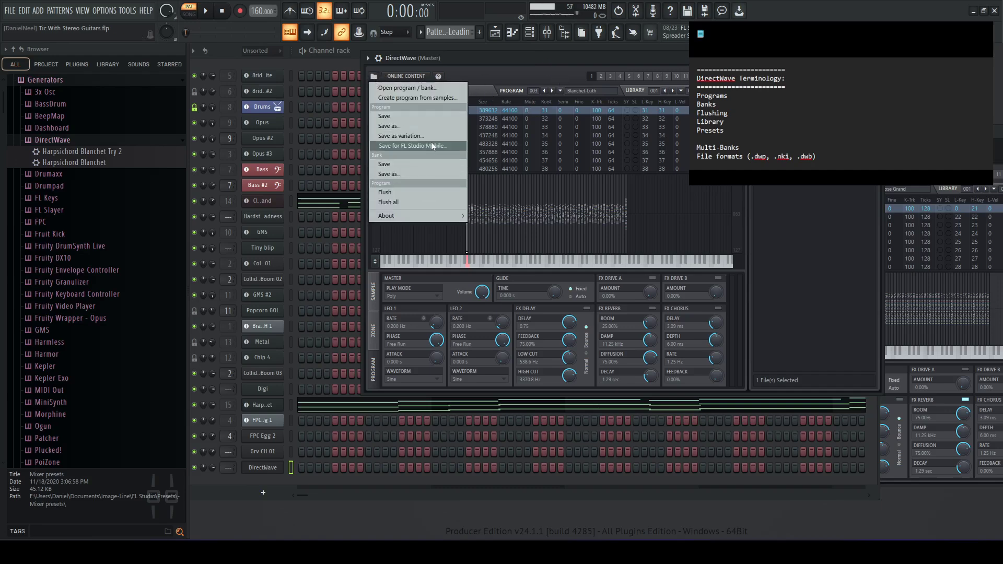
left_click(408, 203)
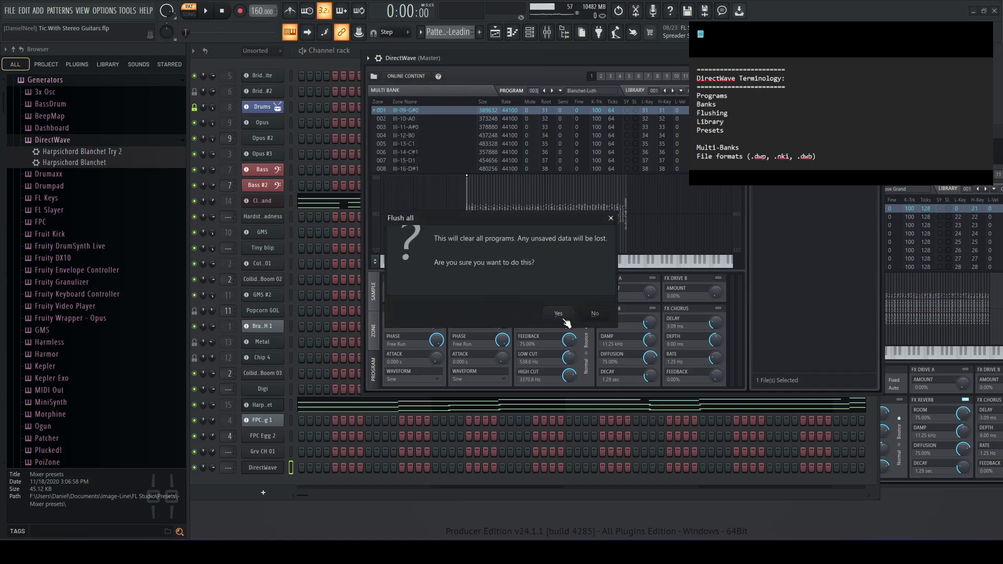
left_click(558, 314)
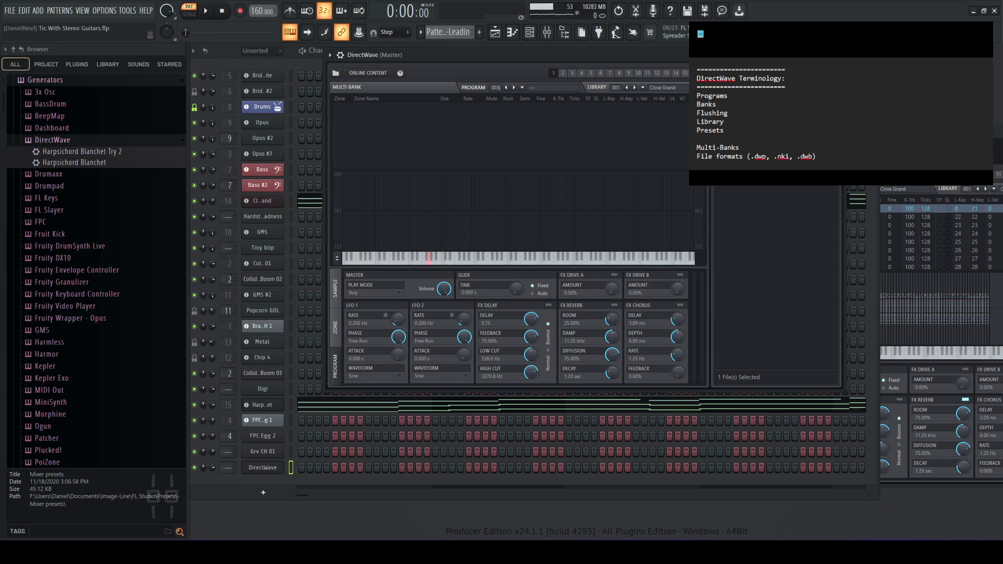
Load the Harpsichord Blanchet preset, show the plugin's detailed settings bar and check the program slot list.
left_click(800, 67)
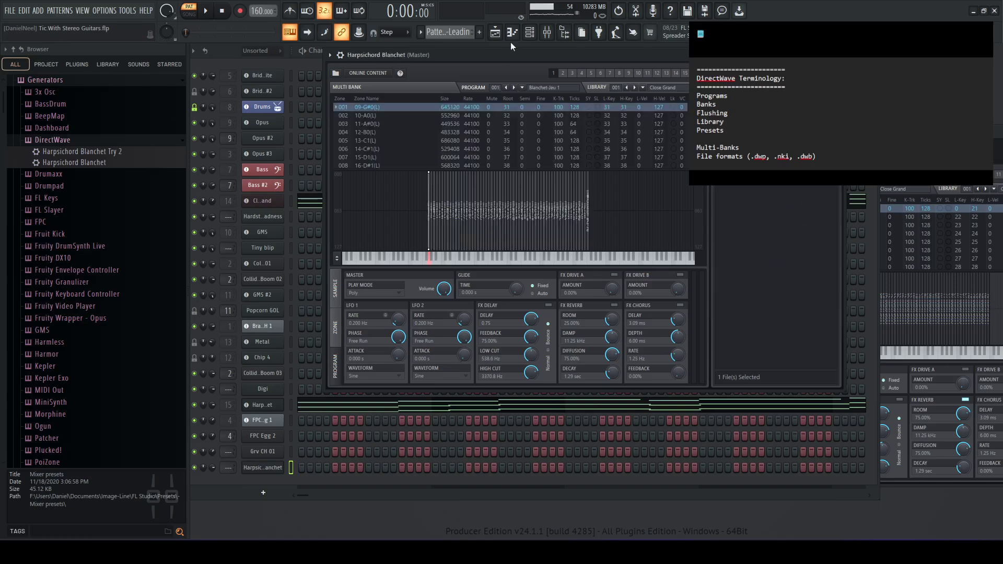
left_click(523, 88)
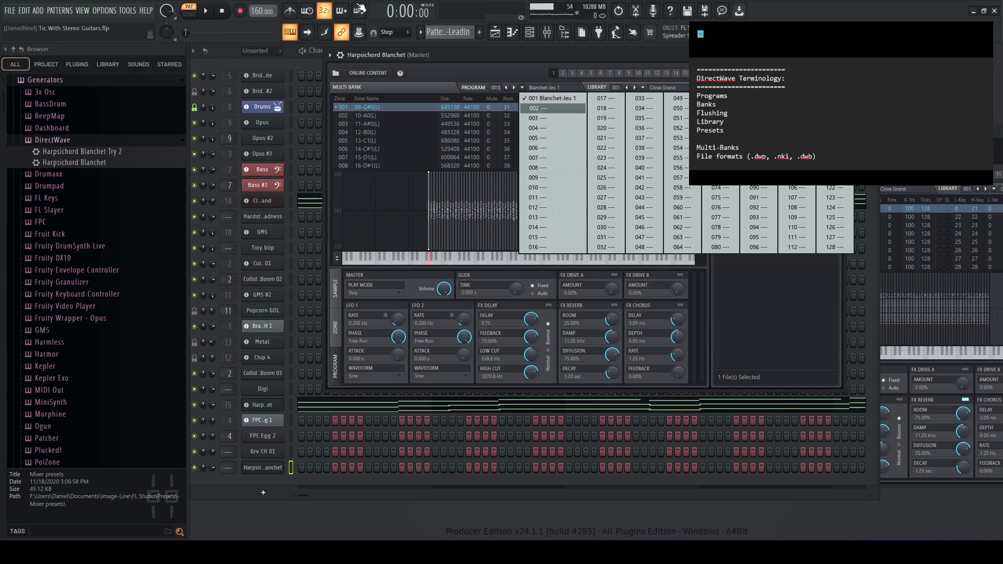
left_click(341, 55)
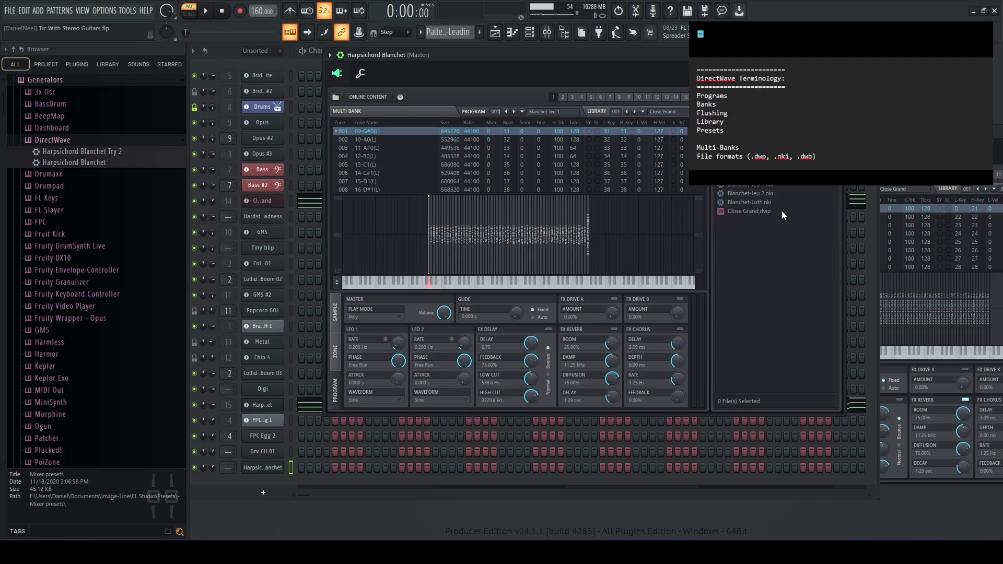
left_click(522, 111)
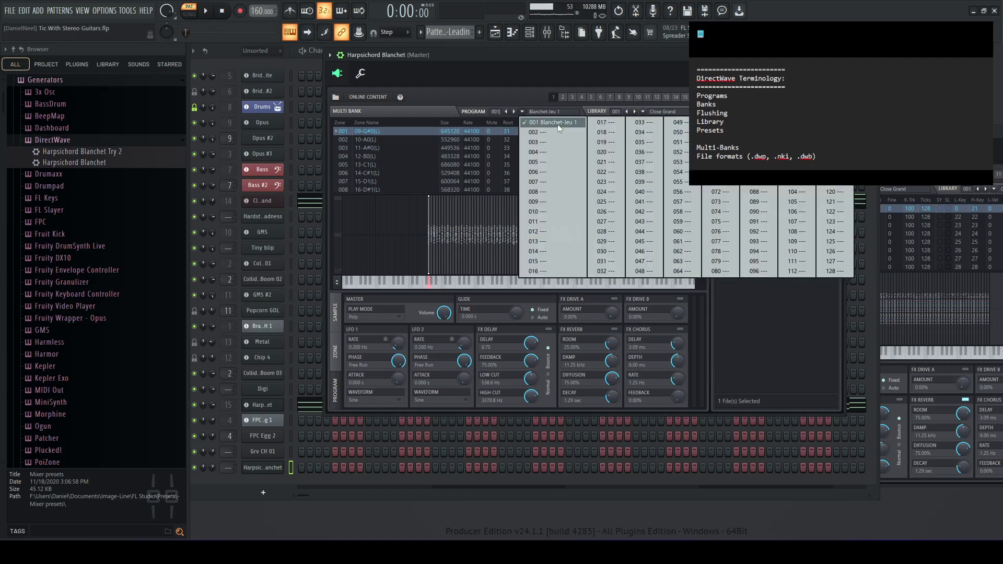
left_click(544, 84)
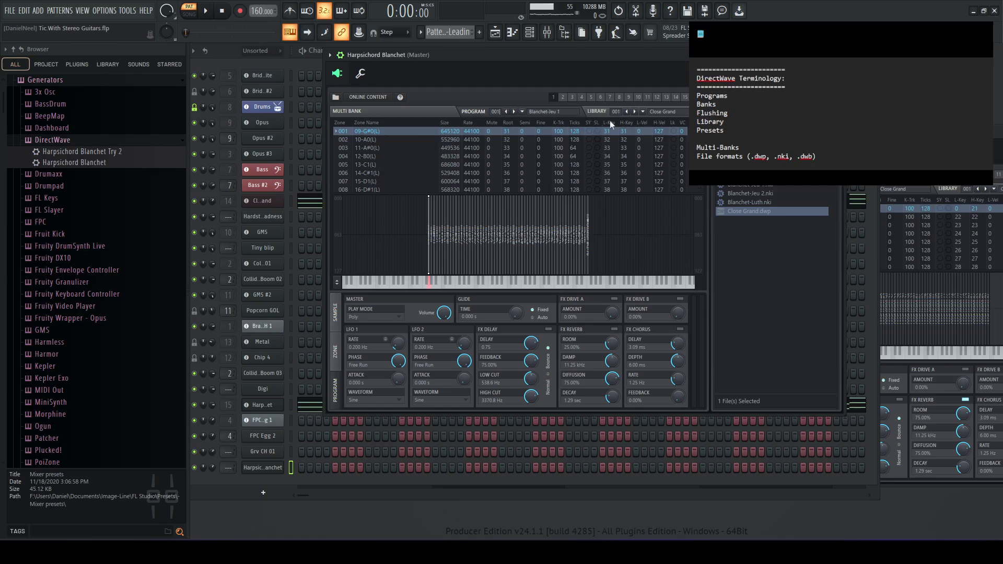
Return the library browser to its folder view and recheck the preset's program slot list.
left_click(731, 112)
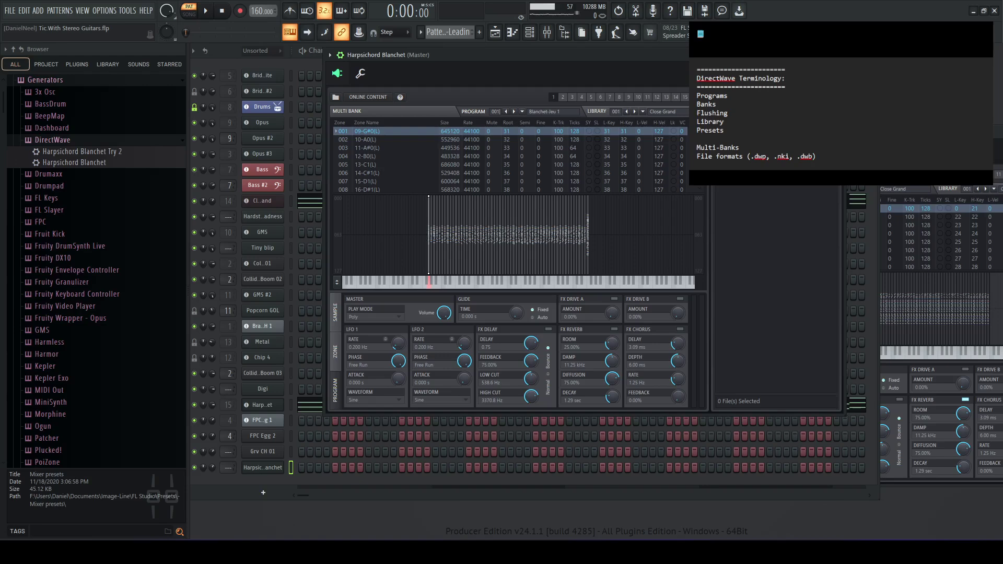
left_click(522, 111)
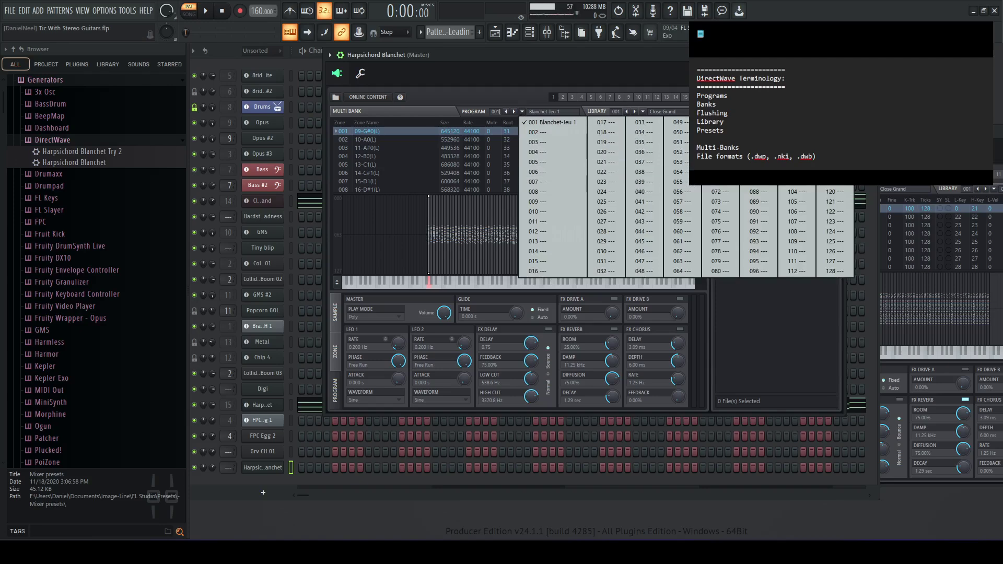
left_click(649, 78)
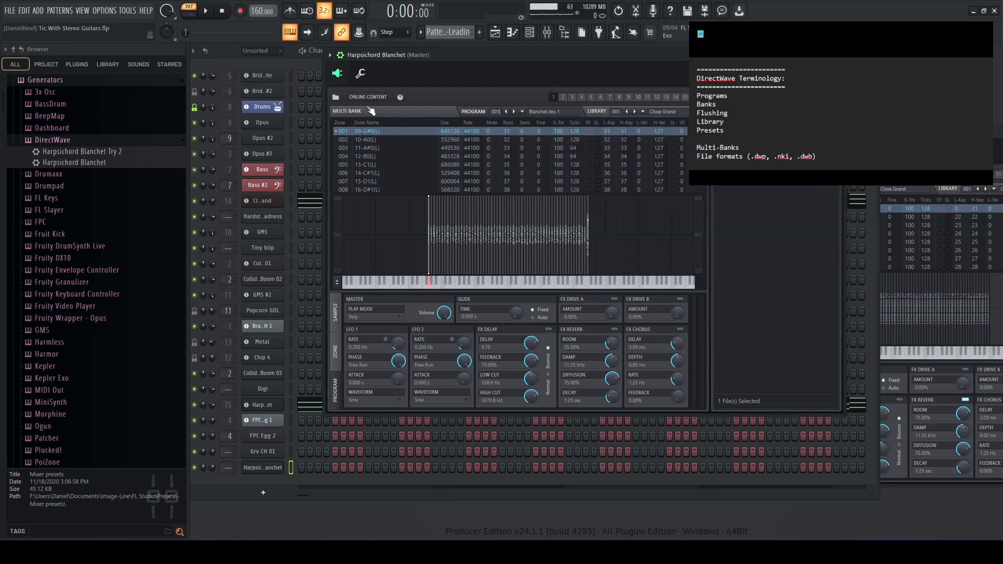
Flush all programs loaded by the Harpsichord Blanchet preset.
left_click(336, 98)
left_click(351, 224)
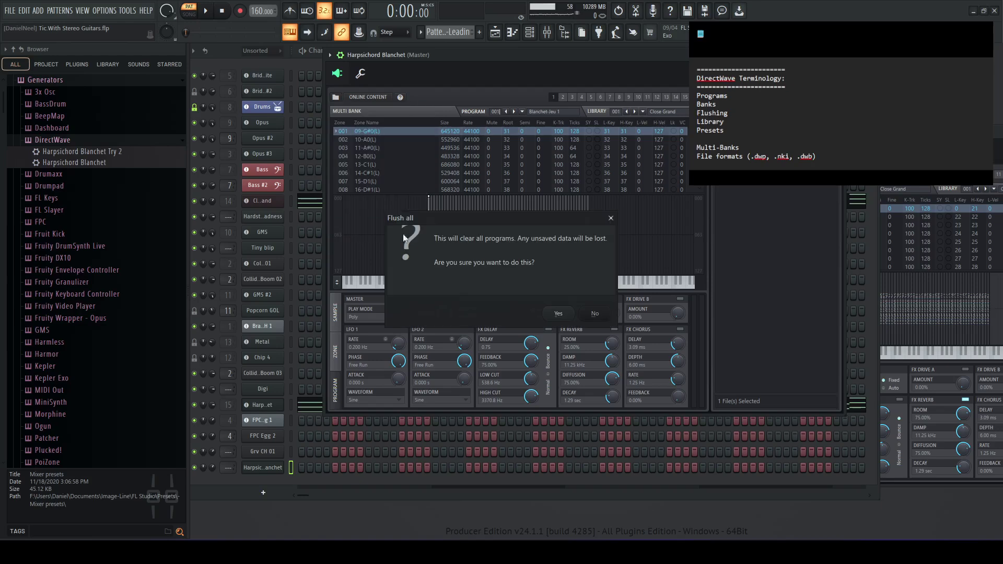
left_click(563, 316)
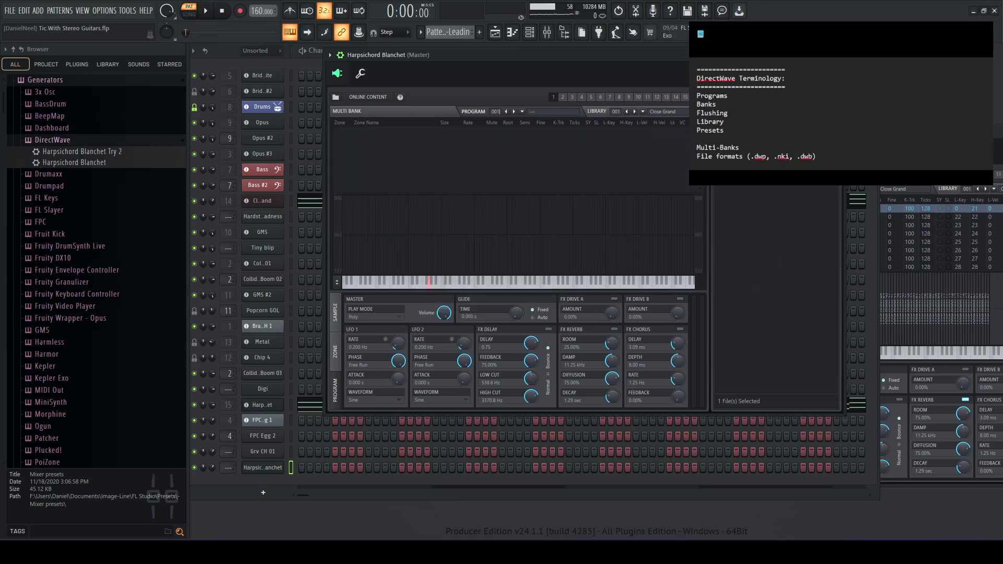
Load the harpsichord bank from the library into the emptied plugin and check program slots 001 to 003.
left_click_drag(747, 151, 599, 218)
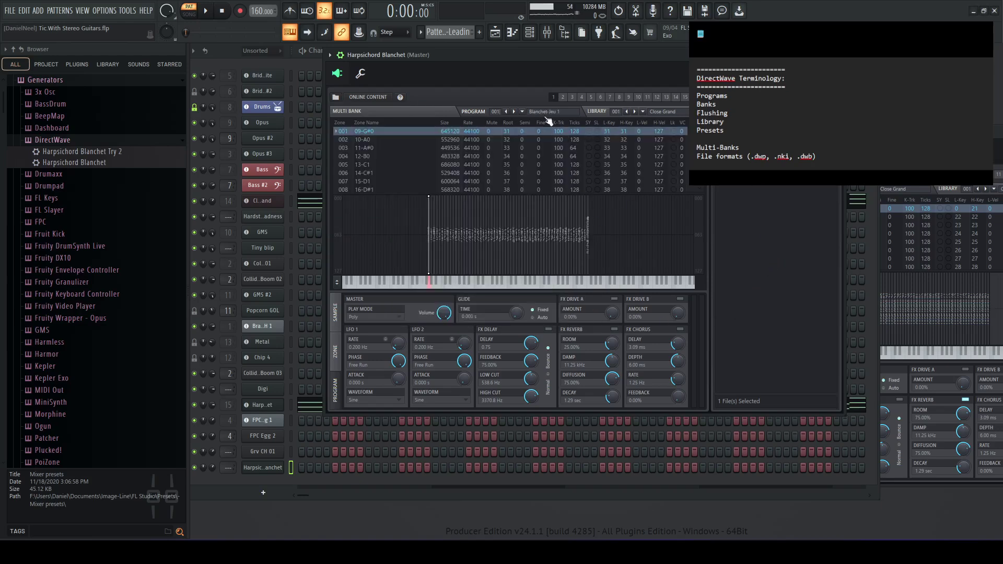
left_click(525, 111)
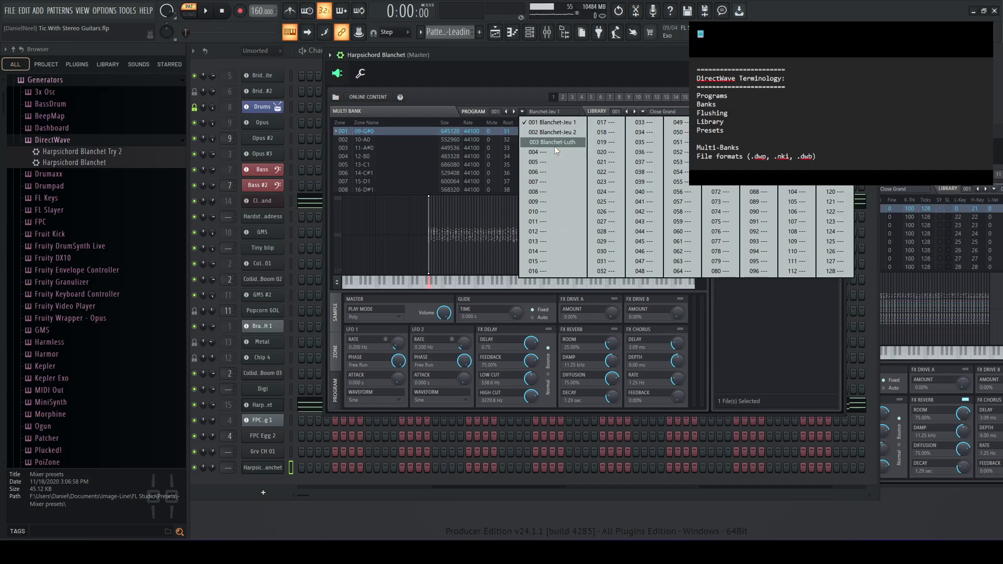
left_click(516, 82)
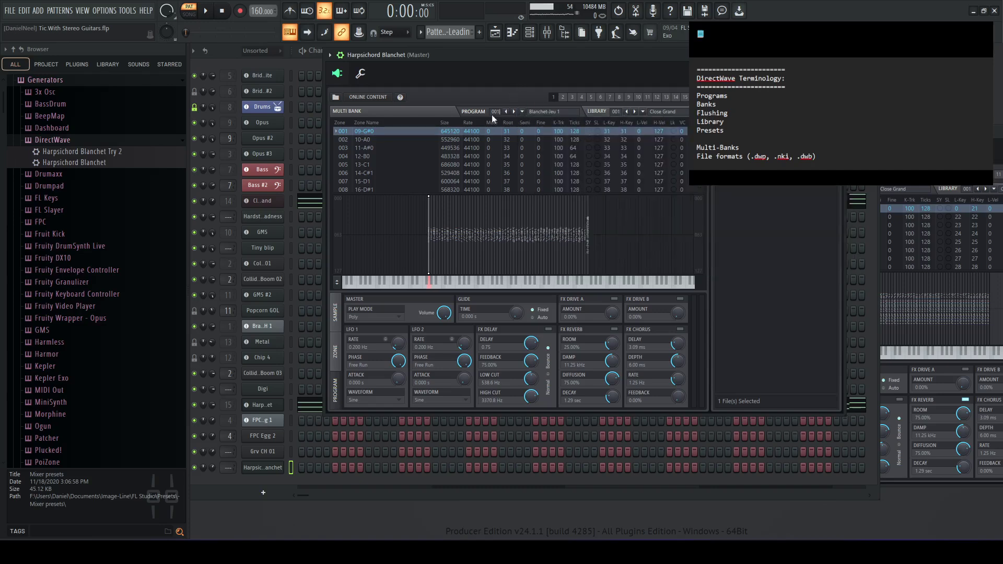
Show the multi-bank view and select the Blanchet-Jeu 2 channel followed by the Blanchet-Luth channel.
left_click(439, 116)
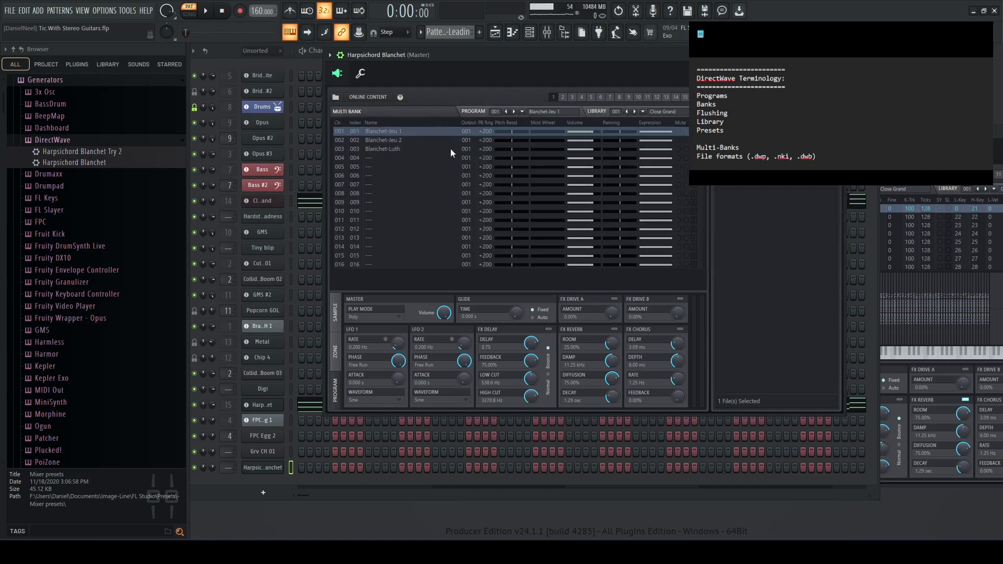
left_click(419, 141)
left_click(419, 148)
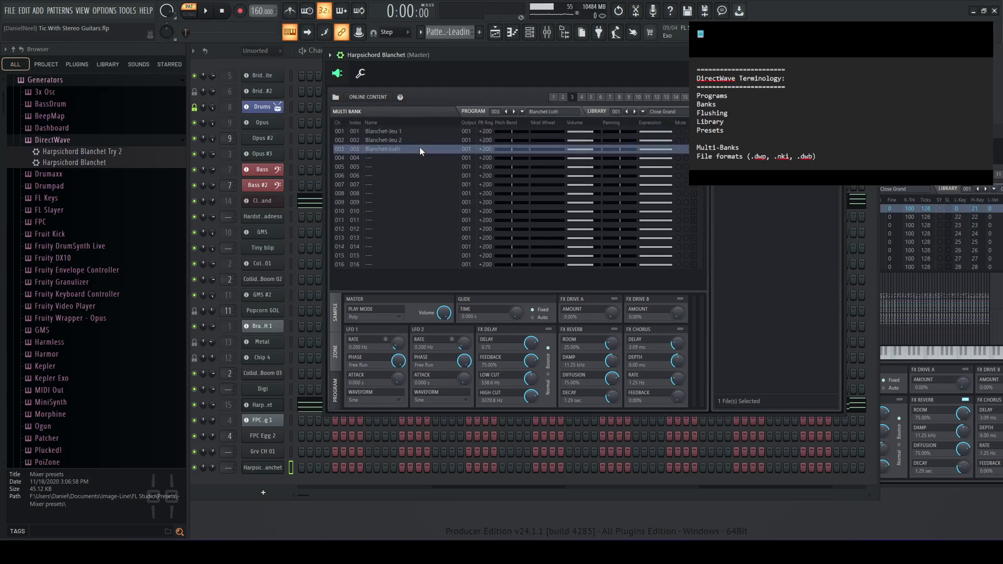
Step through the Blanchet-Jeu 1, Blanchet-Jeu 2 and Blanchet-Luth channels in the multi-bank to compare their index numbers.
left_click(418, 142)
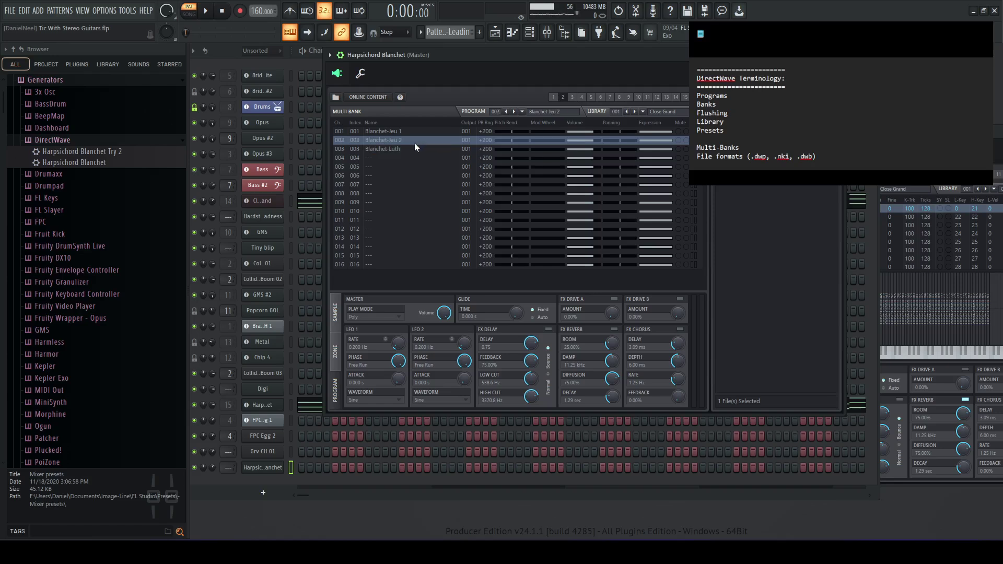
left_click(355, 131)
left_click(359, 138)
left_click(367, 149)
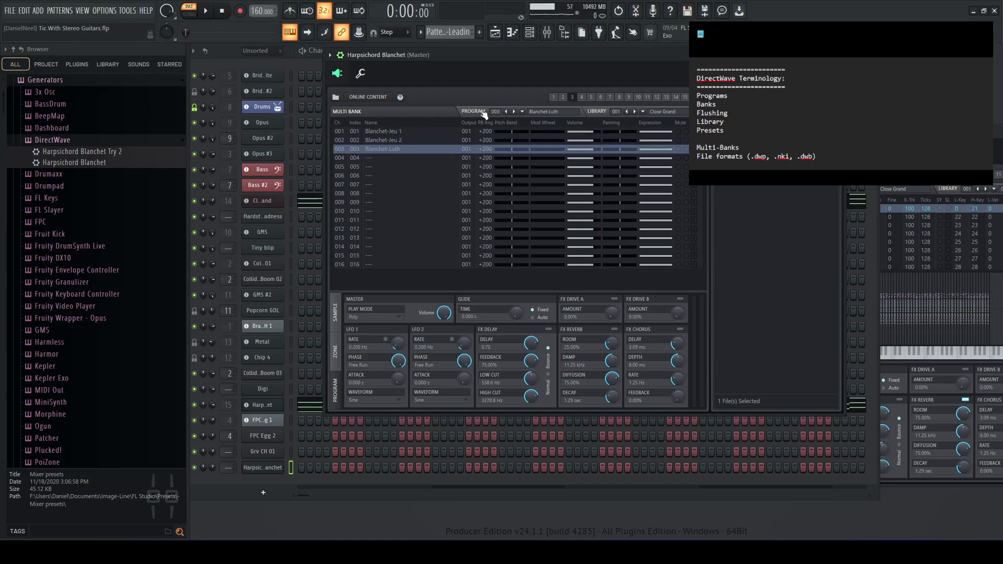
left_click(425, 139)
left_click(429, 147)
Open the Harpsichord Blanchet channel's piano roll and arrange it beside the DirectWave multi-bank window.
left_click(276, 468)
right_click(277, 469)
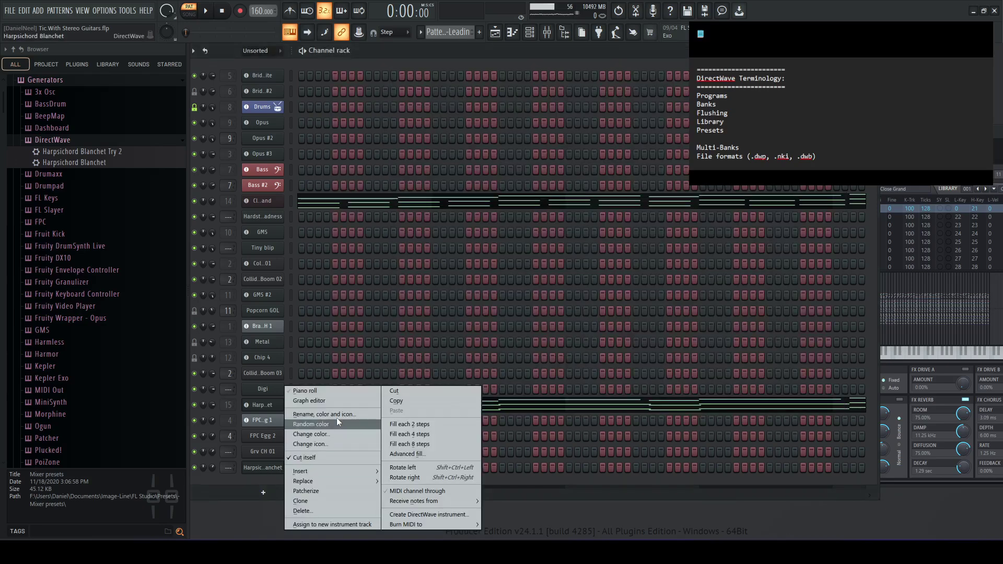
left_click(334, 393)
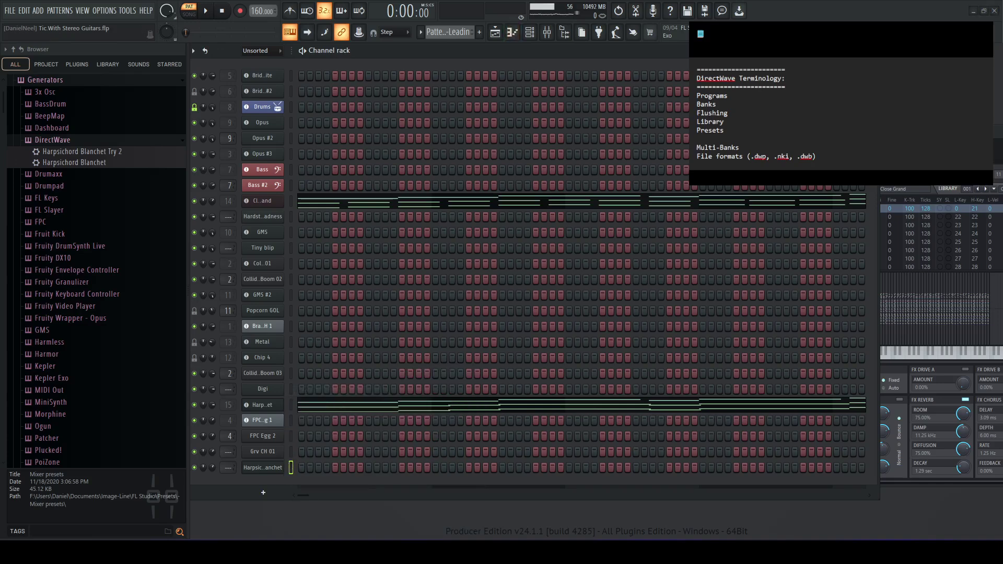
left_click_drag(1002, 192, 723, 171)
left_click(275, 469)
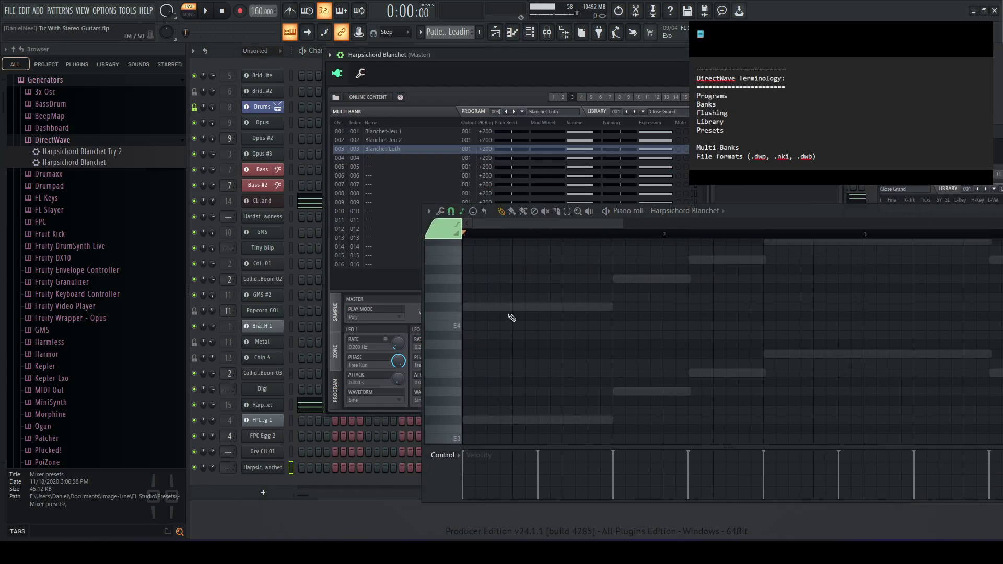
left_click_drag(532, 55, 417, 57)
left_click_drag(815, 211, 884, 169)
Set the piano roll to color group 1 (MIDI channel 1), audition a piano key and select the Blanchet-Jeu 1 channel.
left_click(512, 184)
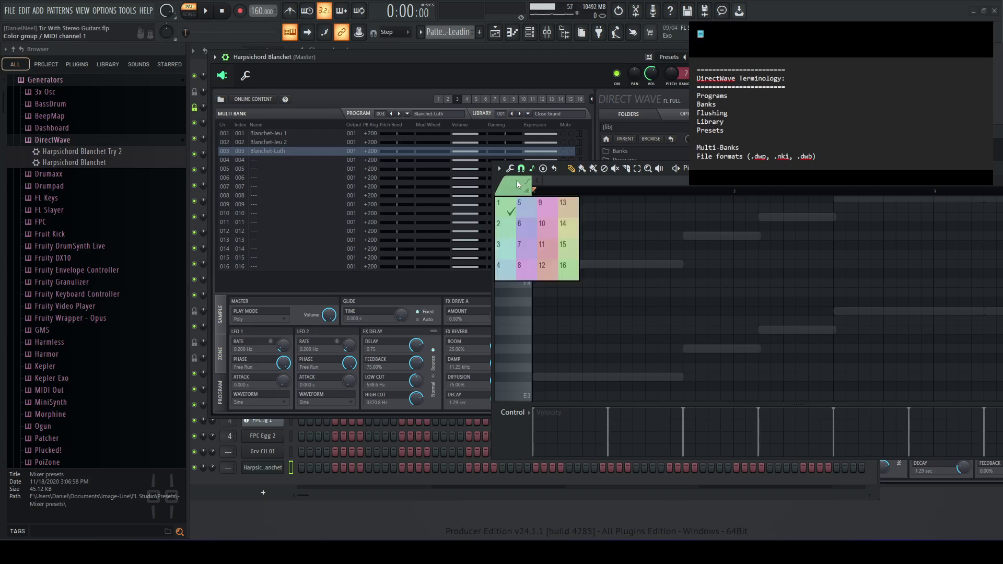
left_click(506, 209)
scroll(536, 277, "up", 2)
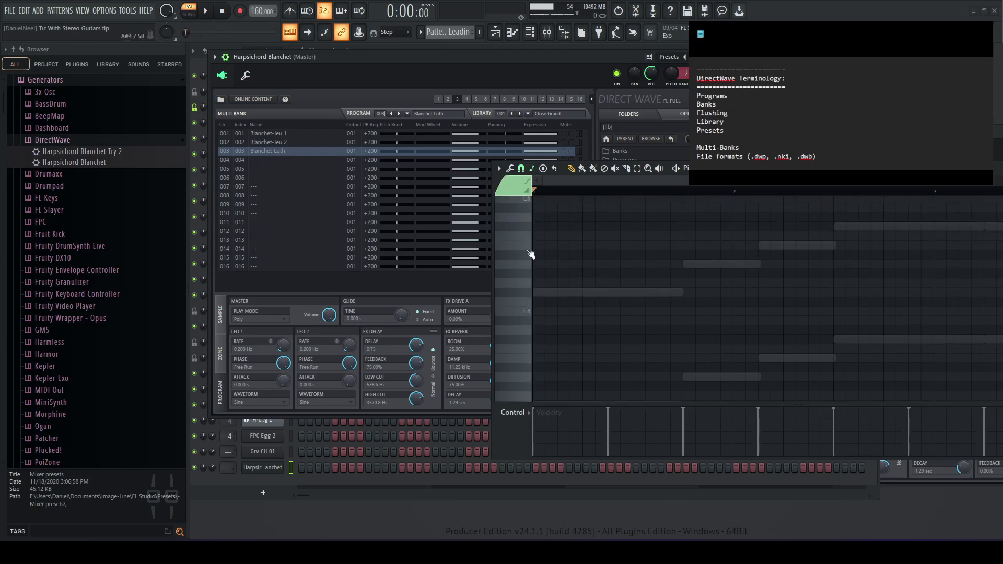
left_click(530, 249)
left_click(531, 249)
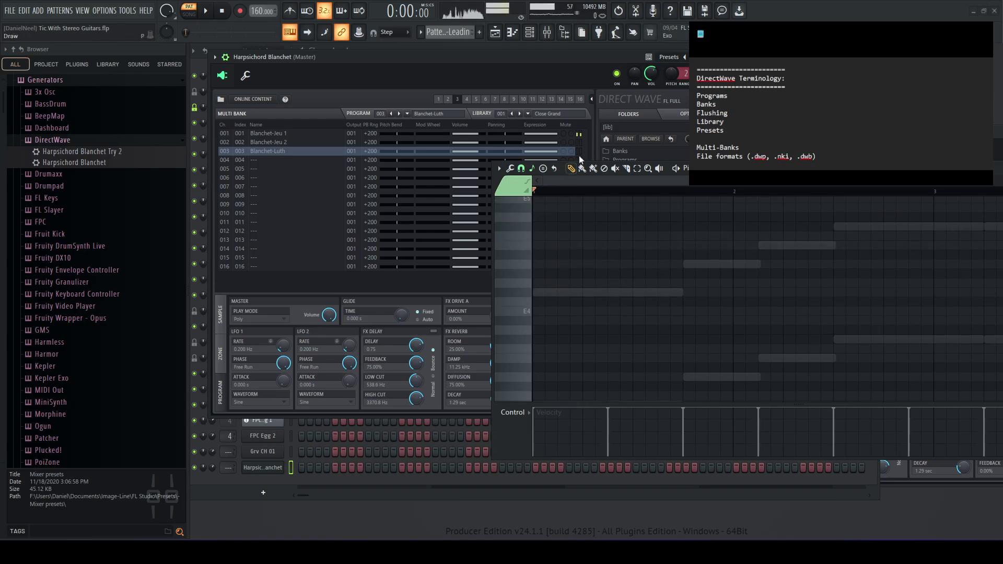
left_click(299, 134)
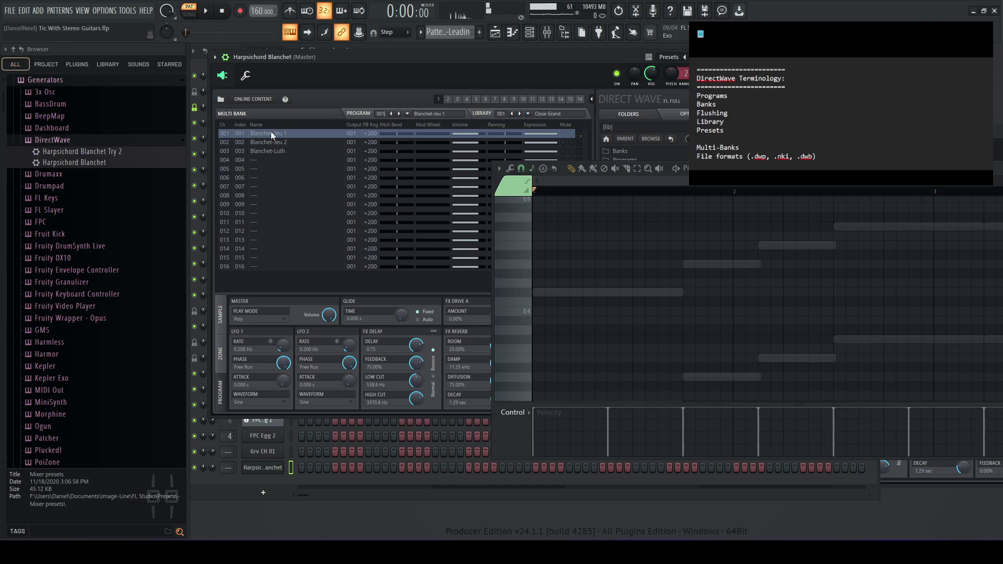
Switch the piano roll to color group 2, audition a piano key and select the Blanchet-Jeu 2 channel.
left_click(520, 184)
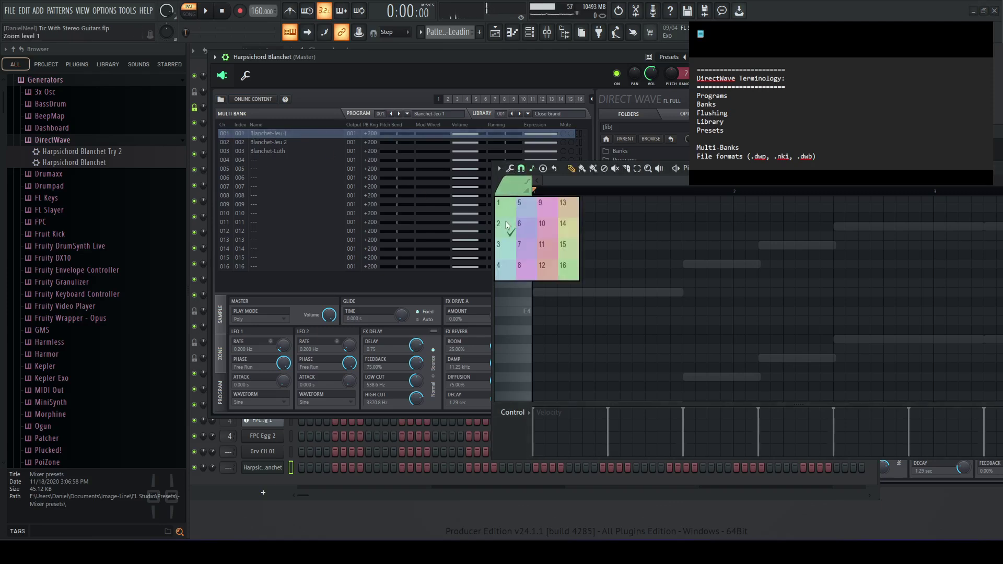
left_click(506, 221)
left_click(522, 293)
left_click(522, 292)
left_click(272, 142)
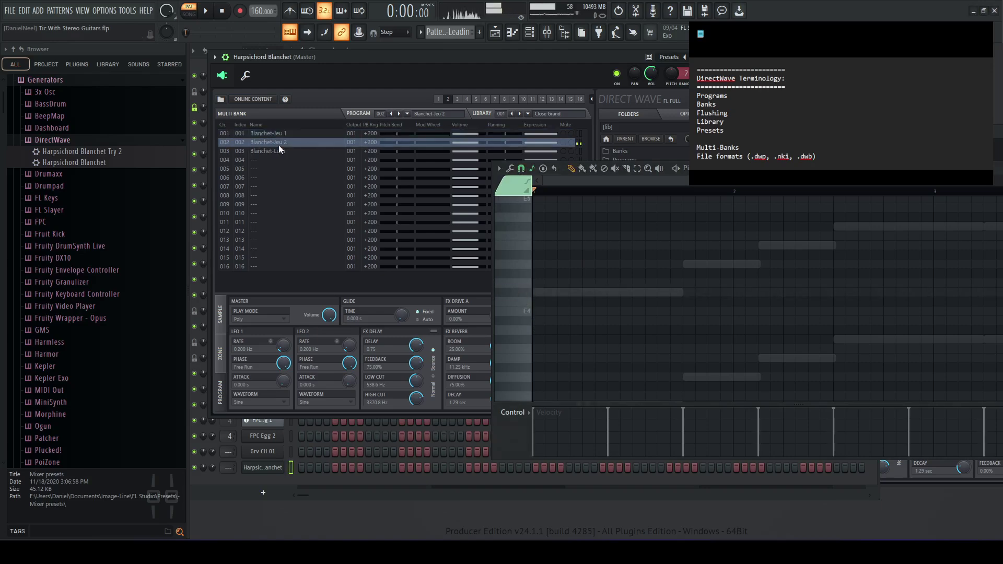
Select the Blanchet-Luth channel, switch the piano roll to color group 3 and audition a piano key.
left_click(267, 152)
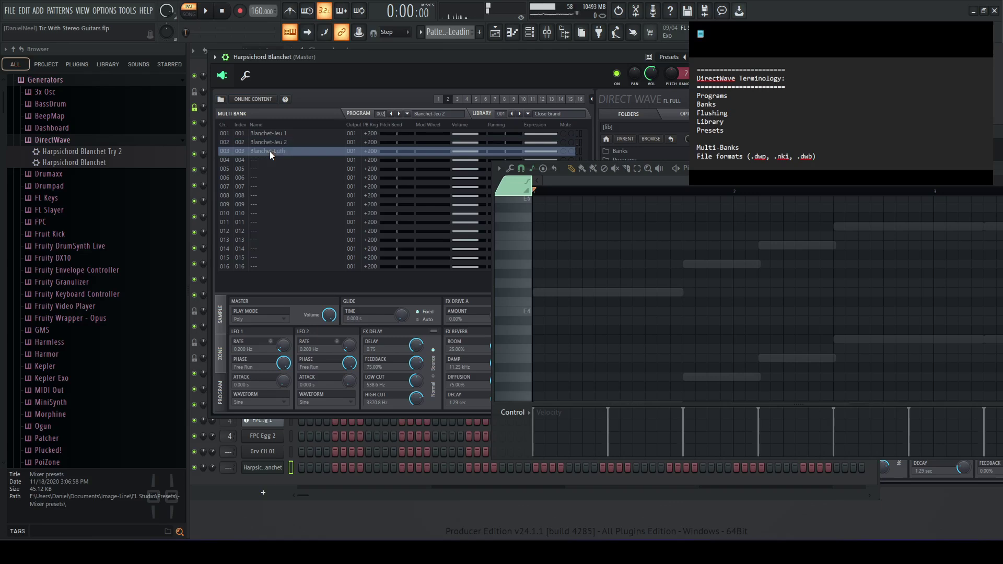
left_click(507, 192)
left_click(508, 249)
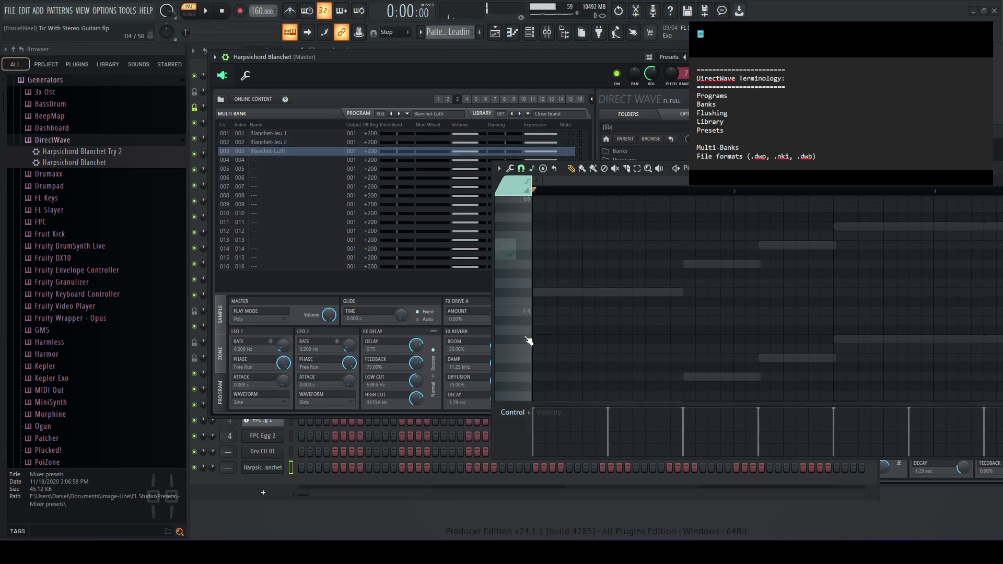
left_click(520, 302)
left_click(523, 305)
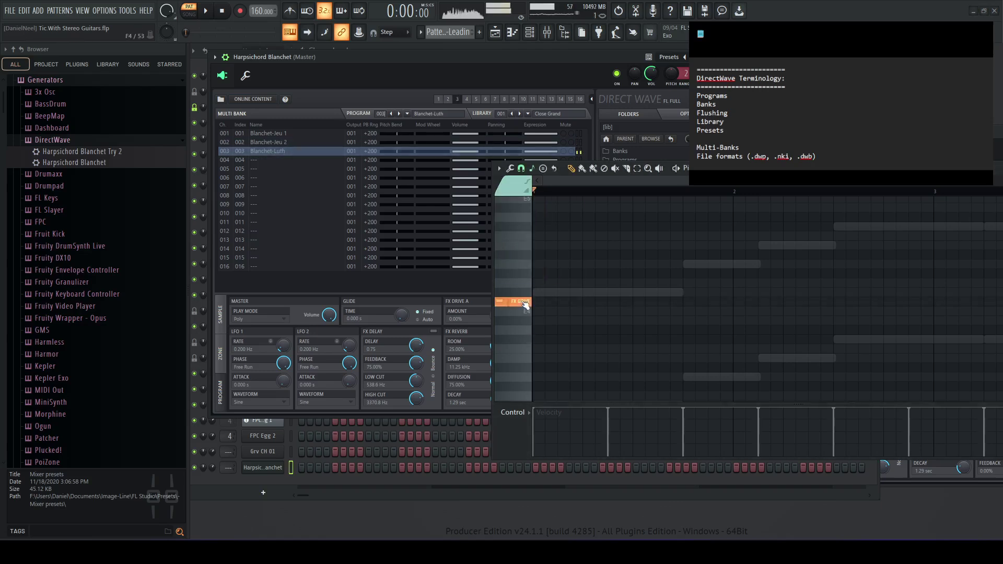
Review which Blanchet program each of multi-bank channels 001 to 003 holds, finishing on Blanchet-Jeu 2.
left_click(319, 145)
left_click(317, 151)
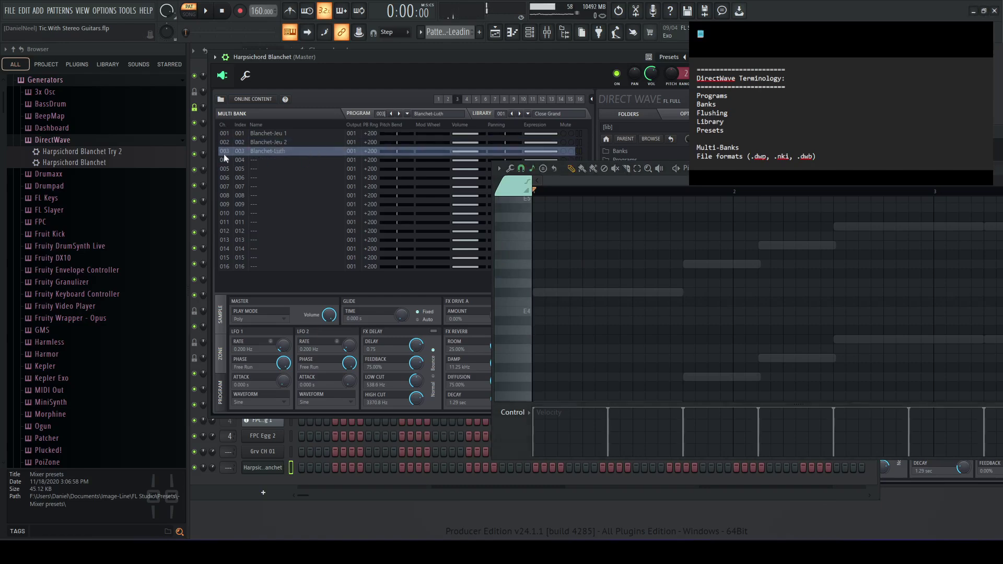
left_click(282, 144)
left_click(284, 136)
double_click(288, 152)
right_click(288, 153)
left_click(259, 174)
left_click(309, 152)
left_click(313, 135)
left_click(316, 143)
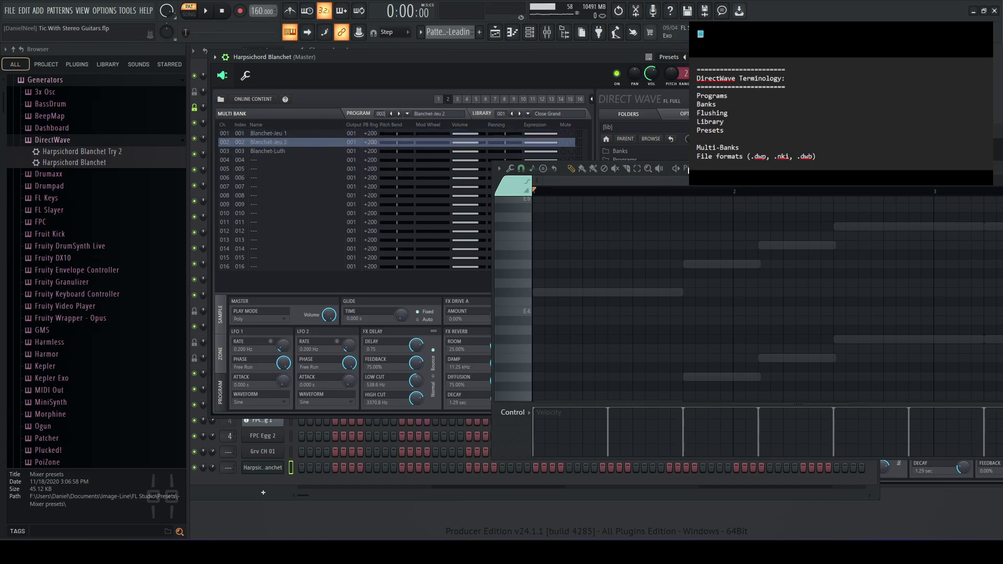
Move the piano roll below the multi-bank list and step through its three Blanchet channels.
left_click_drag(841, 173, 786, 325)
left_click_drag(423, 73, 452, 64)
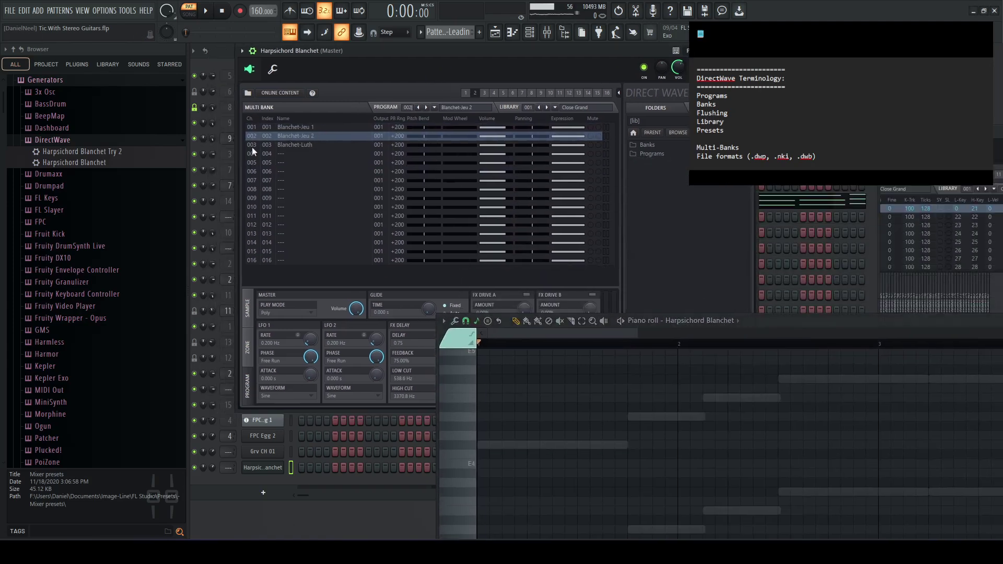
left_click(304, 128)
left_click(291, 145)
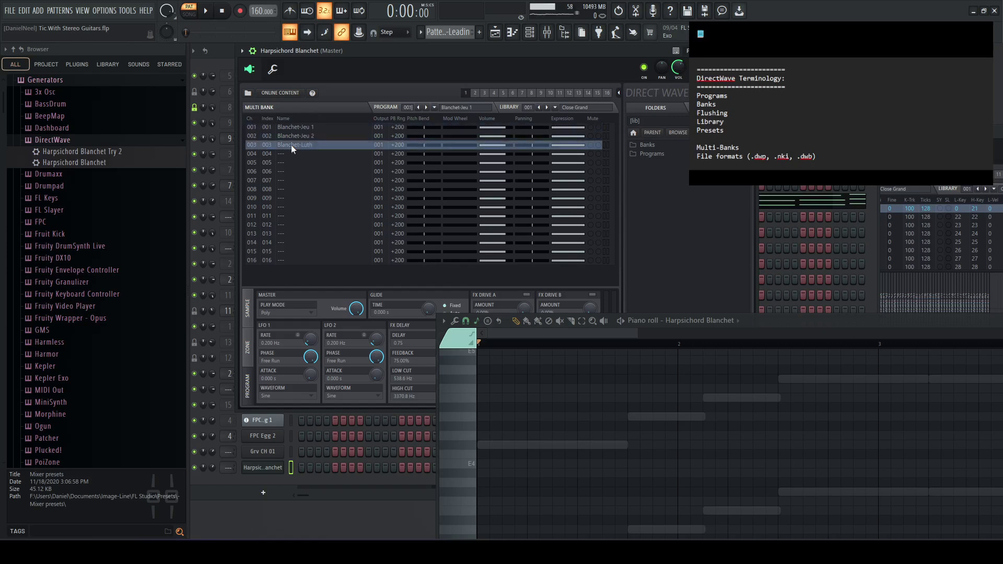
left_click(301, 135)
left_click(304, 127)
left_click(303, 144)
Check the channel numbers of the loaded programs and view the Blanchet-Luth channel's program and bank options without choosing any.
left_click(252, 129)
left_click(249, 137)
left_click(251, 153)
left_click(358, 145)
right_click(354, 145)
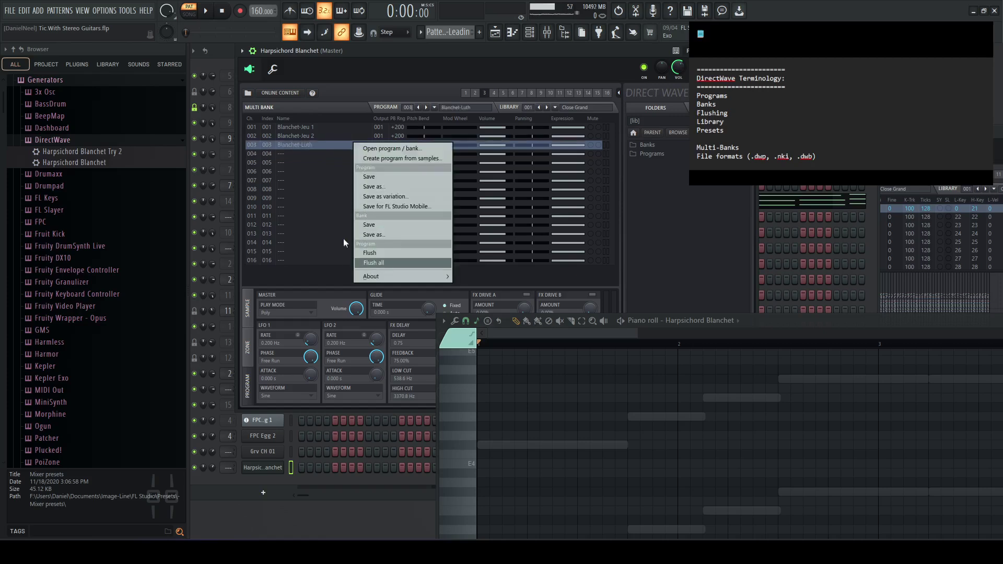
left_click(326, 143)
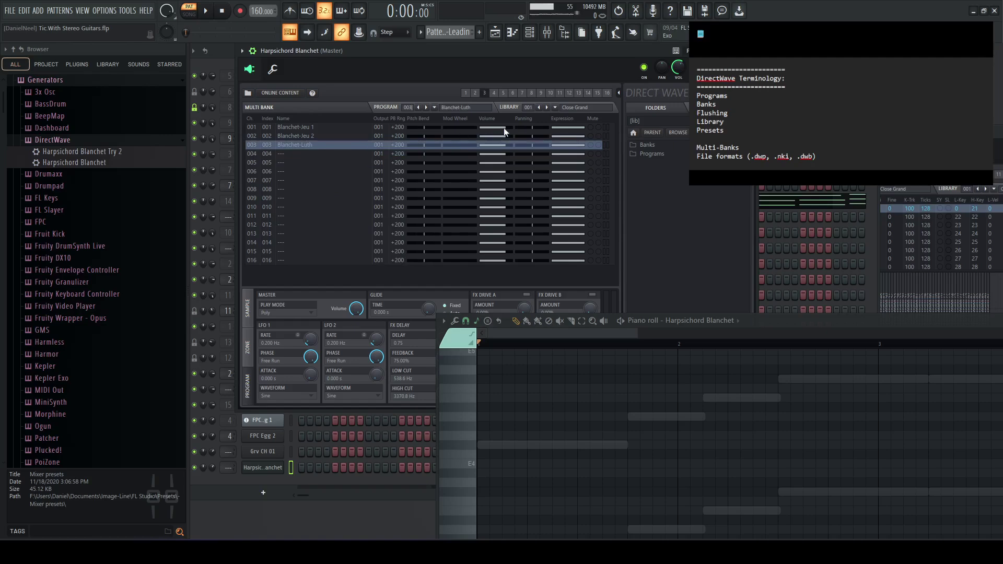
Give multi-bank channels 001 to 003 different volume levels and reselect the Blanchet-Luth channel.
mouse_move(505, 128)
left_mouse_down()
mouse_move(494, 128)
mouse_move(511, 137)
left_mouse_up()
left_click_drag(505, 145, 494, 145)
left_click_drag(560, 146, 559, 145)
left_click(320, 128)
left_click(324, 152)
left_click(322, 144)
left_click(322, 143)
Check the program slot list and reload the Harpsichords.dwb bank from the library's Banks folder.
left_click(435, 107)
left_click(436, 107)
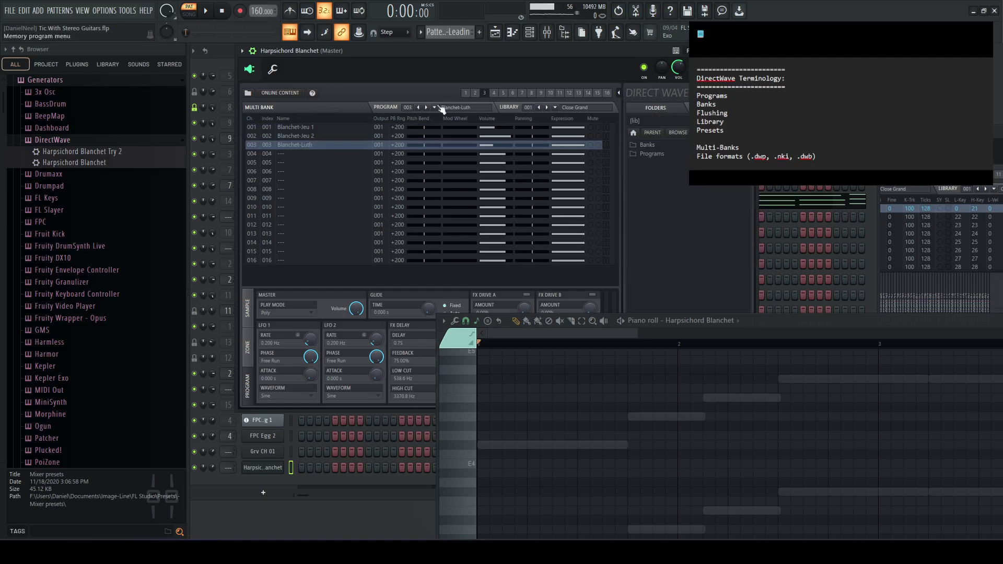
double_click(662, 146)
double_click(662, 154)
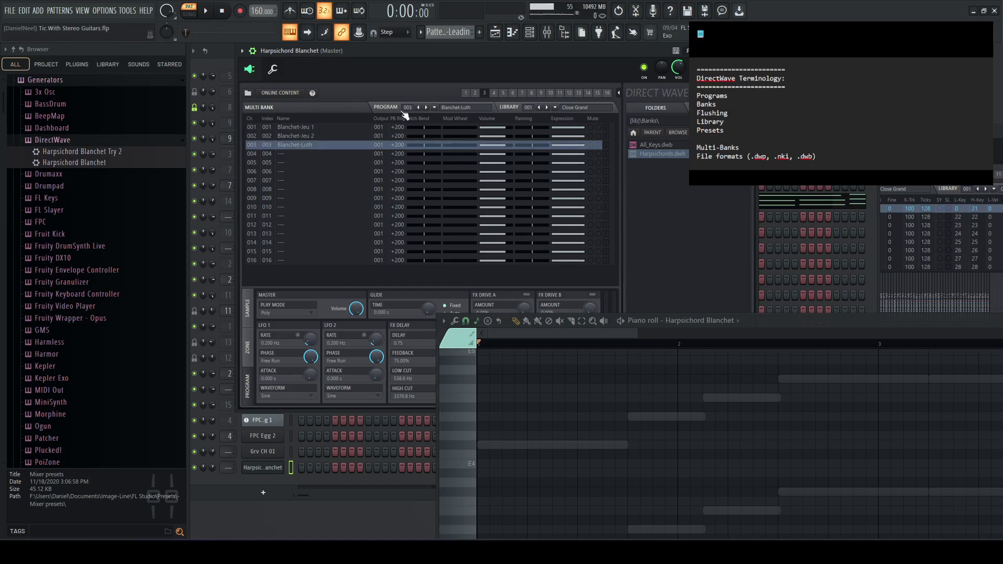
In the program view, switch channel 003 to Blanchet-Jeu 2 and then Blanchet-Jeu 1, and return to the multi-bank view.
left_click(387, 107)
left_click(435, 107)
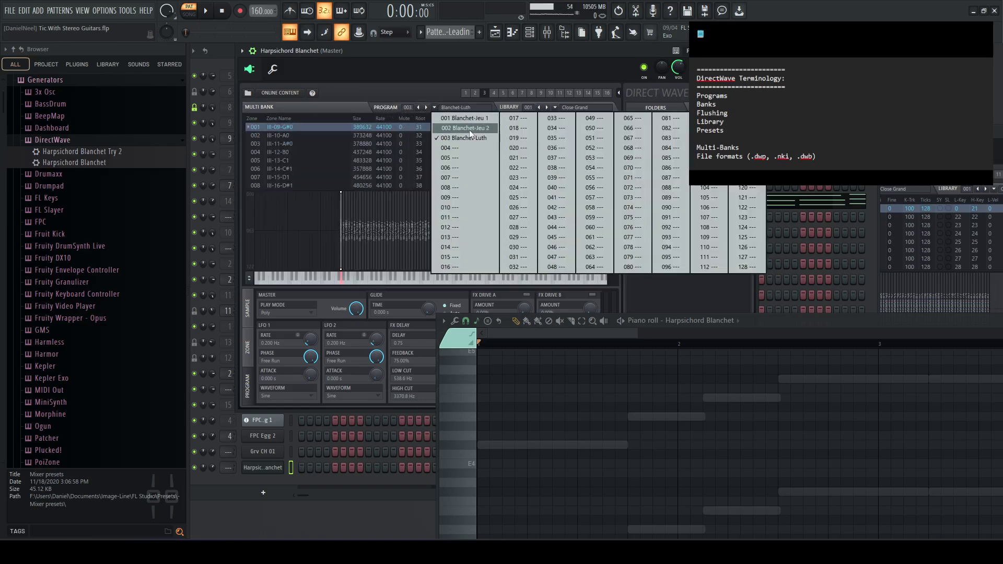
left_click(469, 130)
left_click(435, 107)
left_click(444, 118)
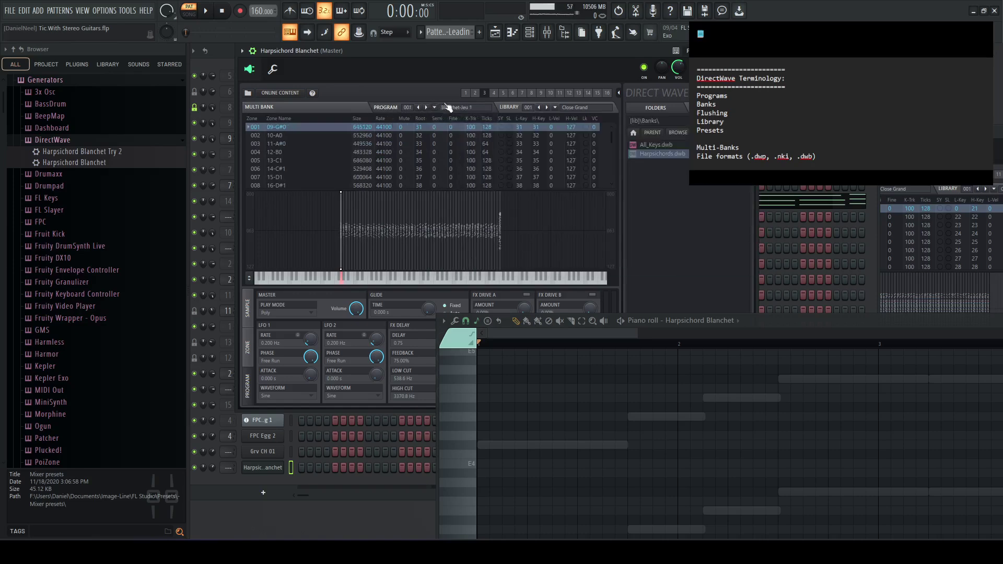
left_click(341, 104)
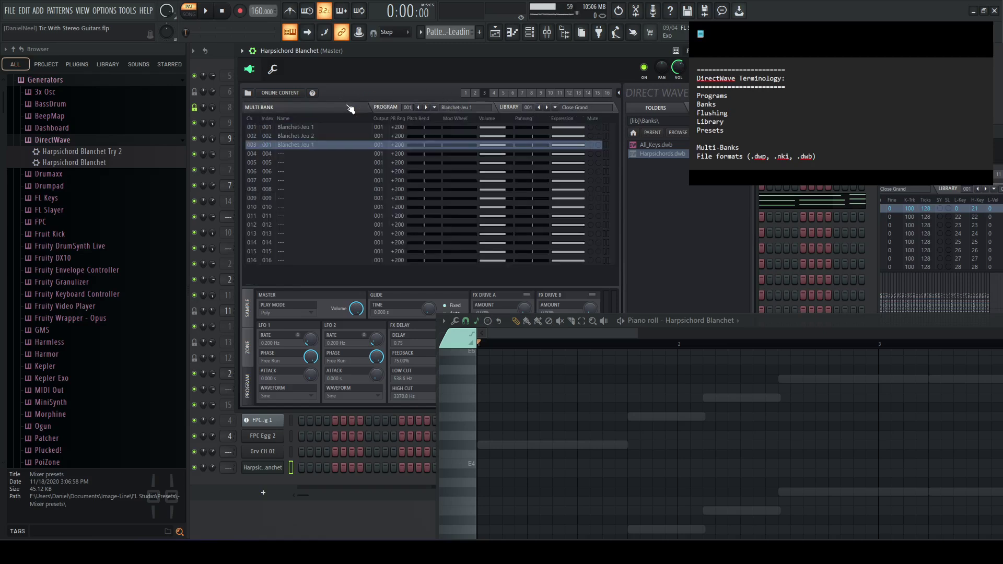
Compare the programs and index numbers assigned to multi-bank channels 001 to 003, finishing on channel 003.
left_click(340, 136)
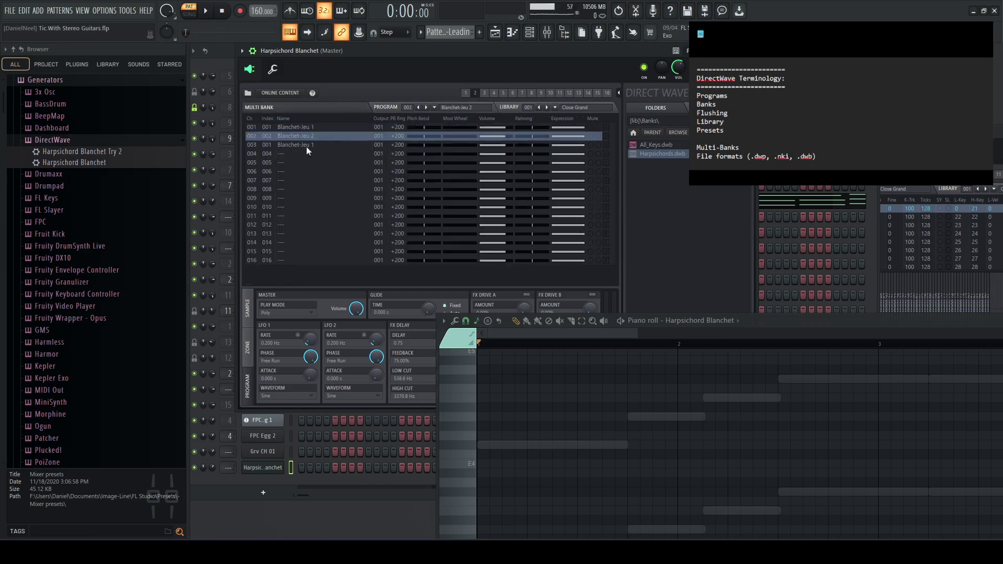
left_click(315, 130)
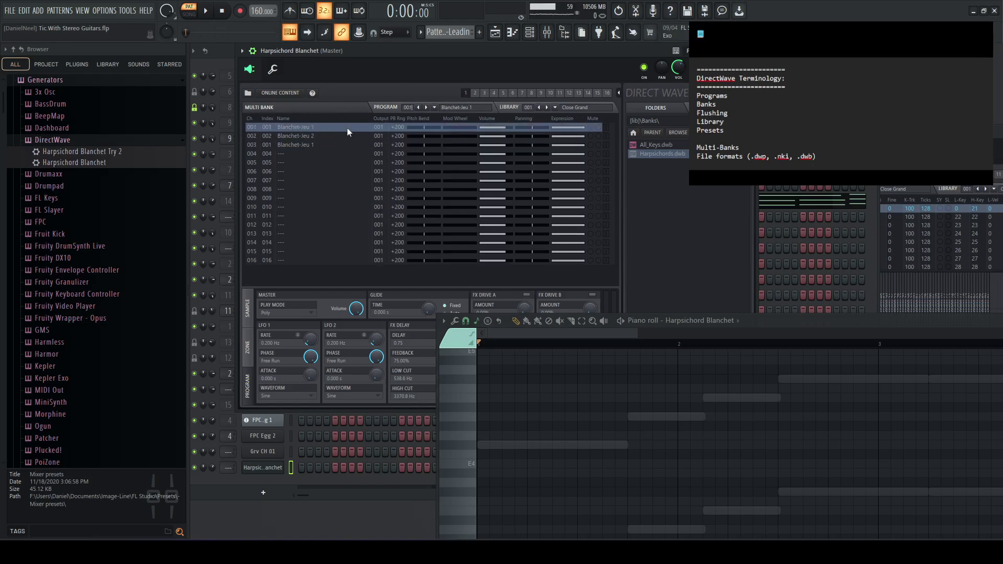
left_click(274, 138)
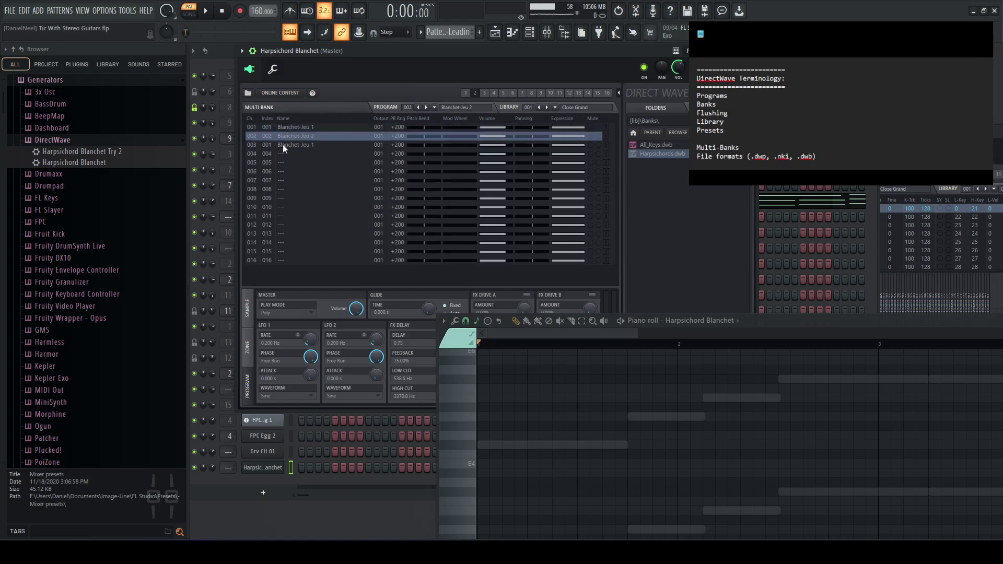
left_click(286, 145)
left_click(310, 128)
left_click(342, 136)
left_click(292, 143)
left_click(303, 136)
double_click(300, 135)
left_click(319, 145)
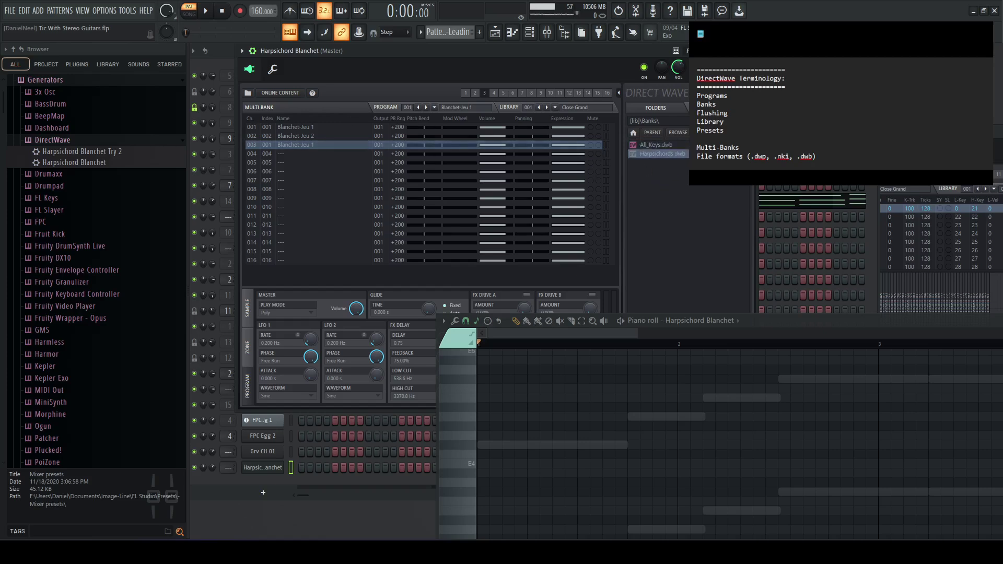
Show the Close Grand.dwp file in the library's Programs folder, followed by the .dwb files in the Banks folder.
left_click(653, 132)
double_click(673, 157)
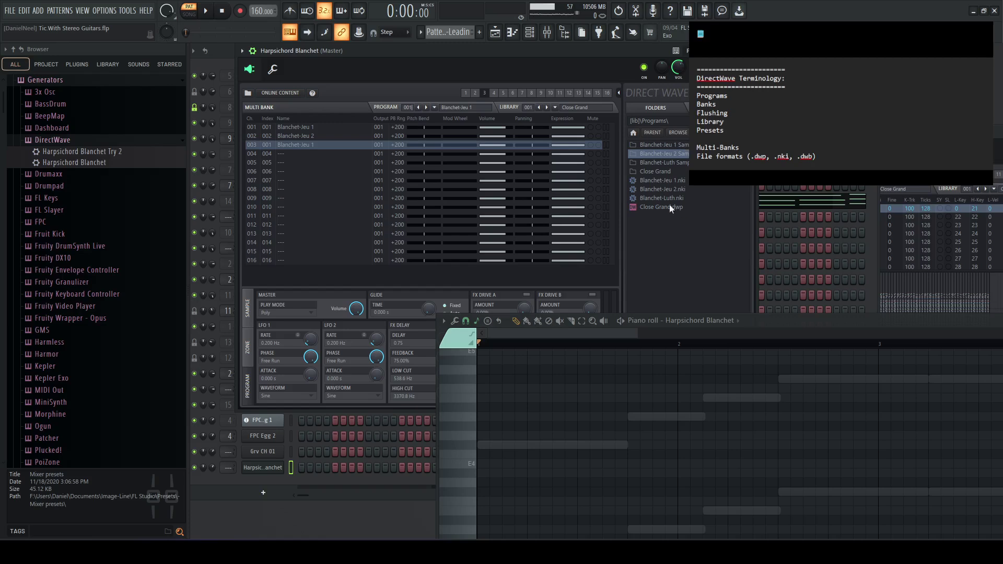
left_click(698, 209)
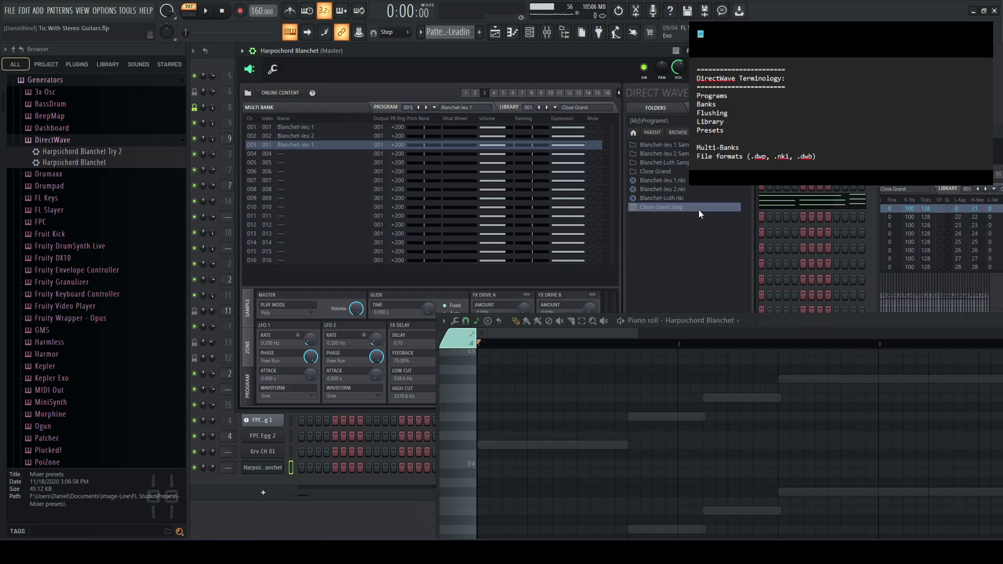
left_click(661, 134)
double_click(670, 144)
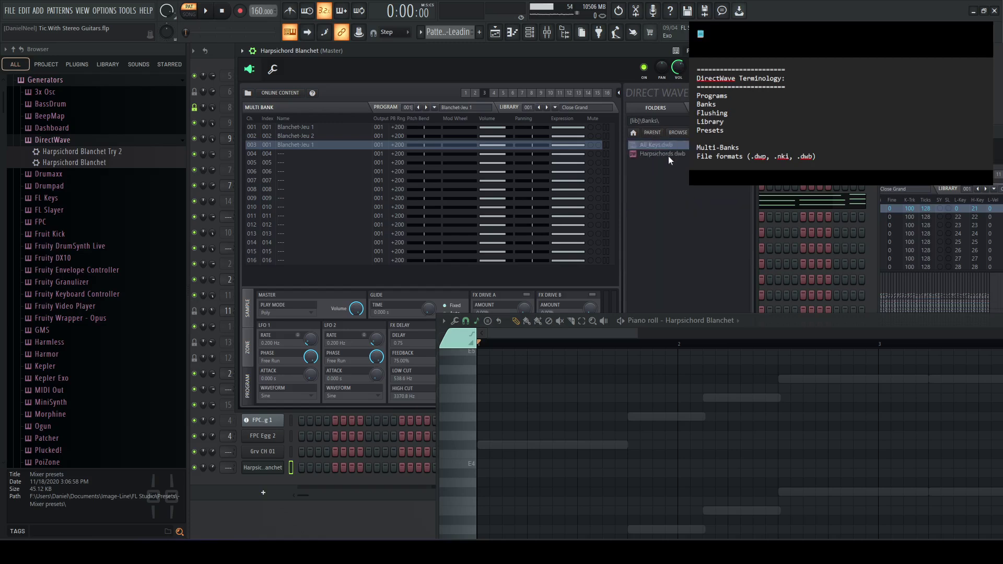
Point out the three Blanchet .nki files in the library's Programs folder and return to the library root.
left_click(652, 134)
left_click(671, 155)
double_click(660, 154)
left_click(682, 182)
left_click(688, 191)
left_click(691, 199)
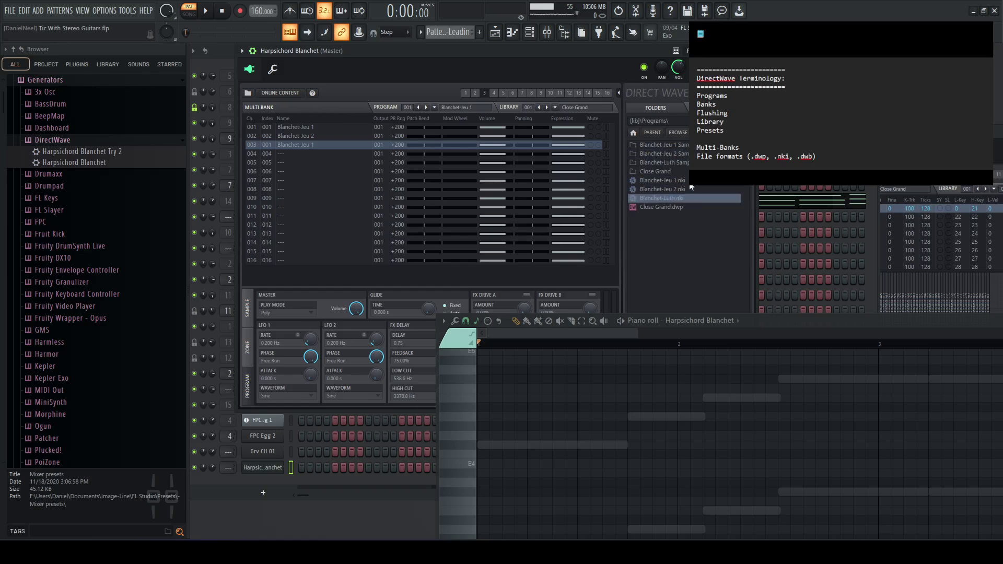
left_click(692, 183)
left_click(696, 192)
left_click(695, 185)
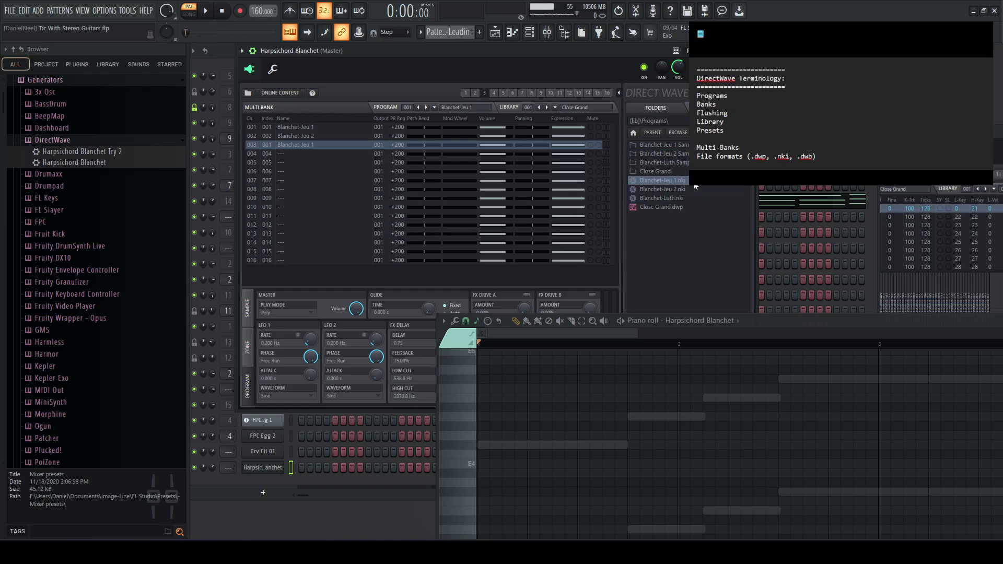
left_click(653, 133)
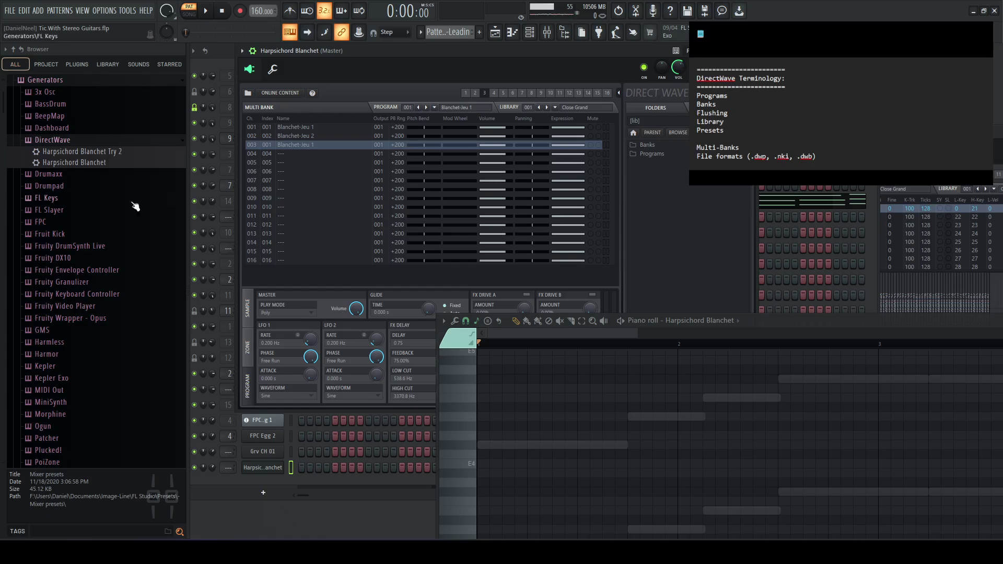
Inspect the sample zones of the Blanchet-Jeu 1 program in the program view, ending on zone 003.
left_click(400, 108)
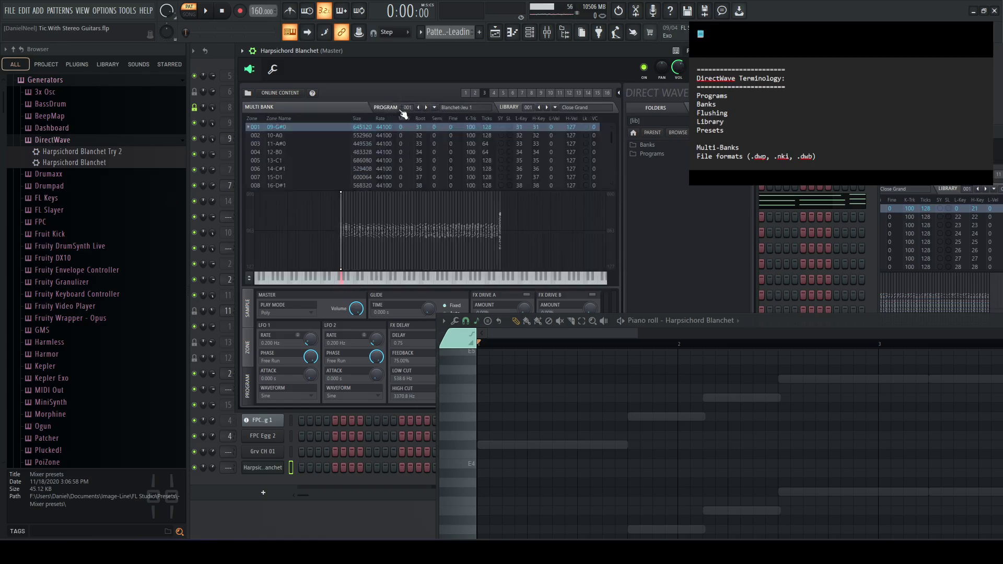
left_click(336, 145)
left_click(350, 163)
left_click(470, 183)
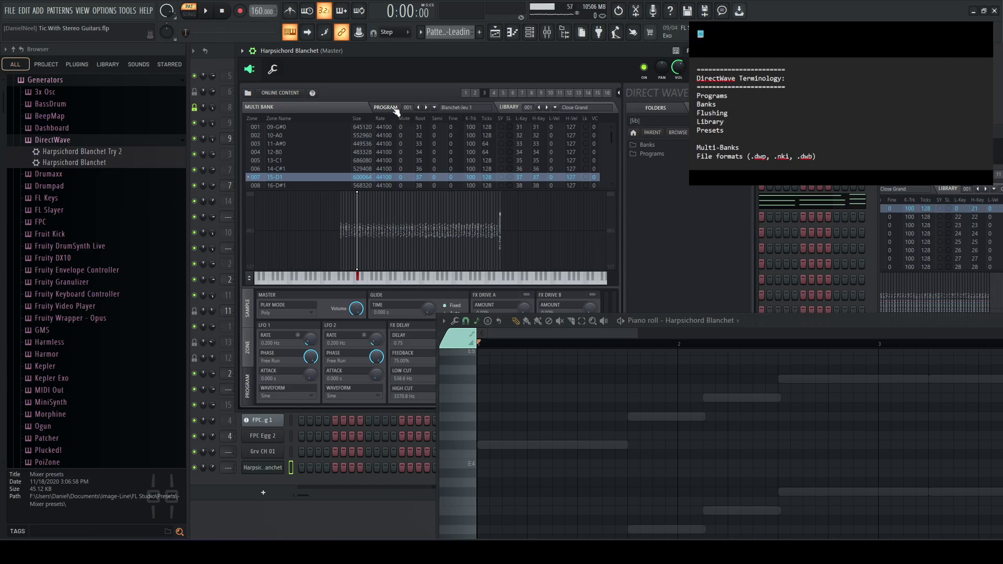
left_click(330, 126)
left_click(321, 145)
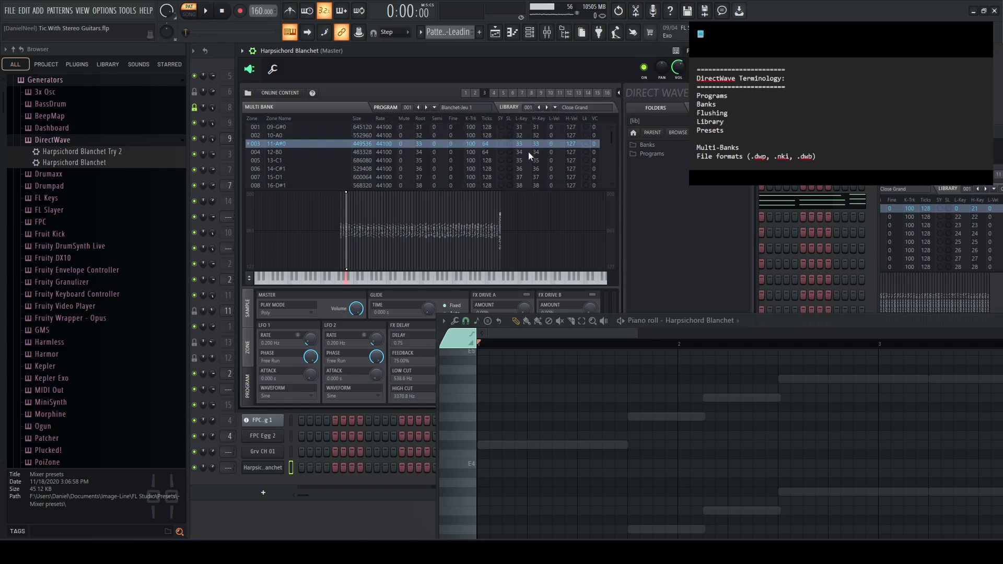
Show the .dwb files in the library's Banks folder and the list of loaded programs, ending in the multi-bank view.
left_click(653, 154)
double_click(668, 147)
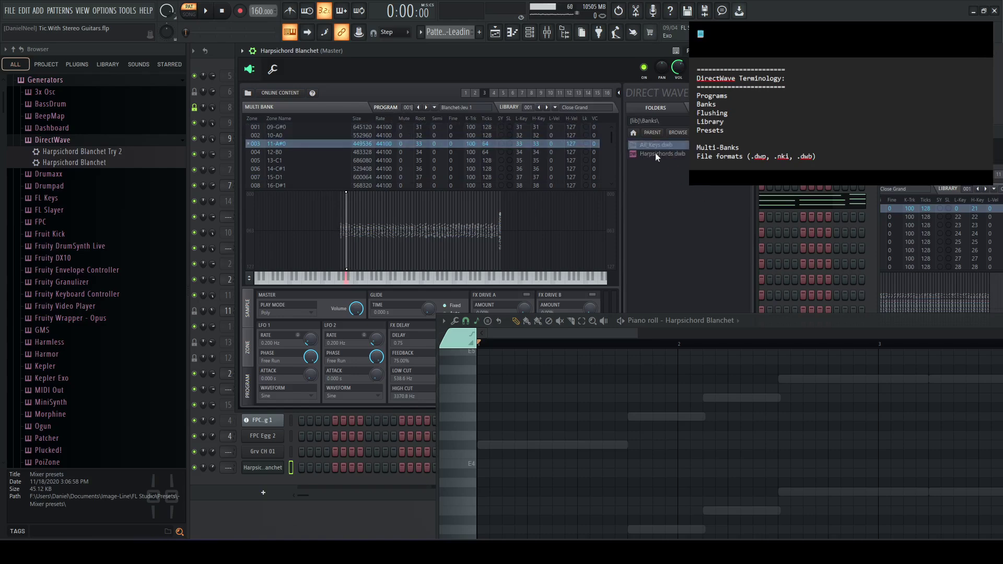
left_click(434, 108)
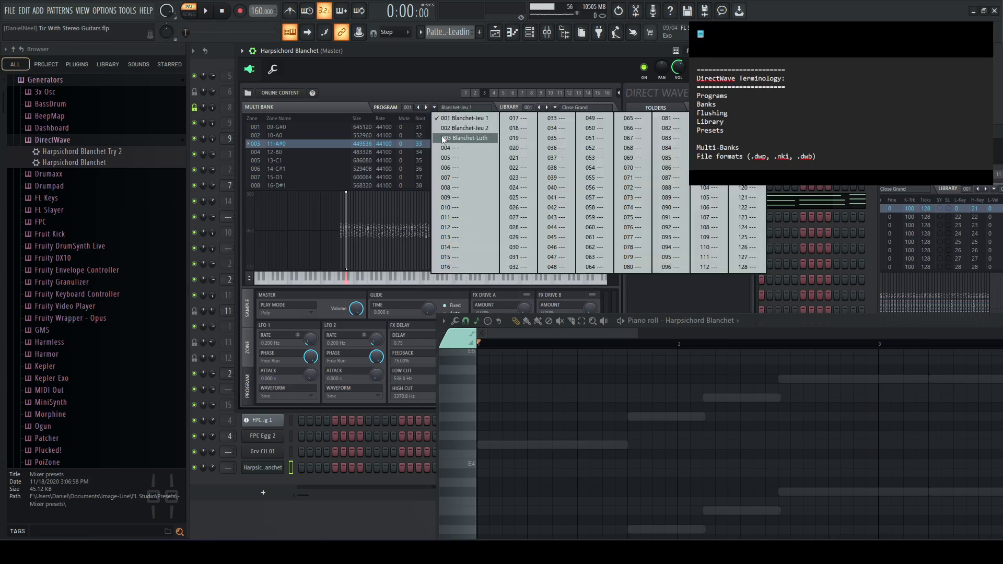
left_click(415, 72)
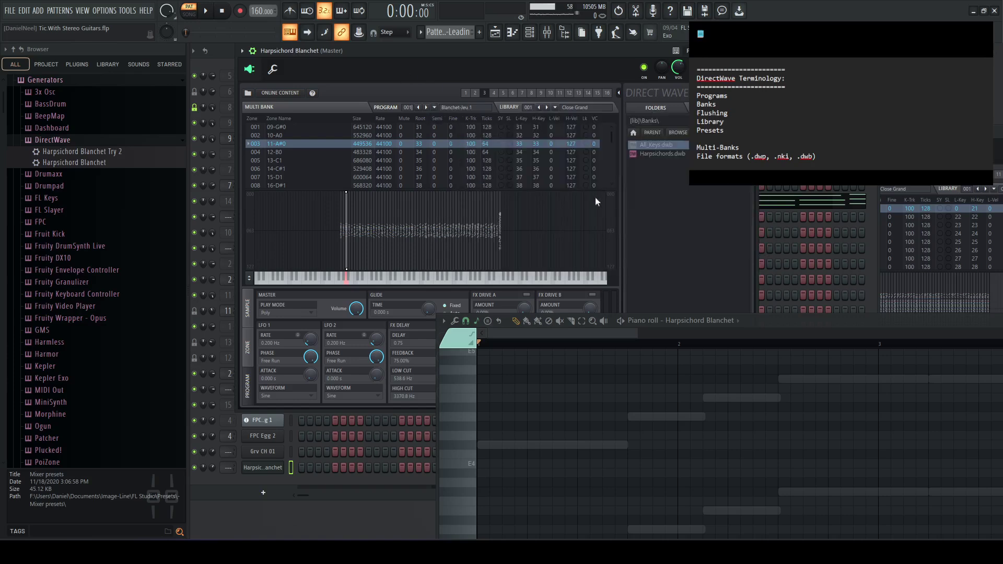
key("Down")
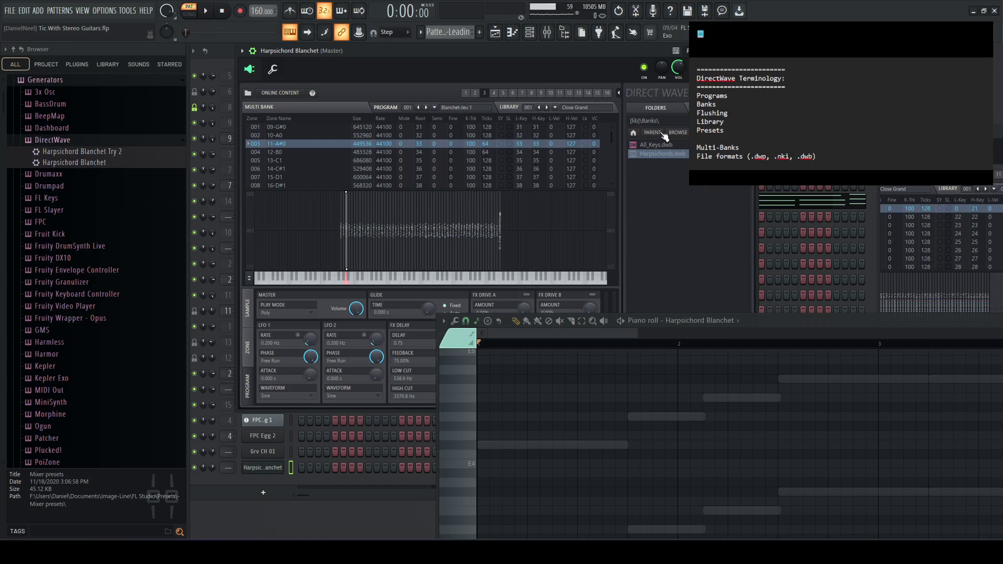
left_click(323, 112)
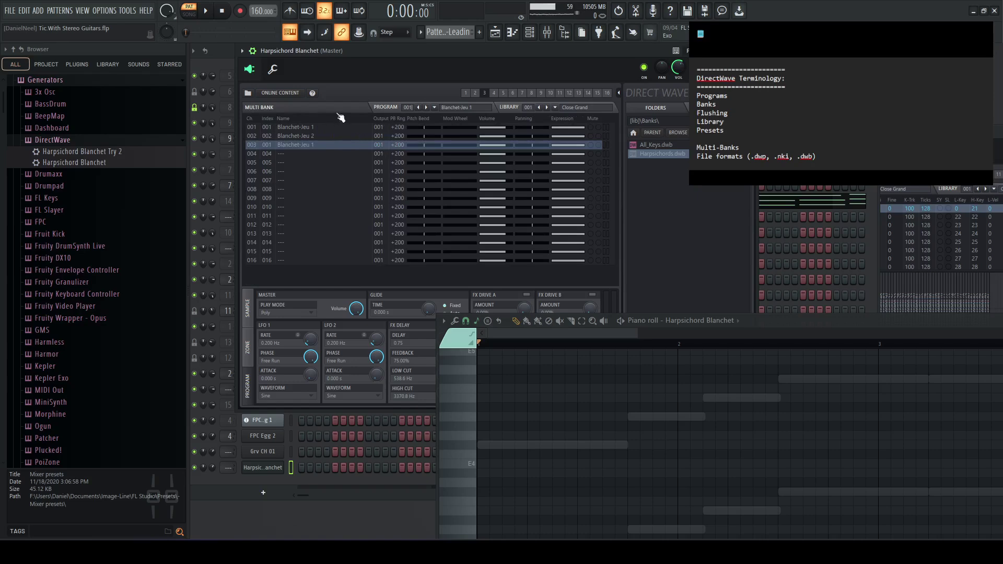
Show the library view with its Close Grand entry and the library's program list.
left_click(510, 107)
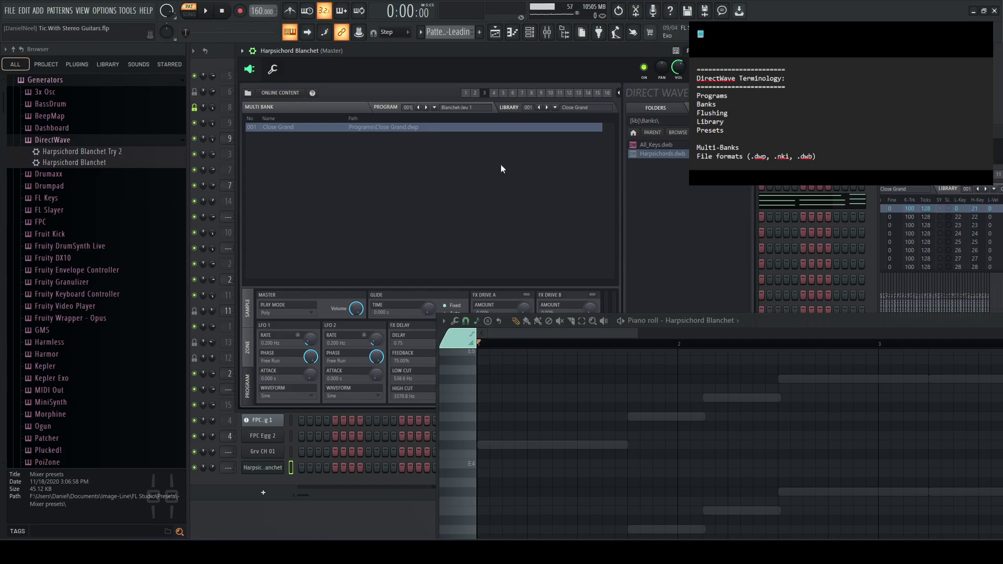
left_click(562, 107)
mouse_move(560, 115)
left_click(583, 207)
Check the content library directory in the DirectWave options and return to the folder browser.
left_click(717, 108)
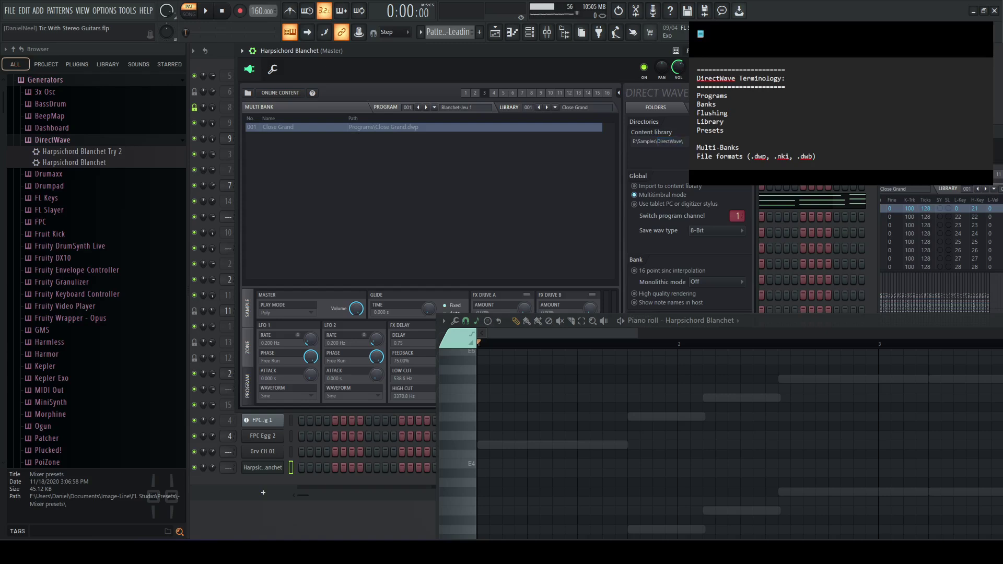
left_click(668, 109)
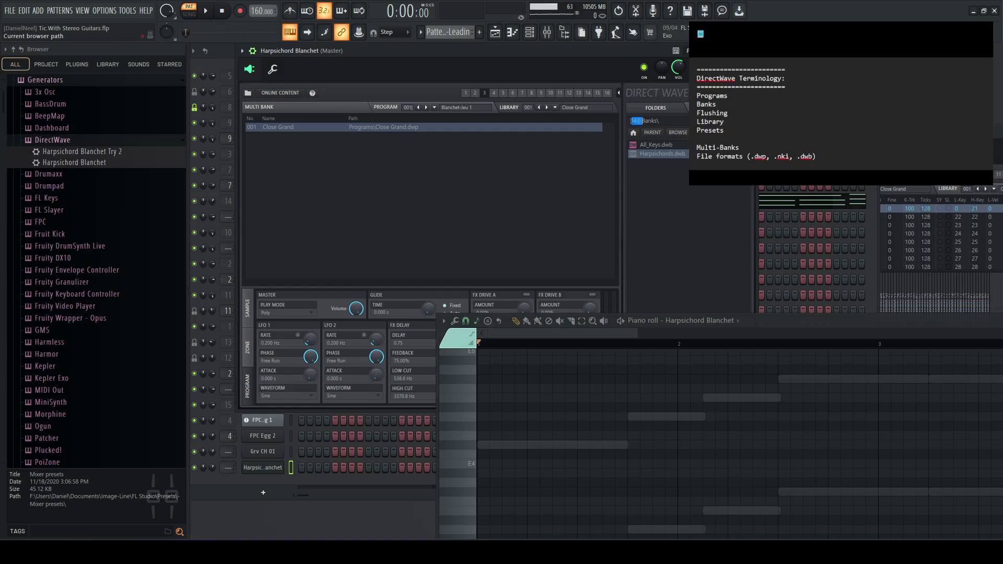
left_click(677, 115)
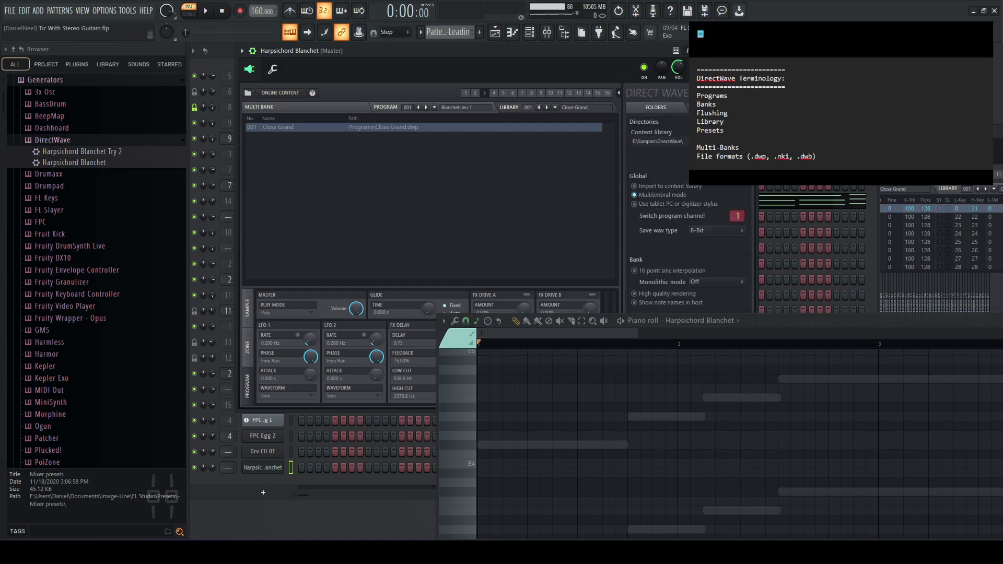
left_click(657, 141)
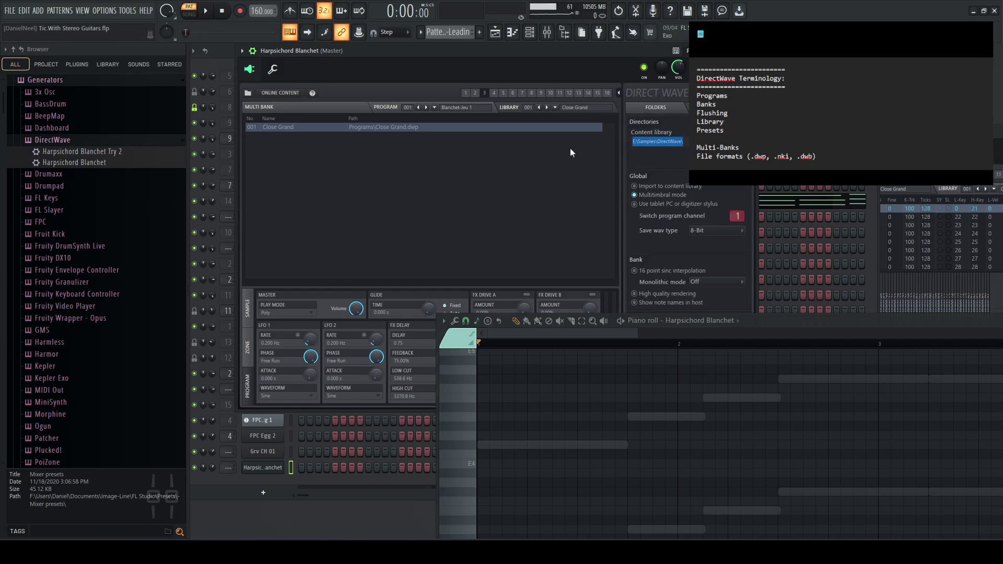
left_click(678, 111)
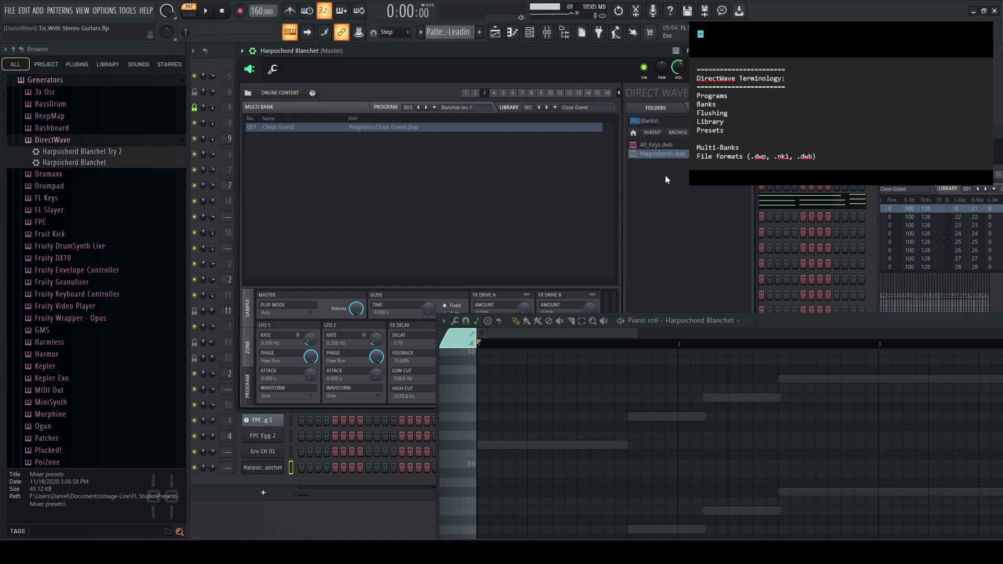
Open the library's Programs folder and move the piano roll window down to uncover more of DirectWave.
left_click(652, 132)
left_click(656, 153)
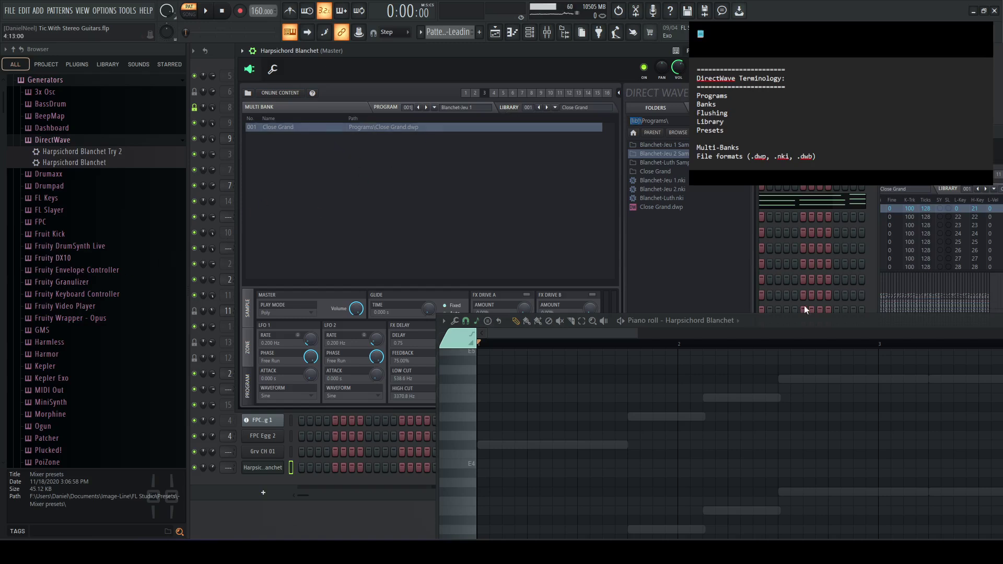
left_click_drag(754, 329, 770, 406)
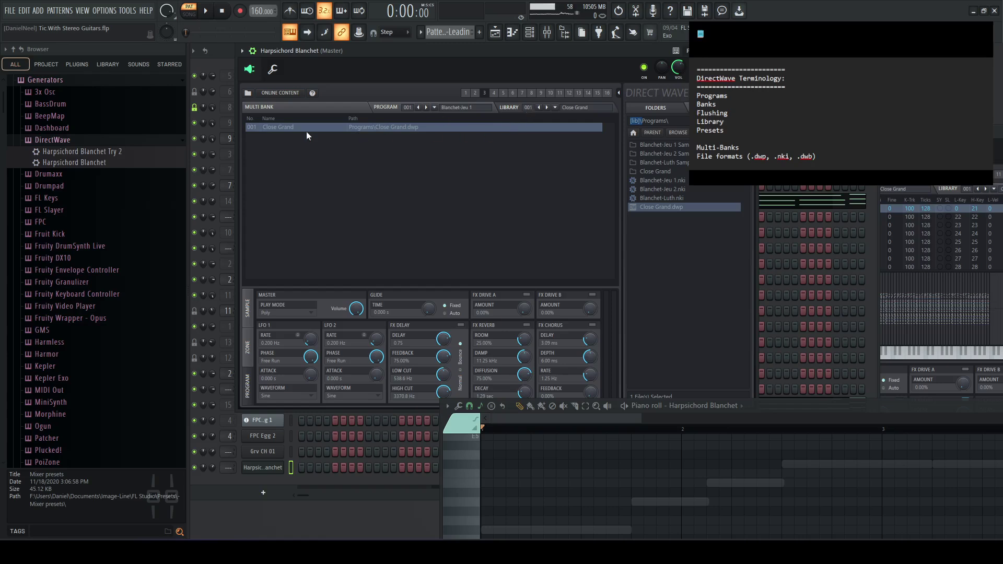
Load Close Grand from the library into program slots 001 and 008, checking the program list.
left_click(434, 107)
left_click(435, 107)
left_click(435, 108)
left_click(456, 186)
left_click(431, 107)
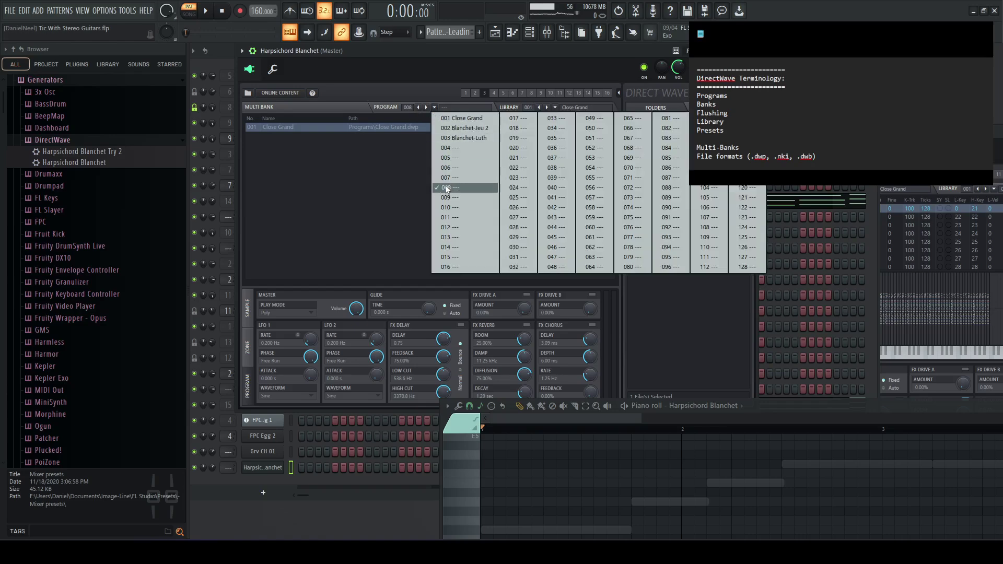
left_click(339, 203)
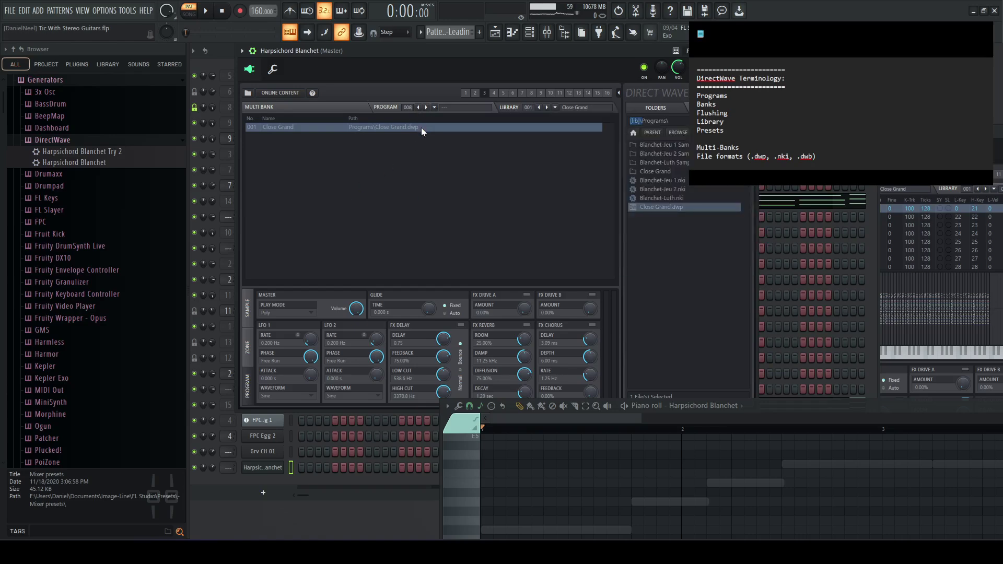
left_click(434, 107)
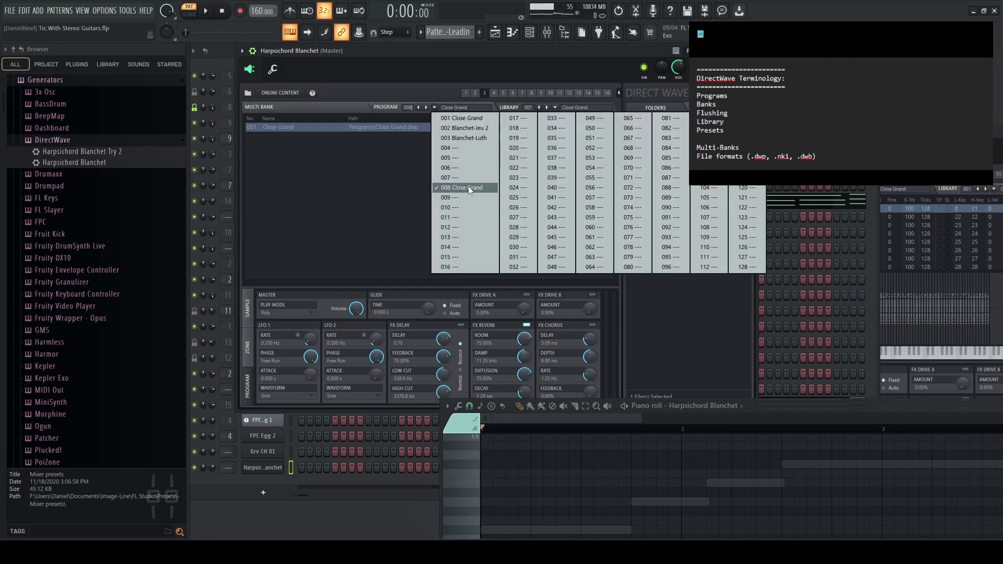
left_click(326, 173)
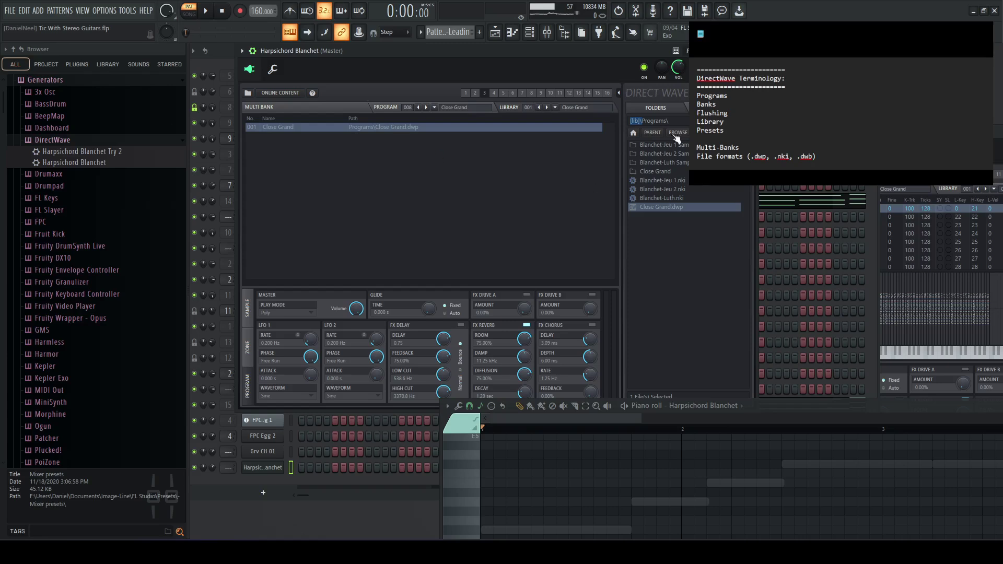
Compare Close Grand.dwp in the library's Programs folder with the Programs entries in the library list.
left_click(656, 132)
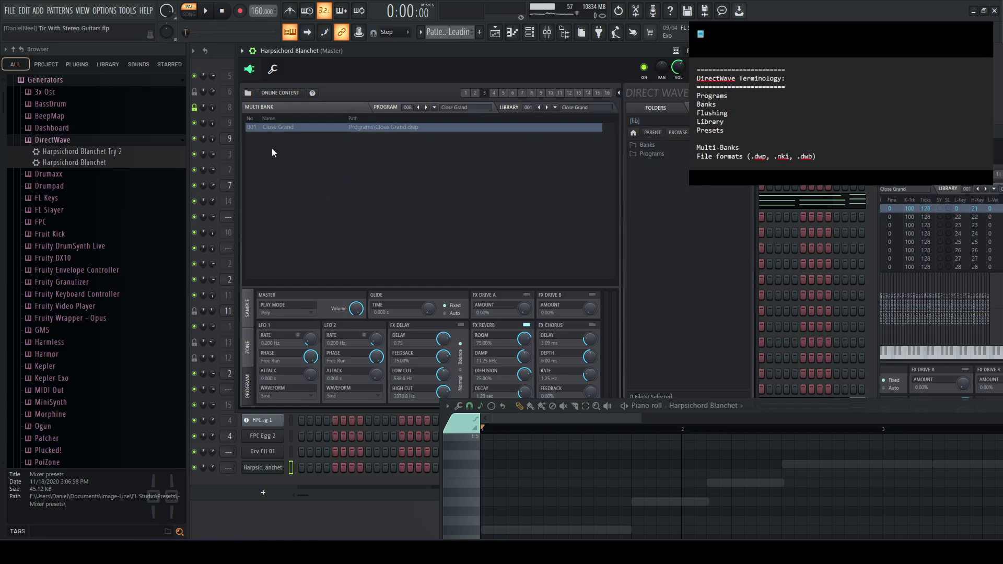
double_click(645, 154)
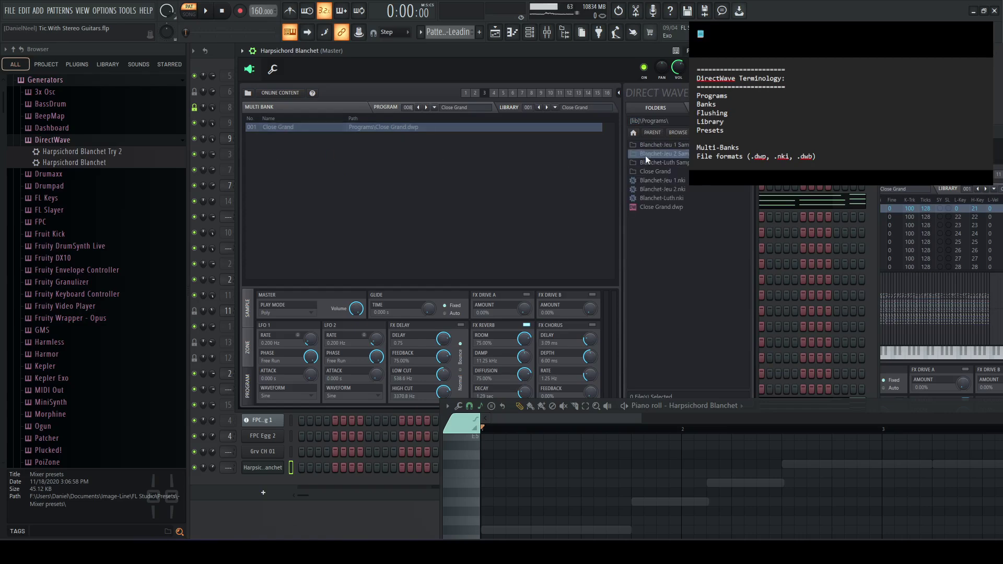
left_click(673, 209)
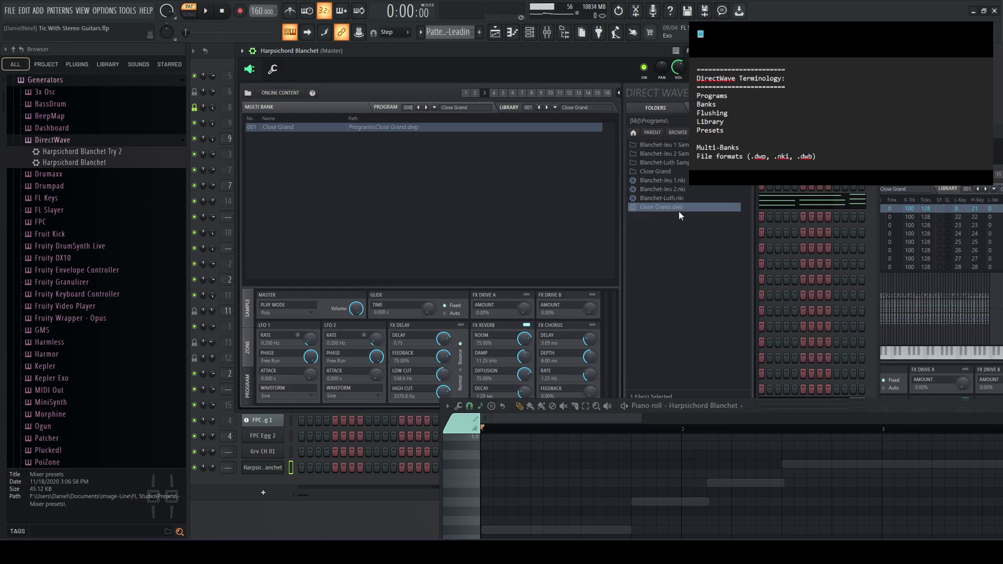
left_click(555, 107)
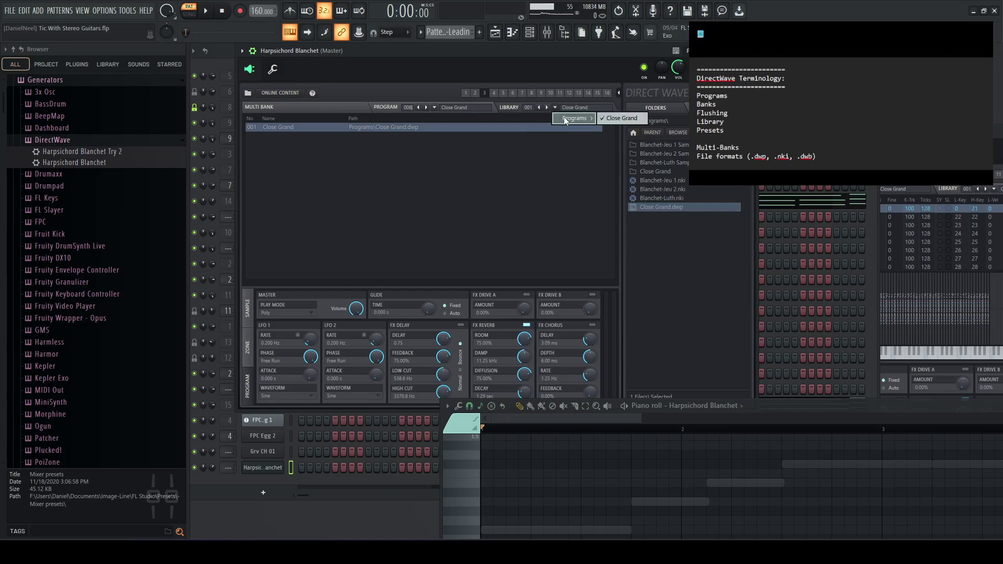
left_click(571, 199)
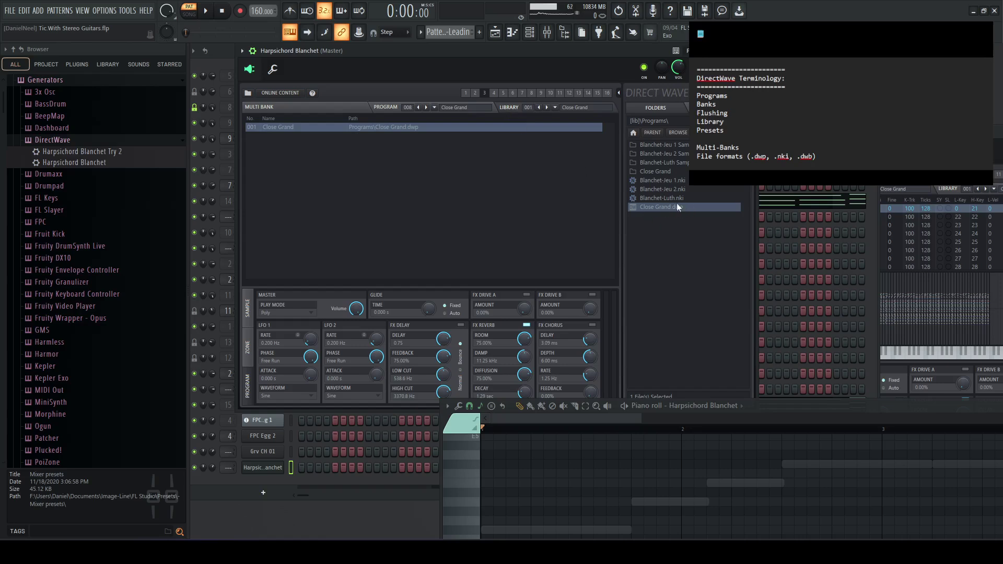
Point out the three Blanchet .nki files, then show the Import to content library option and return to the folder browser.
left_click(697, 181)
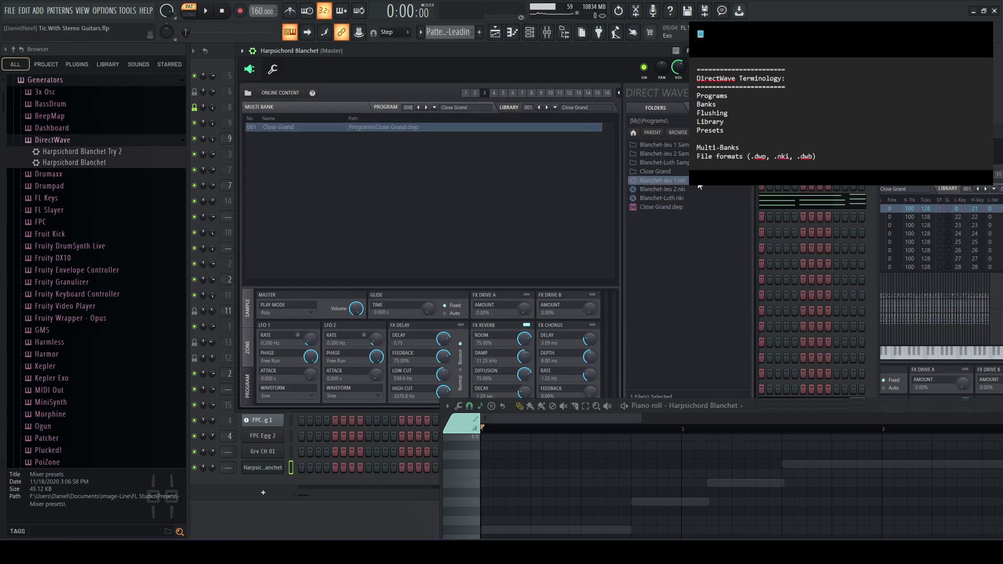
left_click(700, 189)
left_click(704, 203)
left_click(702, 200)
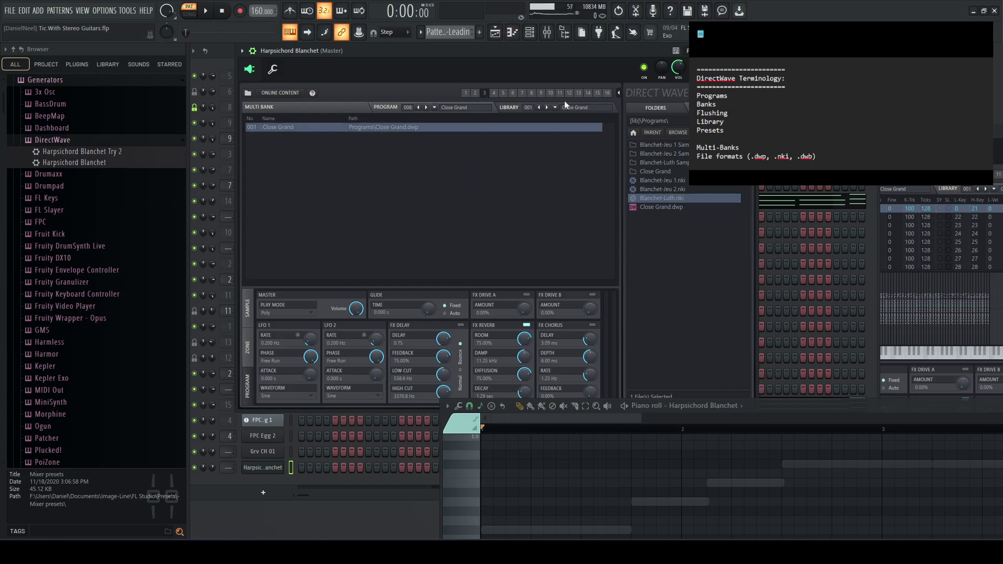
left_click(716, 108)
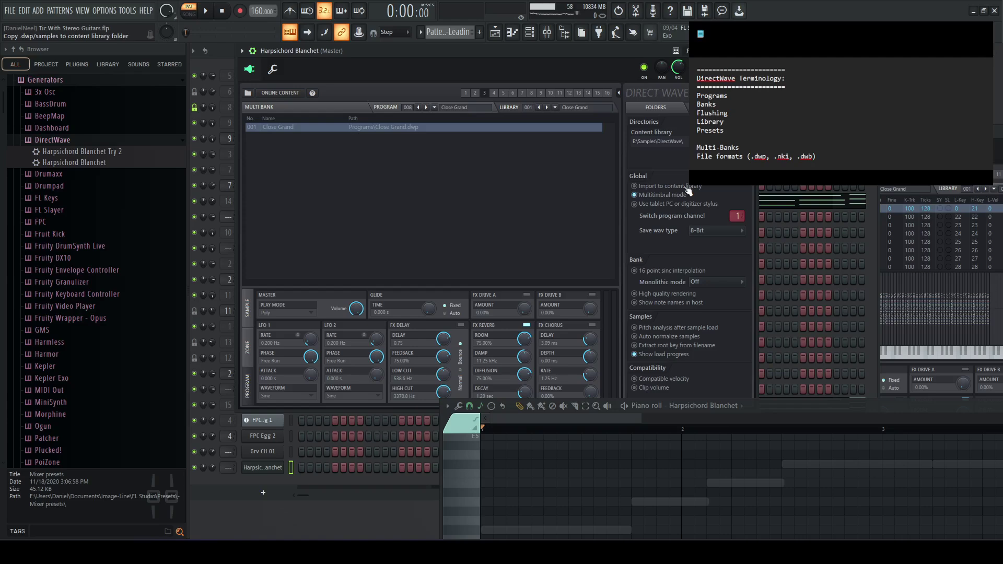
left_click(673, 108)
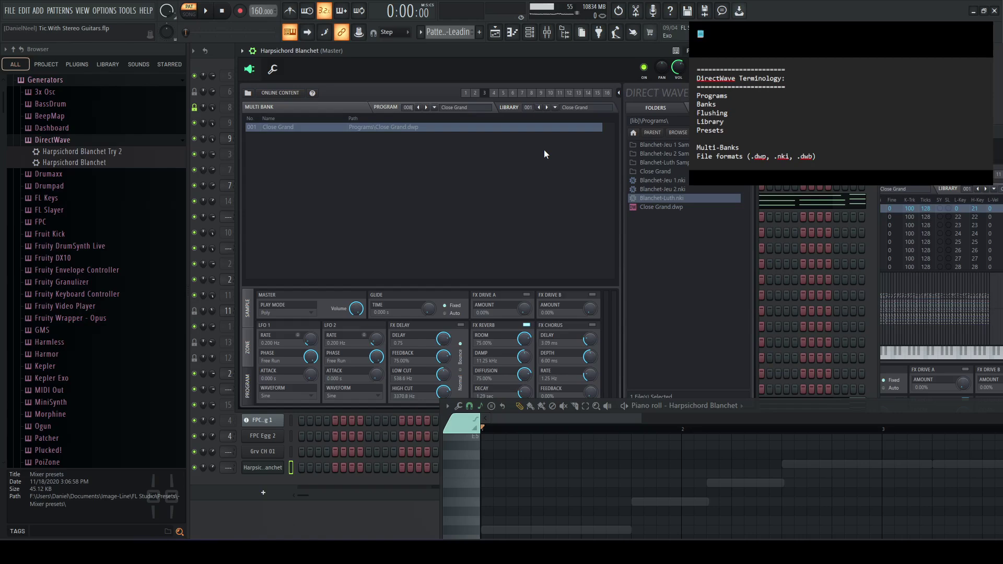
Show the program view for slot 008 with the program and bank save and flush commands, ending in the multi-bank view.
left_click(478, 105)
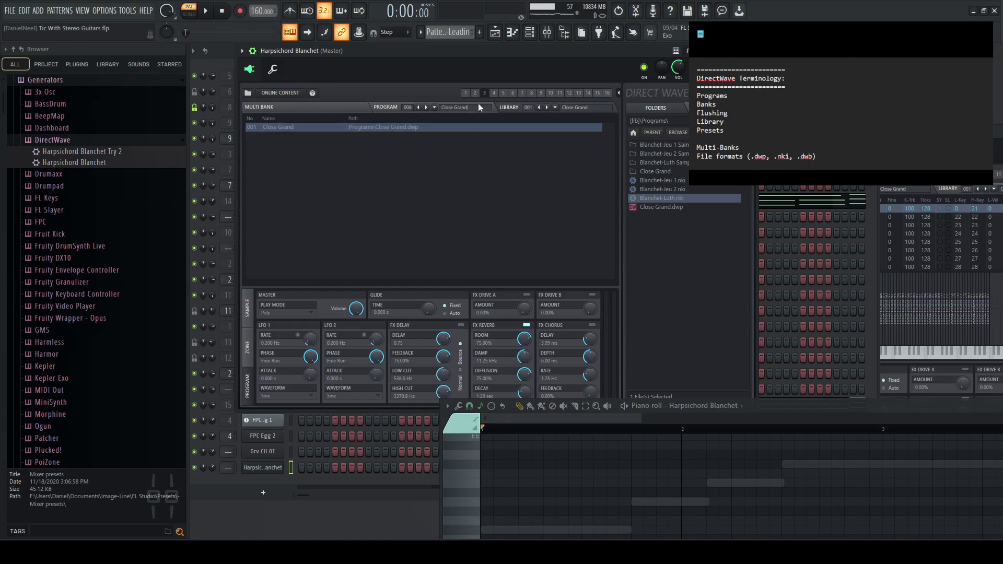
left_click(382, 109)
left_click(248, 106)
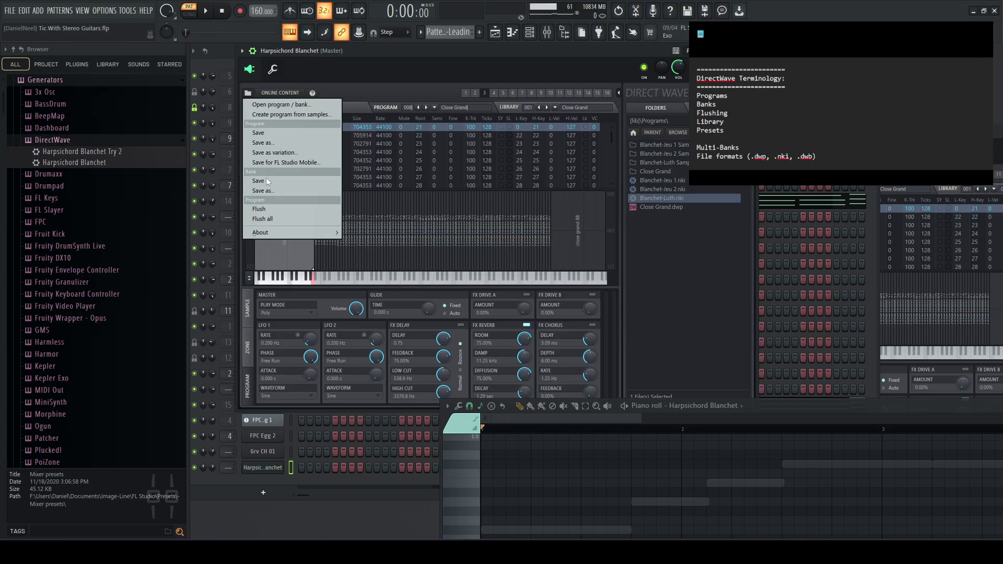
left_click(405, 87)
left_click(320, 109)
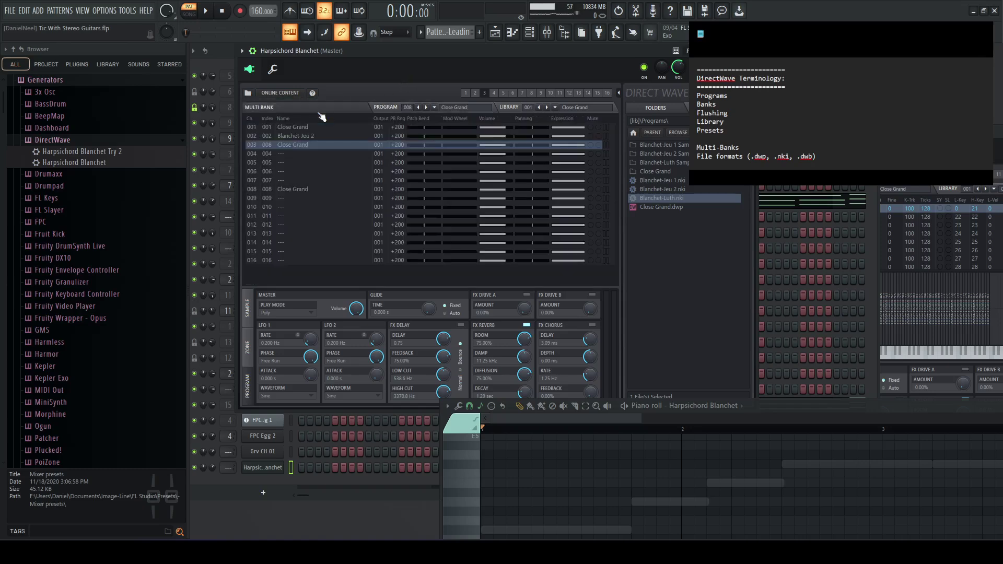
Return to the library view, show the contents of the Programs folder, and go back to the library root.
left_click(513, 107)
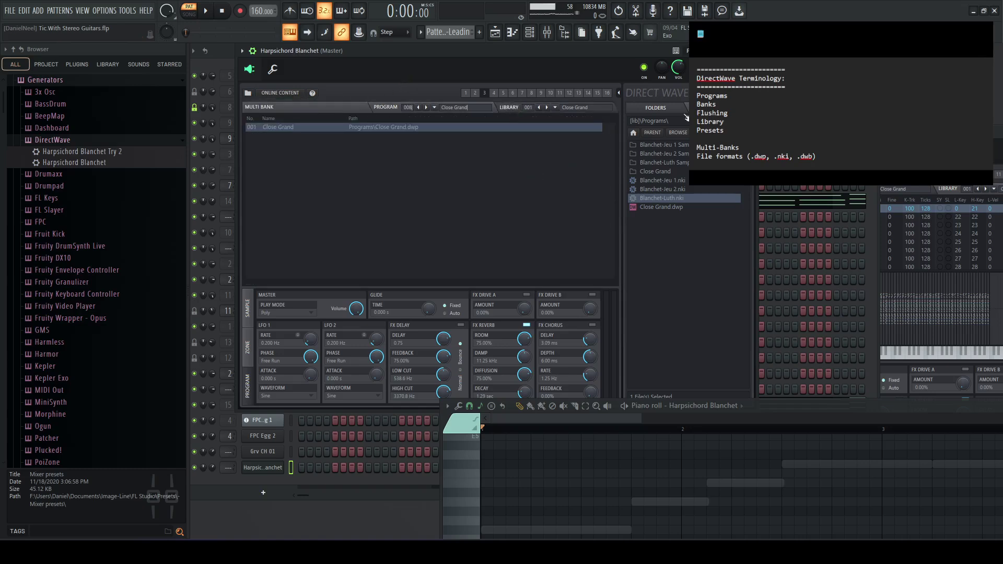
left_click(650, 133)
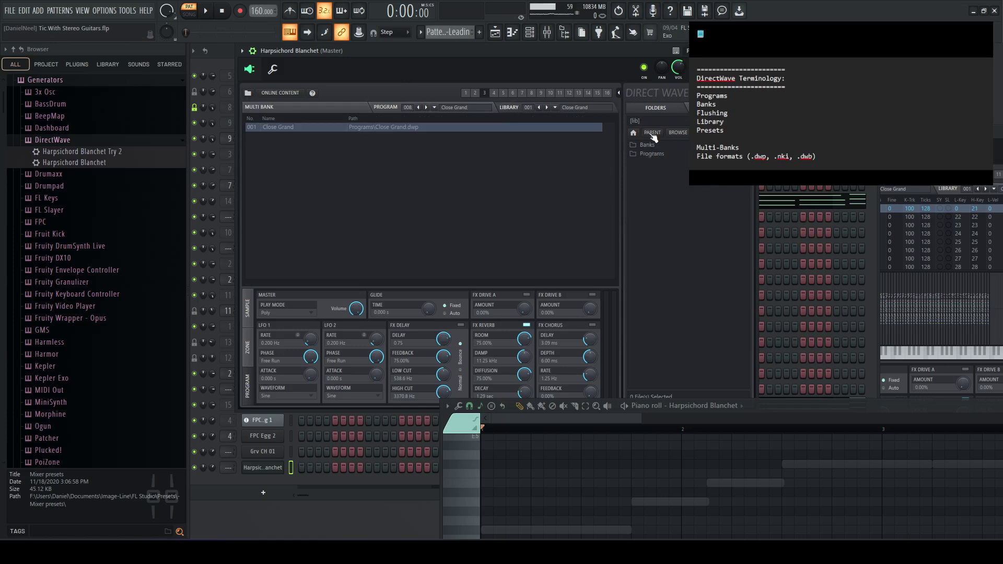
double_click(654, 152)
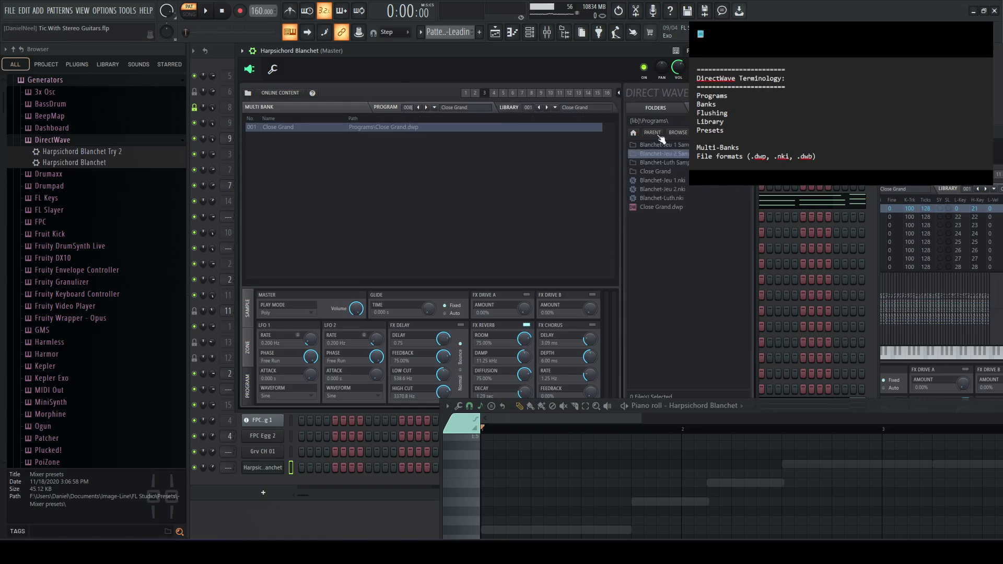
left_click(651, 134)
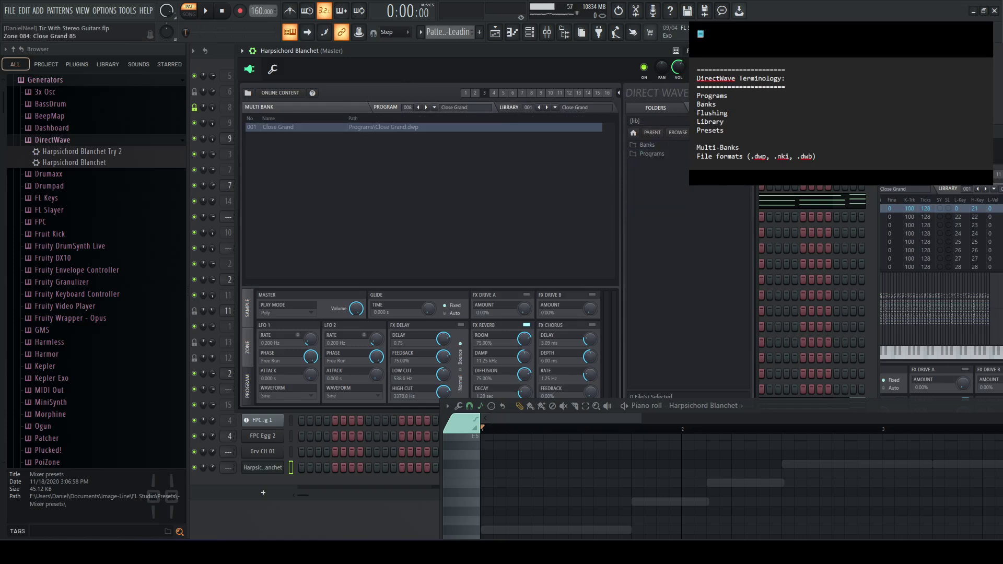